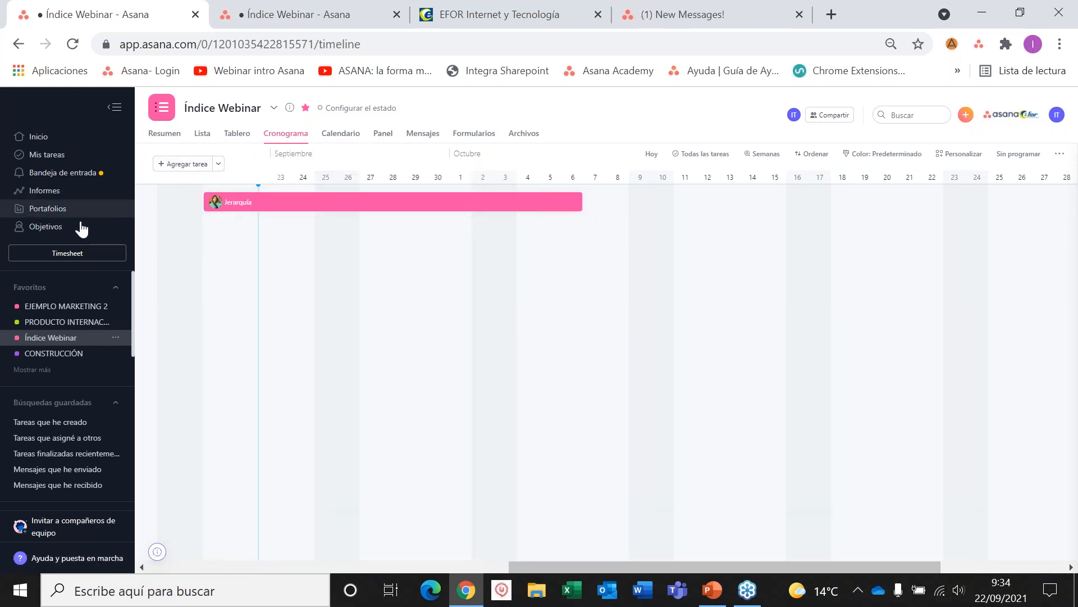
Show the Índice Webinar project as a task list and bring up the account and organization options.
{"action": "left_click", "coordinate": [203, 139]}
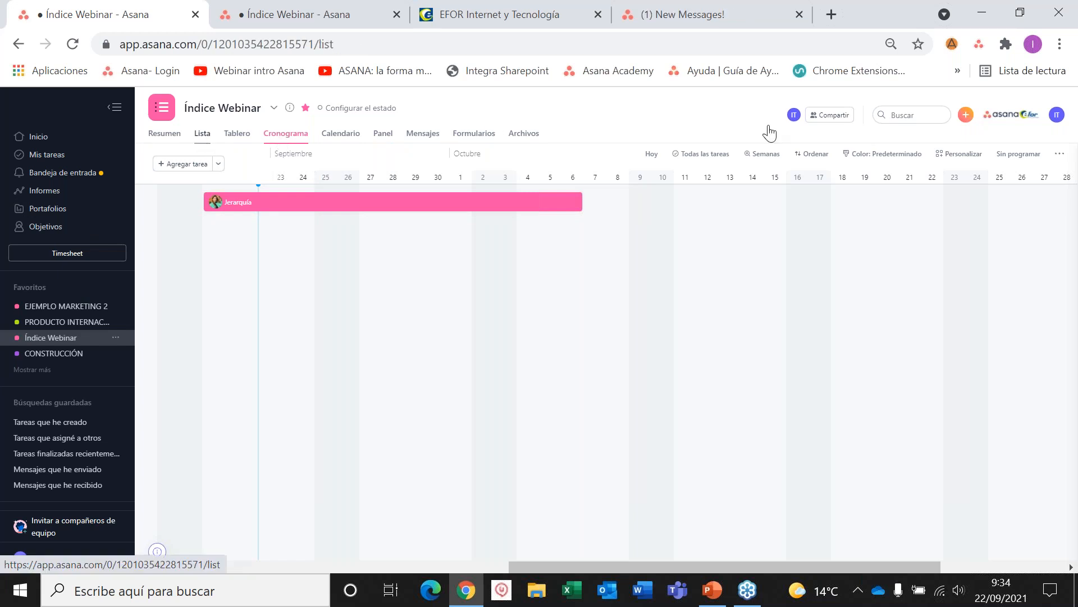
{"action": "left_click", "coordinate": [1057, 115]}
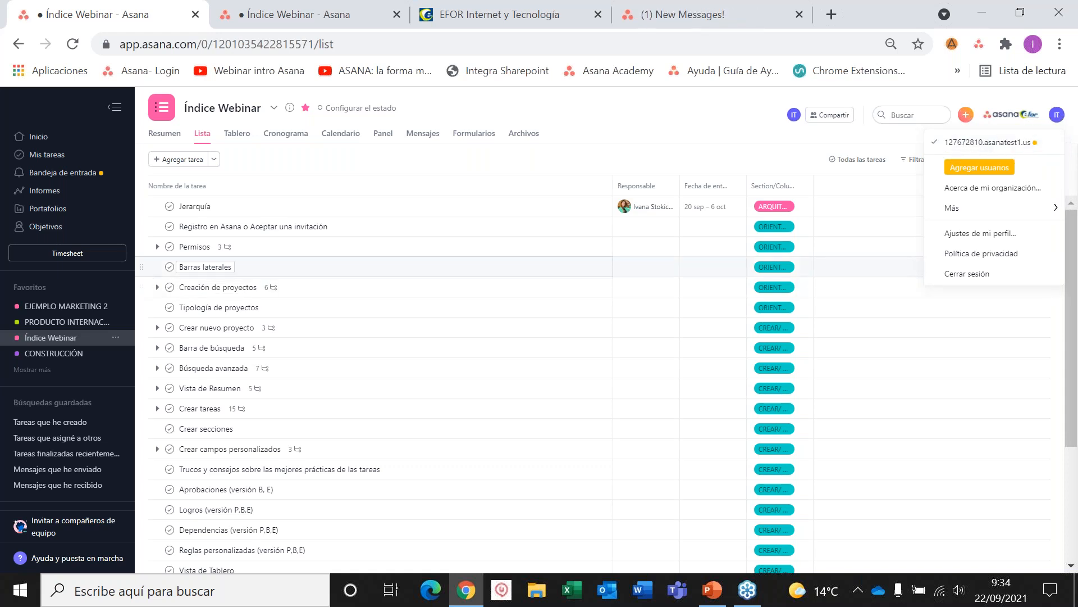
Browse the teams in the sidebar, collapsing and re-expanding the project list of the WEBINAR 15/04/2021 team.
{"action": "scroll", "coordinate": [55, 365], "scroll_direction": "down", "scroll_amount": 3}
{"action": "scroll", "coordinate": [48, 356], "scroll_direction": "down", "scroll_amount": 1}
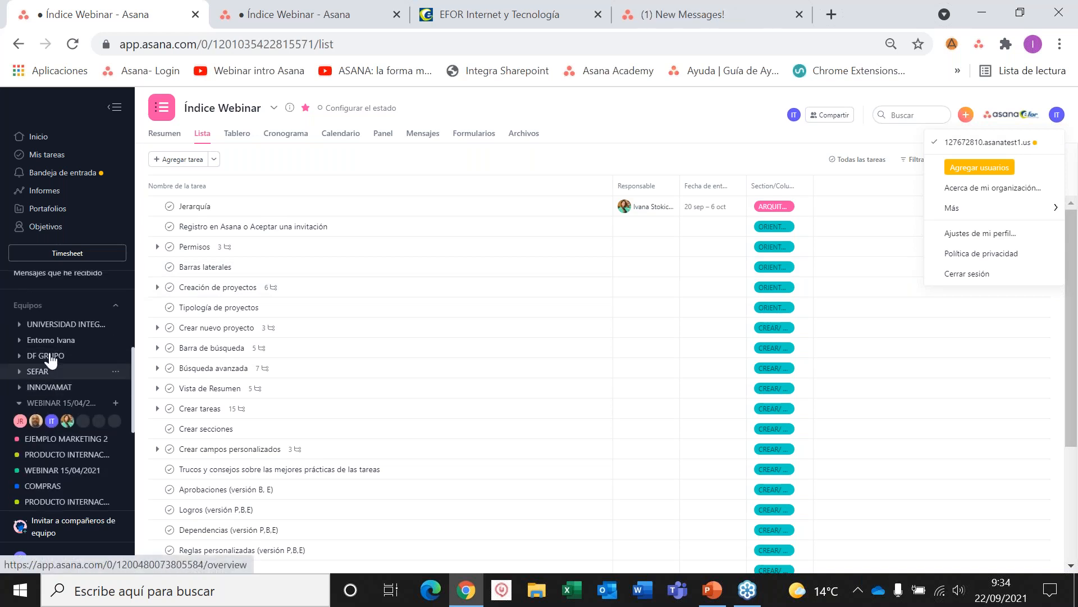
{"action": "left_click", "coordinate": [20, 403]}
{"action": "left_click", "coordinate": [20, 402]}
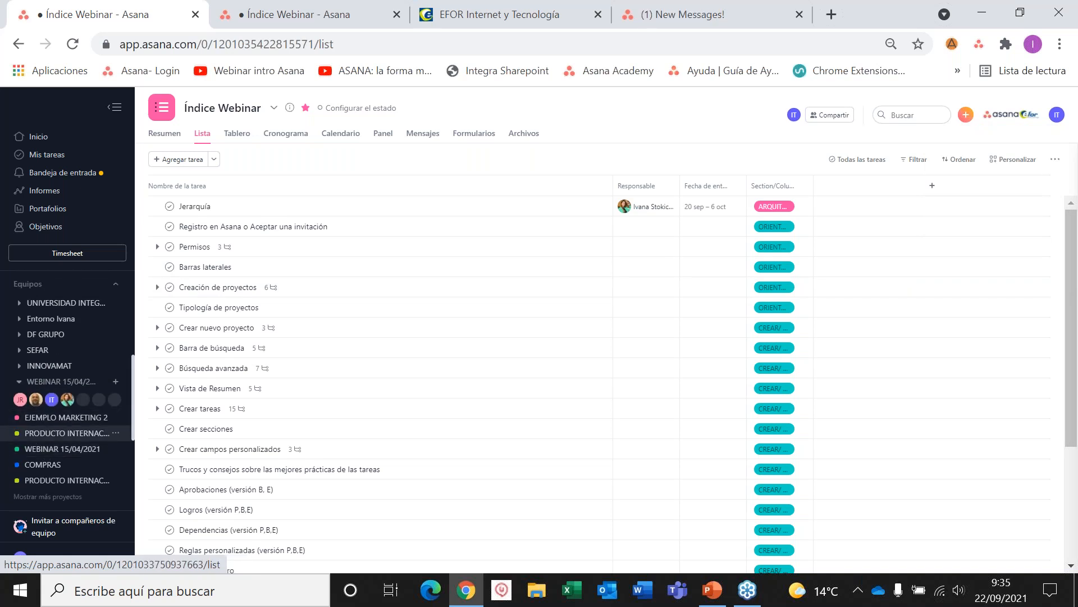
{"action": "mouse_move", "coordinate": [84, 402]}
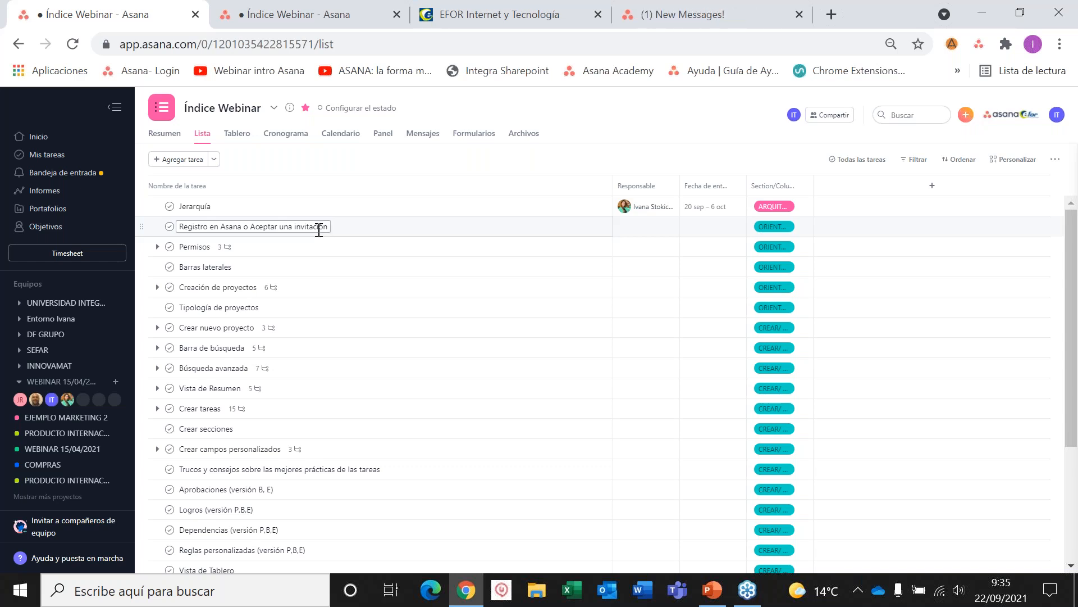
Open the Permisos task, examine its attached image permisos tareas.PNG, and close the image and the task details.
{"action": "left_click", "coordinate": [284, 247]}
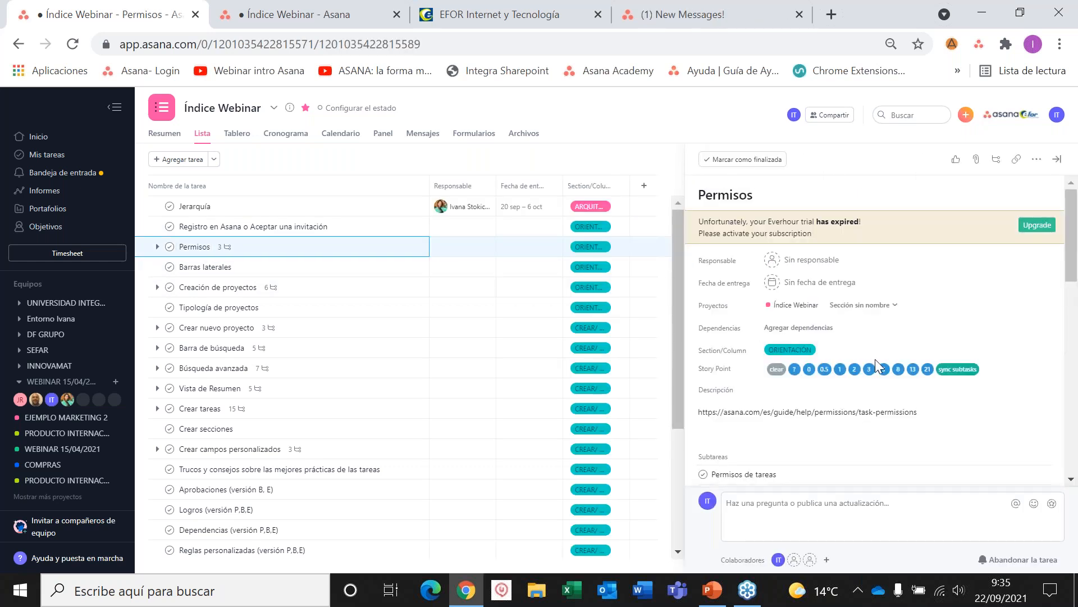
{"action": "scroll", "coordinate": [865, 348], "scroll_direction": "down", "scroll_amount": 3}
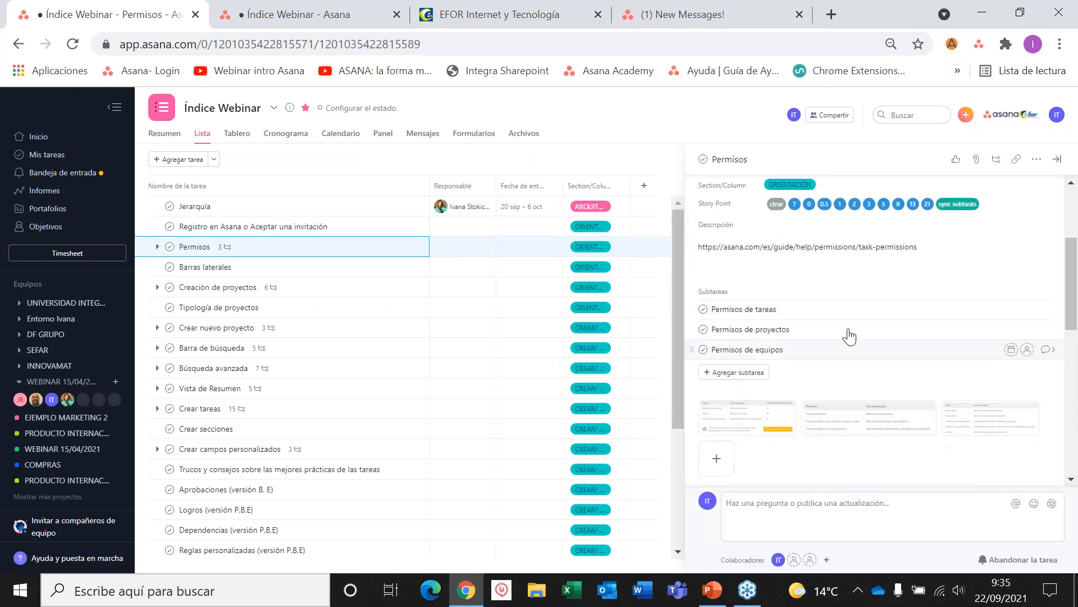
{"action": "scroll", "coordinate": [818, 352], "scroll_direction": "down", "scroll_amount": 1}
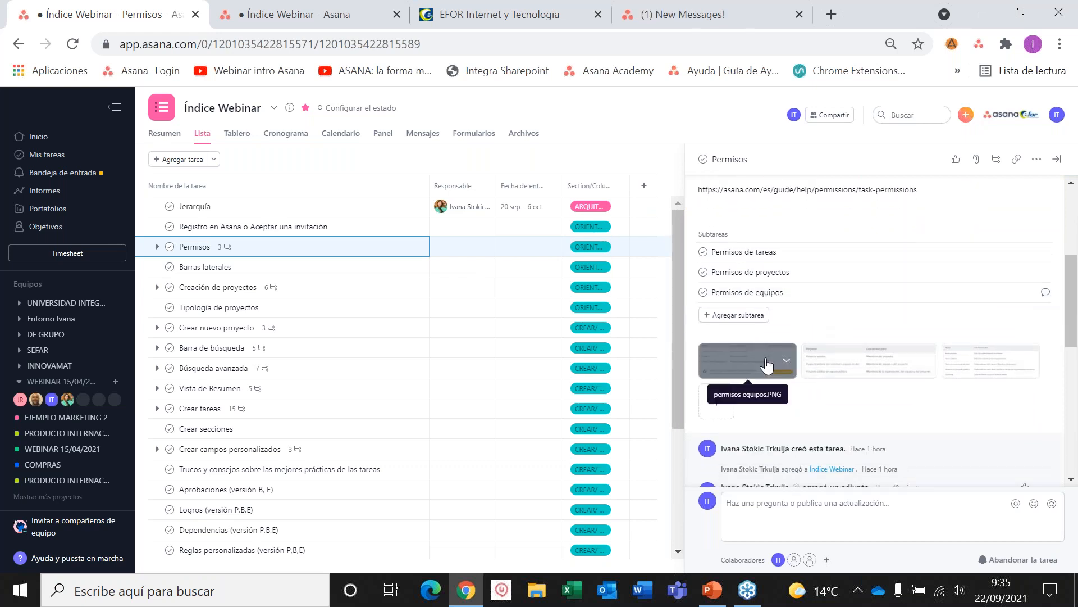
{"action": "left_click", "coordinate": [983, 372]}
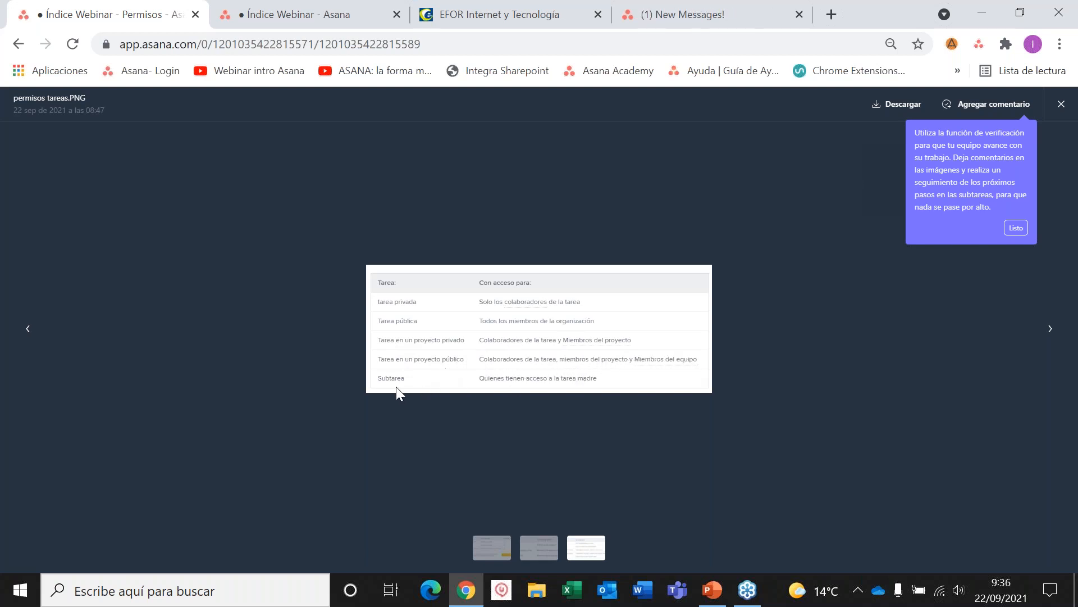
{"action": "left_click", "coordinate": [1062, 105]}
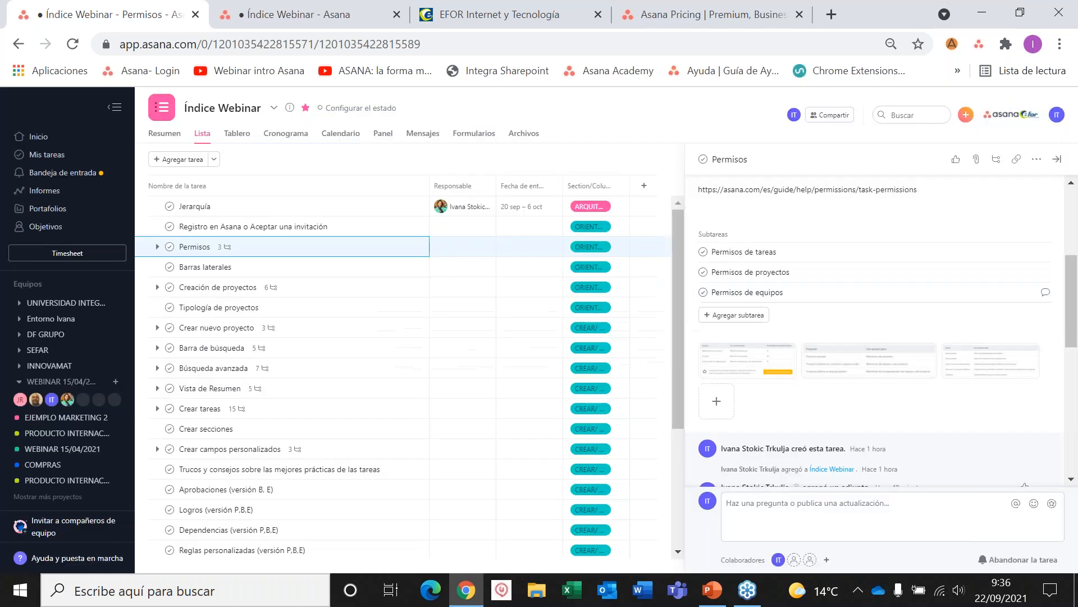
{"action": "left_click", "coordinate": [1057, 161]}
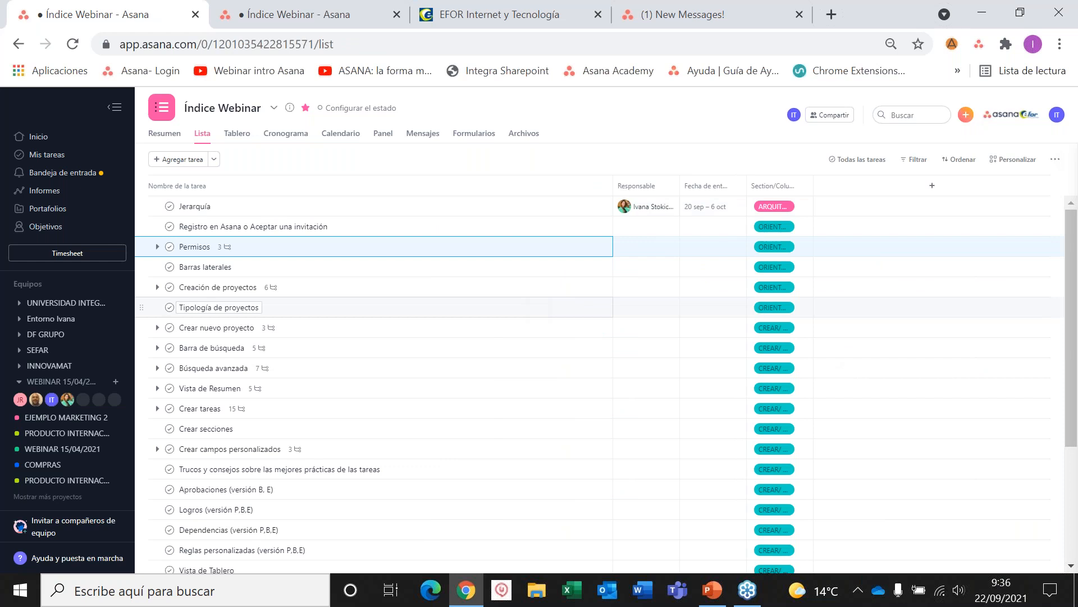
Read the description of the Tipología de proyectos task and close its details.
{"action": "left_click", "coordinate": [291, 309]}
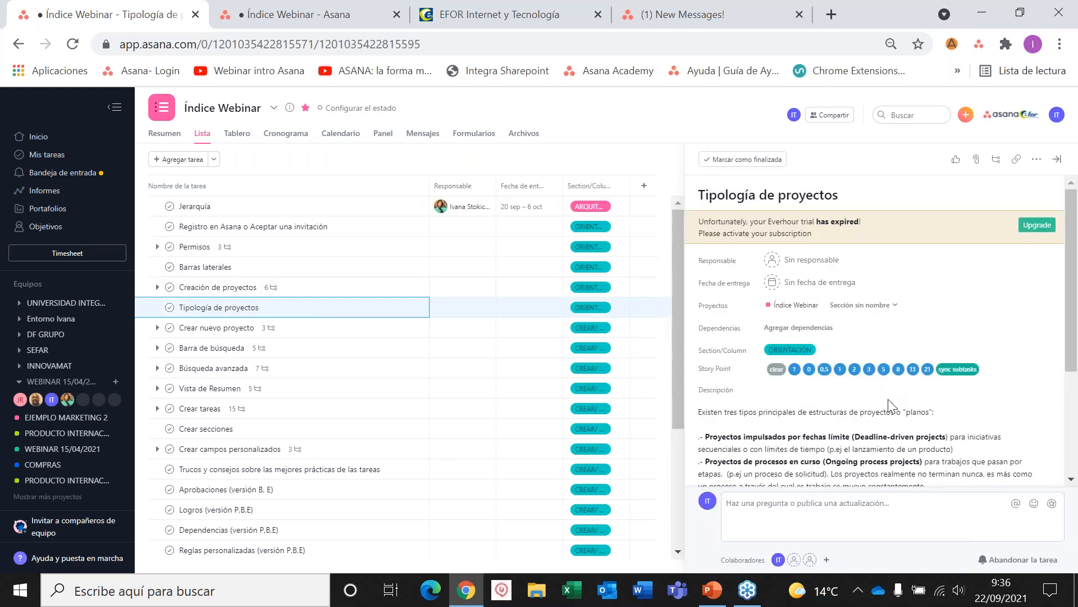
{"action": "scroll", "coordinate": [889, 404], "scroll_direction": "down", "scroll_amount": 2}
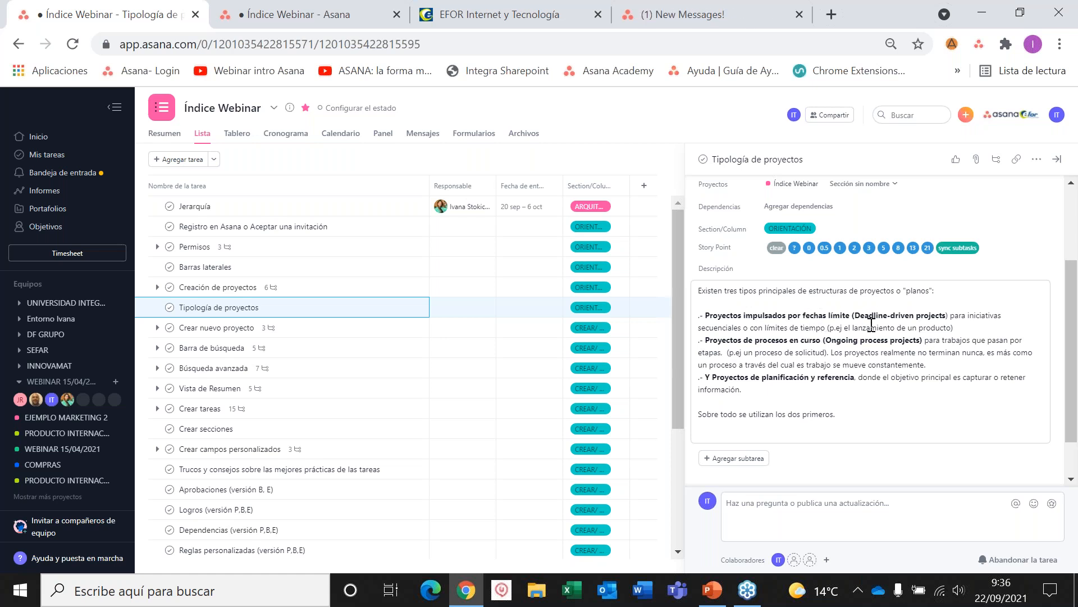
{"action": "left_click", "coordinate": [1056, 160]}
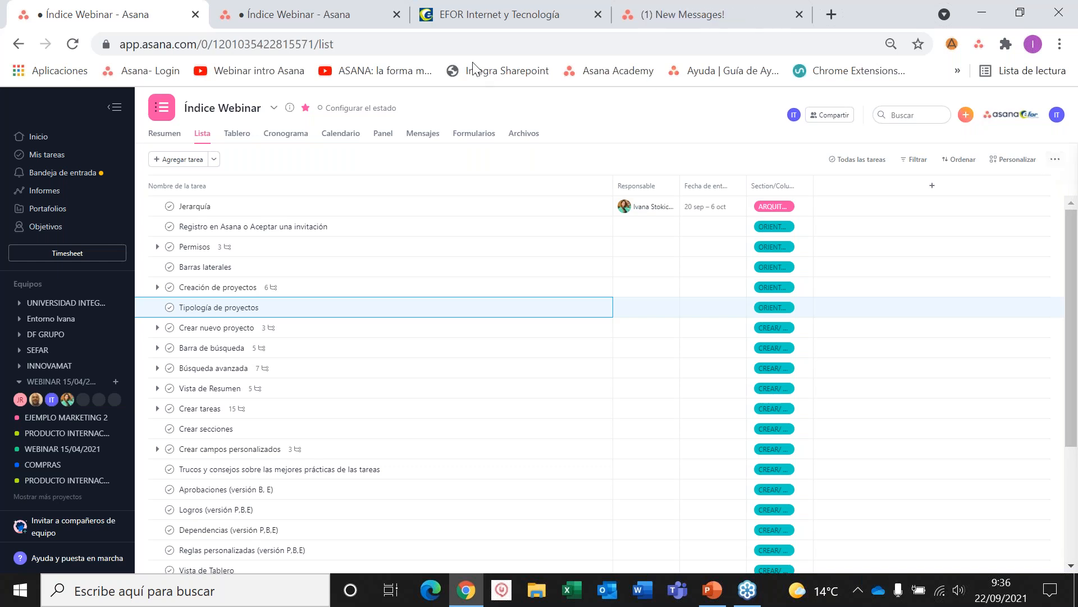
Open the EJEMPLO MARKETING 2 project, view the options for creating a new project, and go back without creating one.
{"action": "left_click", "coordinate": [79, 421]}
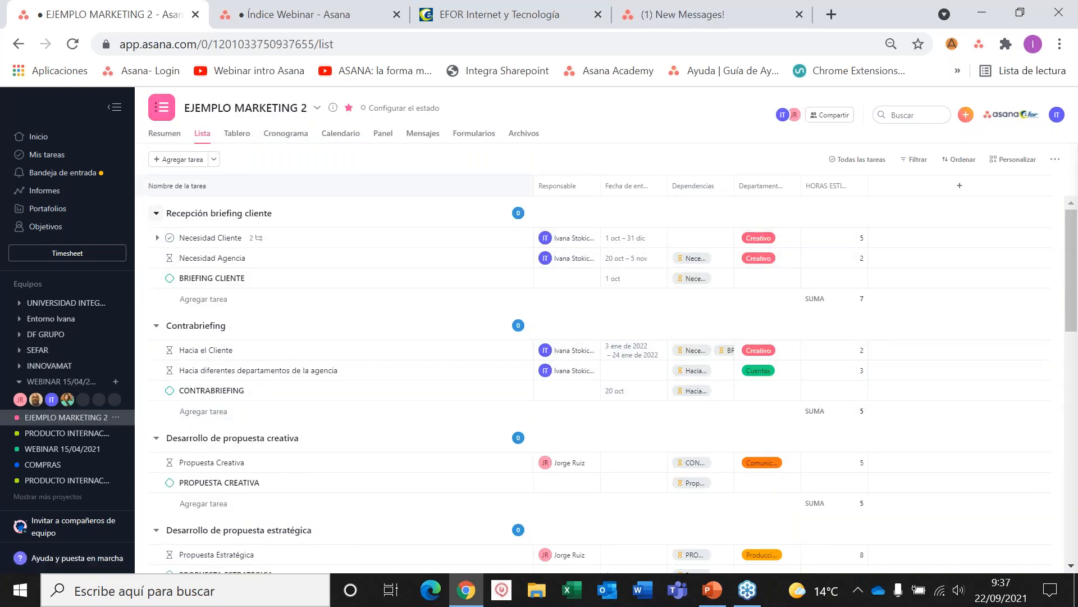
{"action": "left_click", "coordinate": [966, 116]}
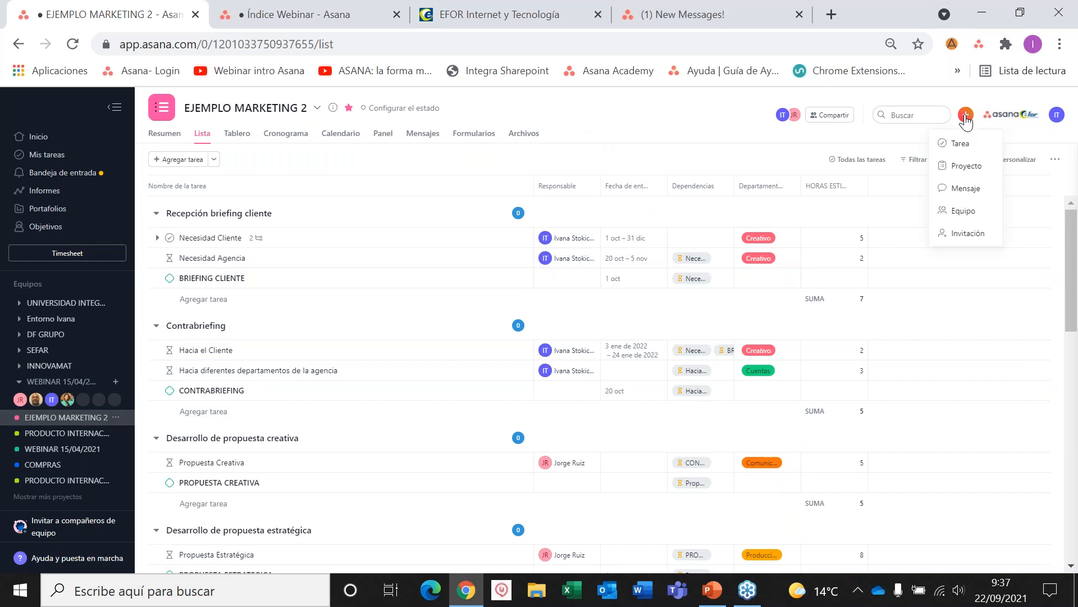
{"action": "left_click", "coordinate": [960, 169]}
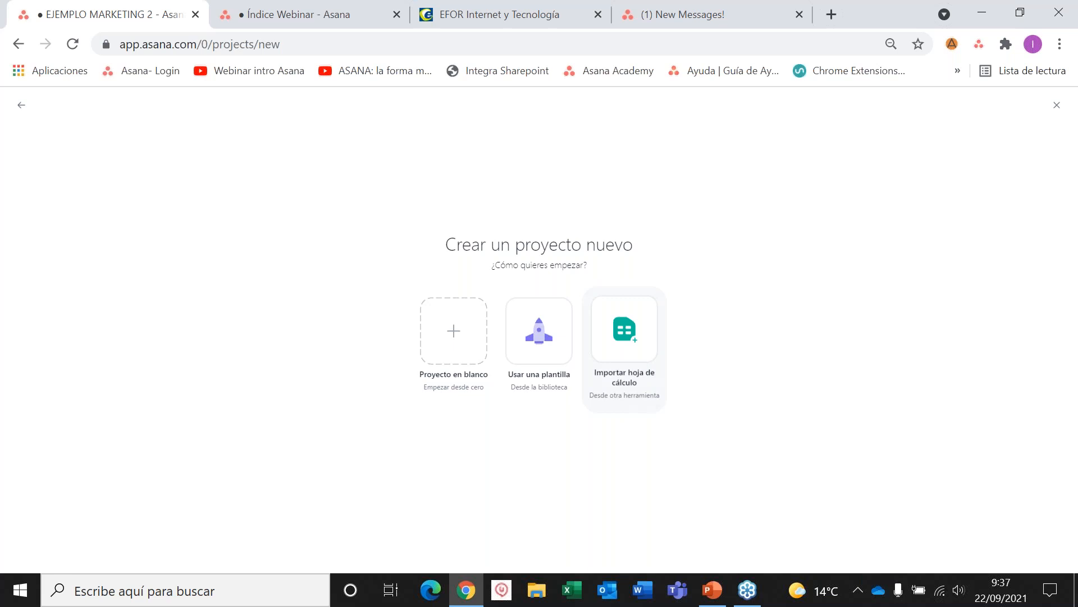
{"action": "left_click", "coordinate": [21, 106]}
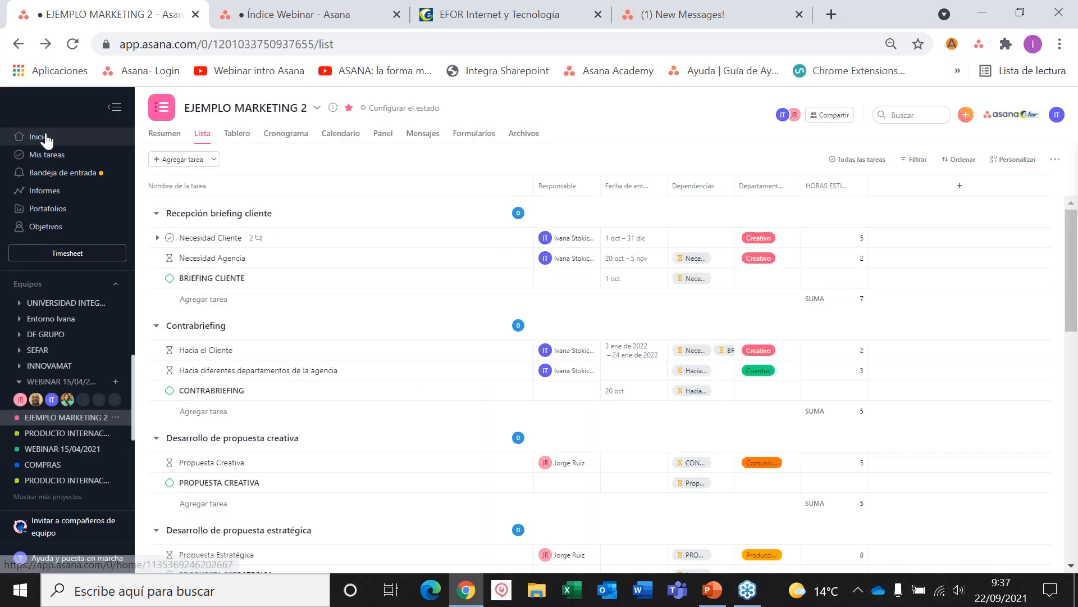
View the new project options from the end of the home page's project list and return to the home page.
{"action": "left_click", "coordinate": [43, 139]}
{"action": "scroll", "coordinate": [448, 447], "scroll_direction": "down", "scroll_amount": 10}
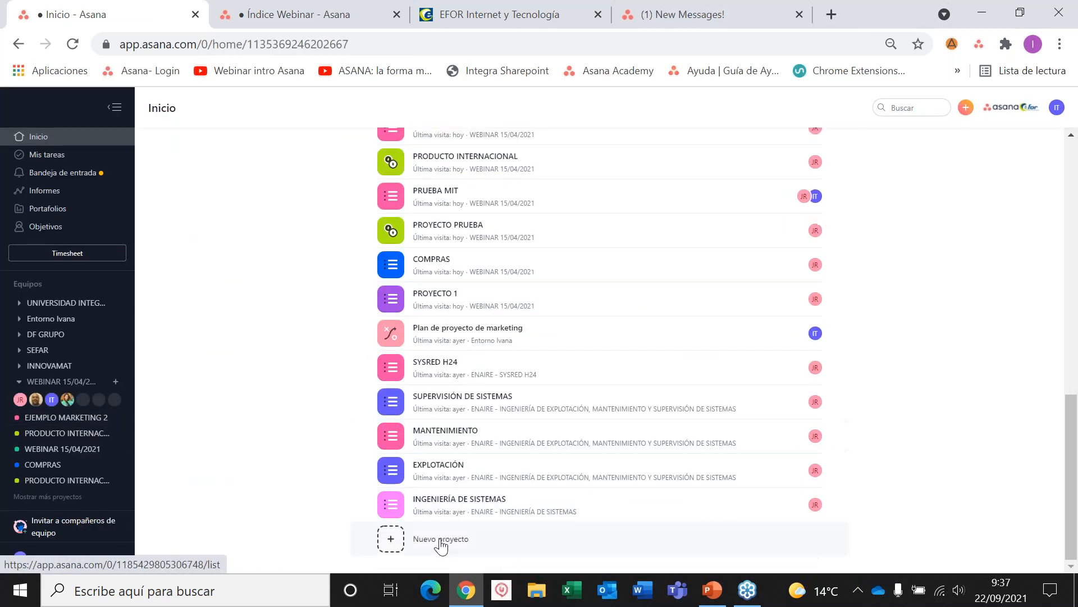
{"action": "left_click", "coordinate": [438, 540]}
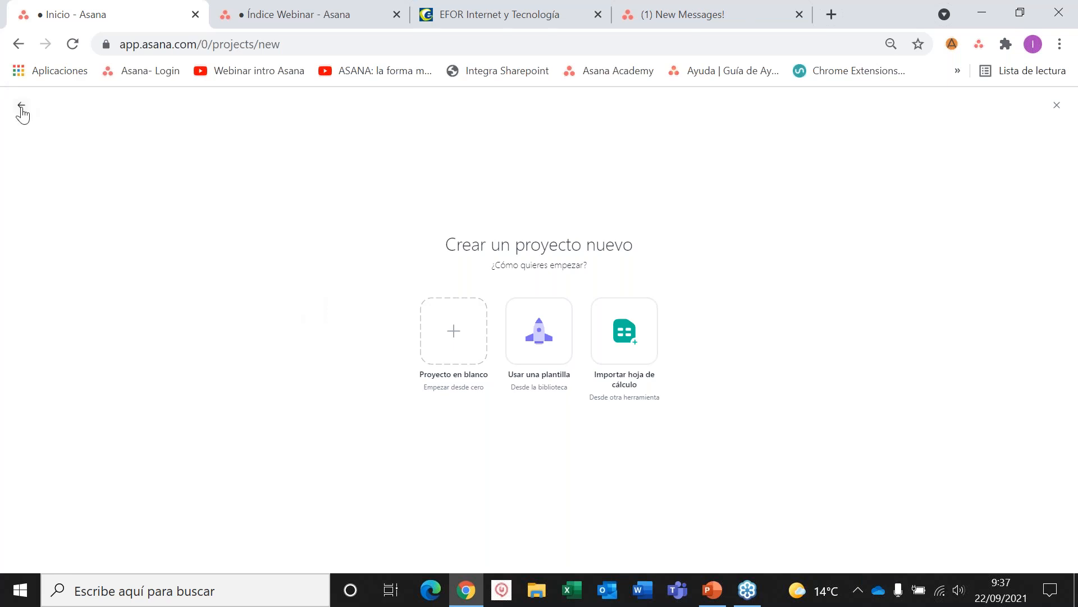
{"action": "left_click", "coordinate": [21, 106]}
Open the EJEMPLO MARKETING 2 project under the WEBINAR 15/04/2021 team.
{"action": "scroll", "coordinate": [72, 391], "scroll_direction": "down", "scroll_amount": 1}
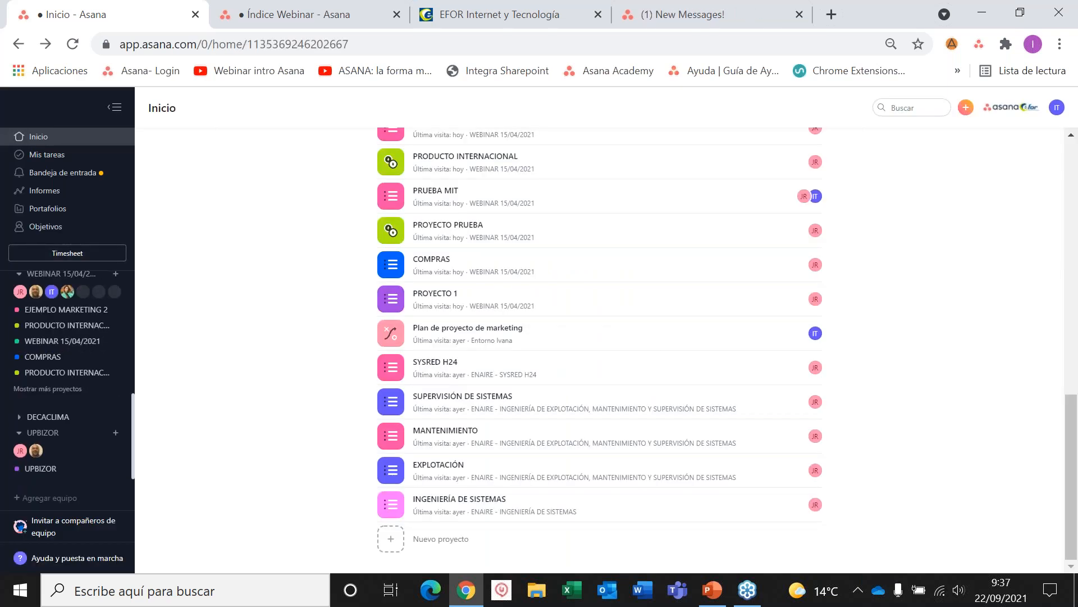
{"action": "scroll", "coordinate": [84, 378], "scroll_direction": "up", "scroll_amount": 2}
{"action": "left_click", "coordinate": [72, 368]}
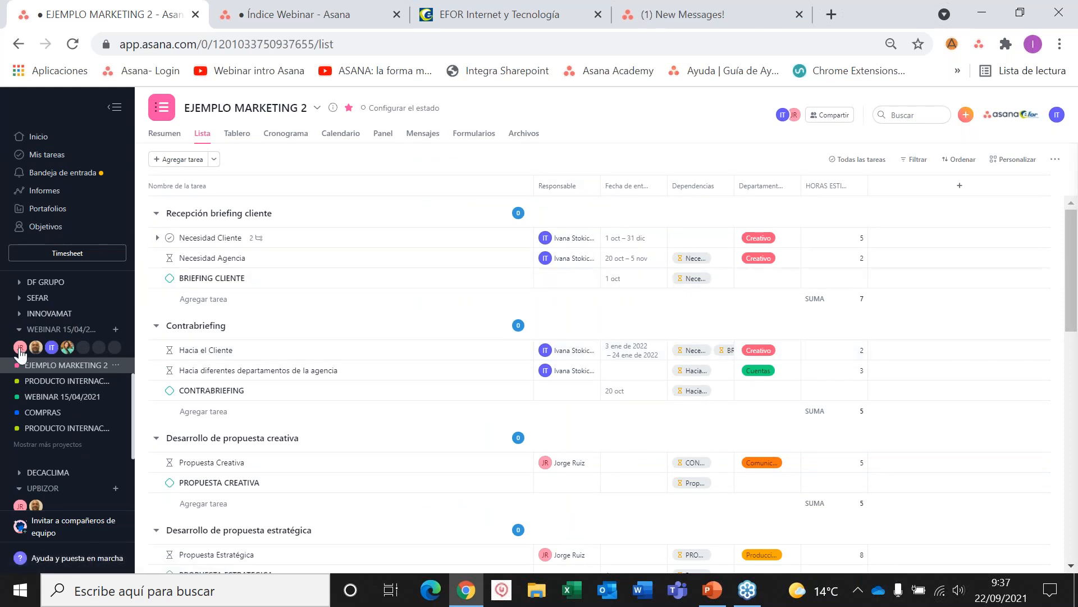
{"action": "mouse_move", "coordinate": [20, 347]}
{"action": "scroll", "coordinate": [87, 388], "scroll_direction": "up", "scroll_amount": 5}
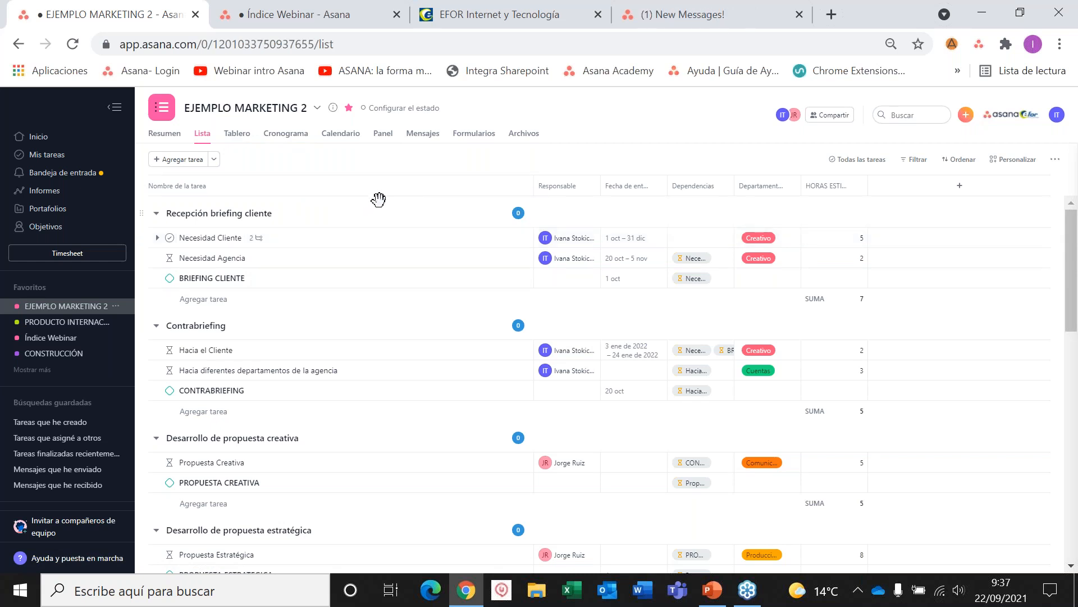
Add a task named "Tarea 2" below Necesidad Cliente in the Recepción briefing cliente section.
{"action": "left_click", "coordinate": [174, 189]}
{"action": "left_click", "coordinate": [178, 160]}
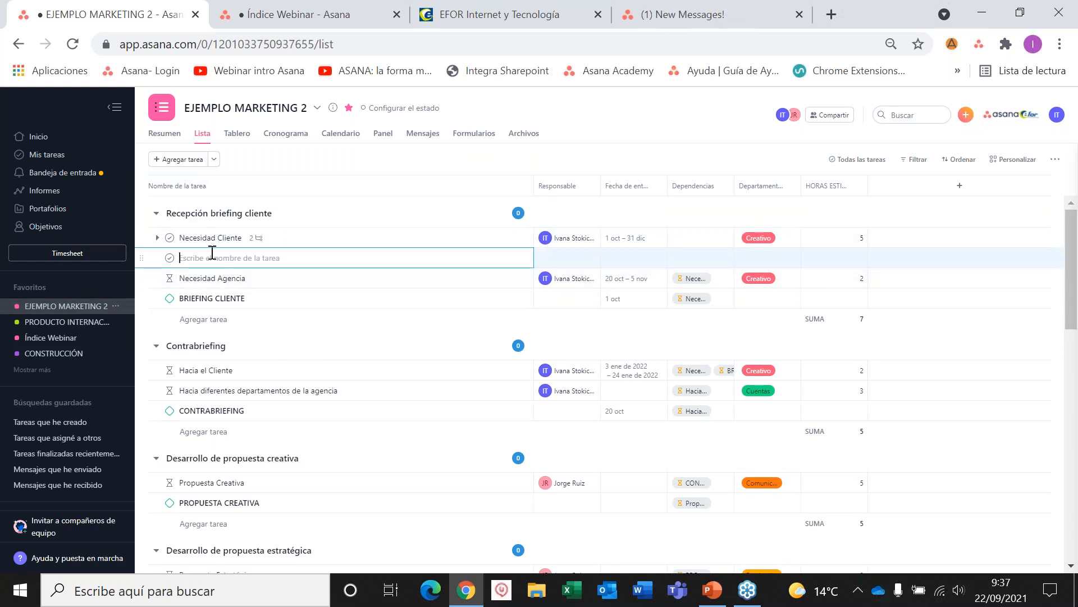
{"action": "type", "text": "t"}
{"action": "type", "text": "A 2"}
{"action": "key", "text": "BackSpace"}
{"action": "key", "text": "BackSpace"}
{"action": "key", "text": "BackSpace"}
{"action": "key", "text": "BackSpace"}
{"action": "key", "text": "BackSpace"}
{"action": "key", "text": "BackSpace"}
{"action": "key", "text": "BackSpace"}
{"action": "type", "text": "Tarea 2"}
View the project's option for importing tasks by email and close its instructions.
{"action": "left_click", "coordinate": [317, 108]}
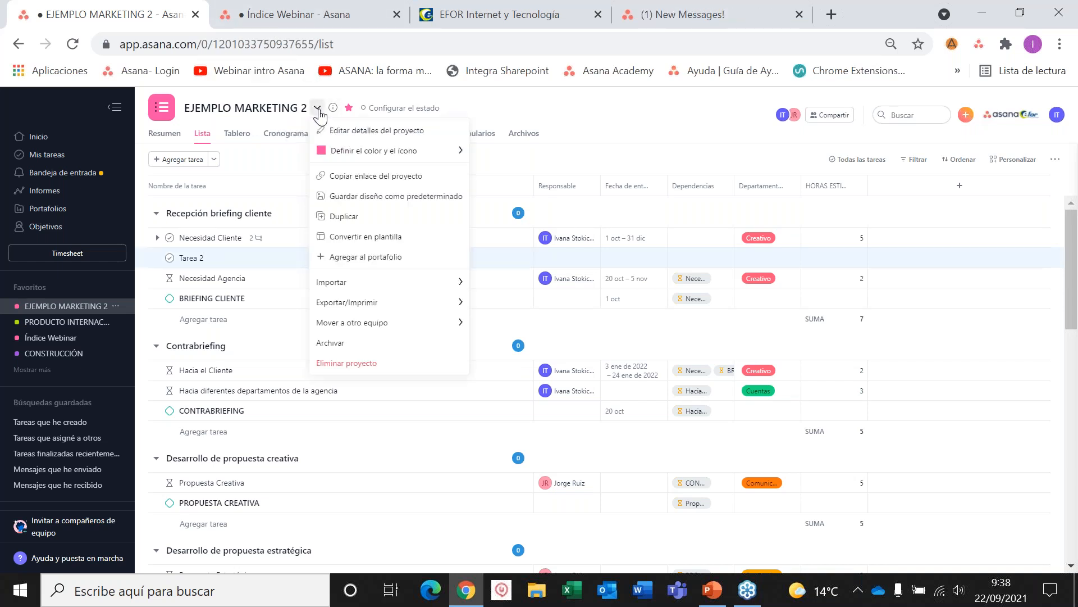
{"action": "mouse_move", "coordinate": [464, 296]}
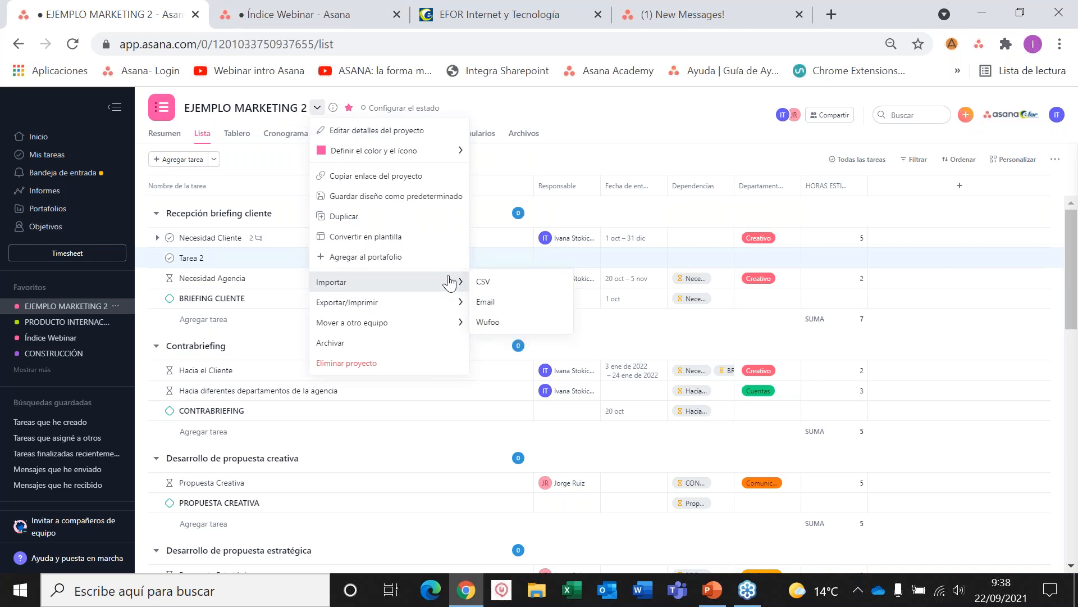
{"action": "left_click", "coordinate": [494, 306]}
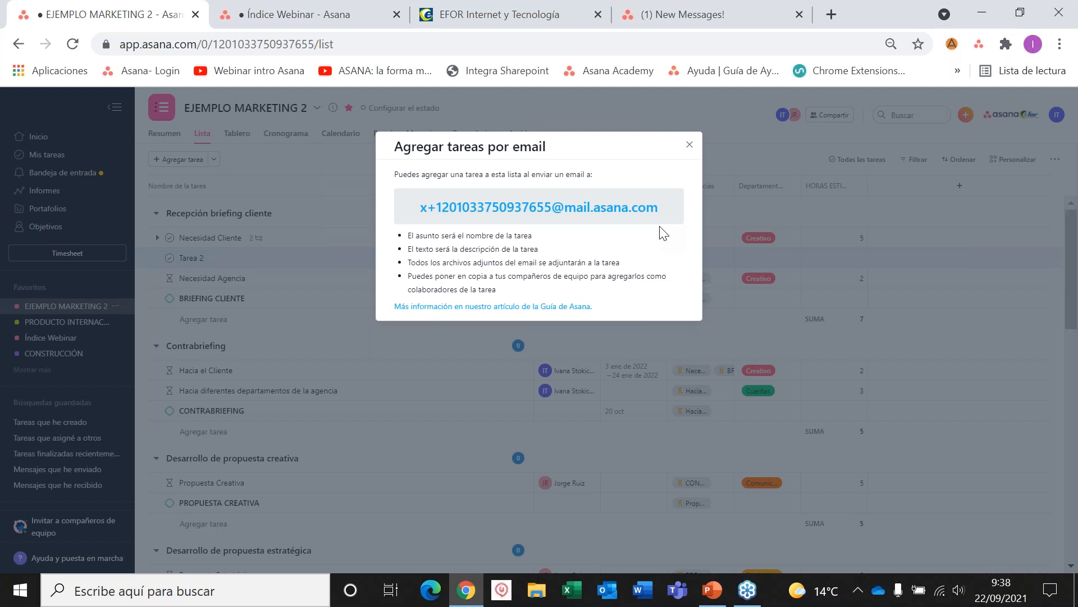
{"action": "left_click", "coordinate": [690, 146]}
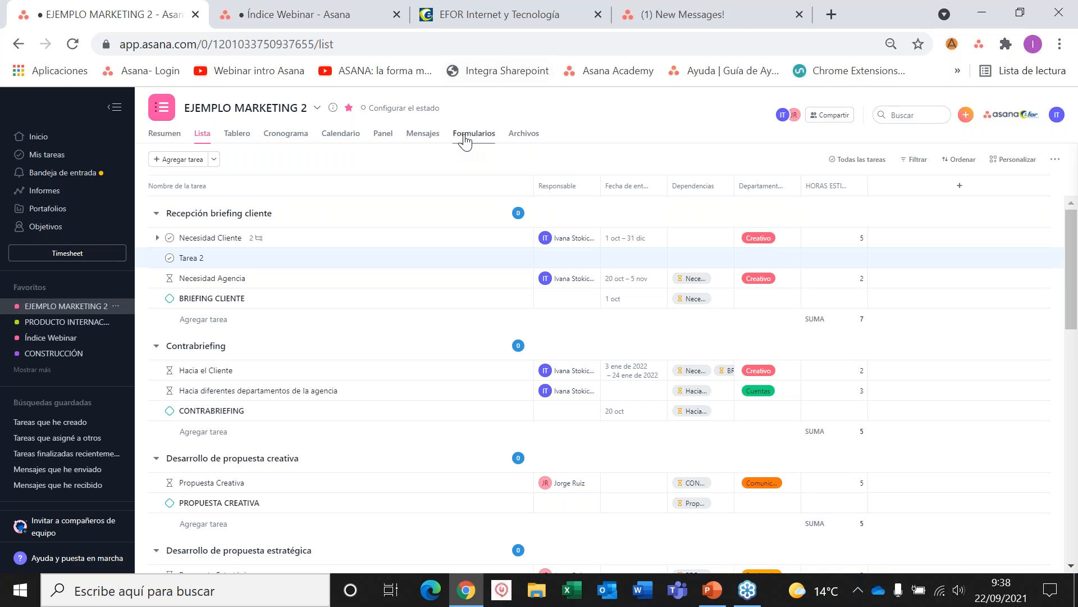
Create a form for the EJEMPLO MARKETING 2 project, trying out a dropdown question and deleting it again.
{"action": "left_click", "coordinate": [466, 136]}
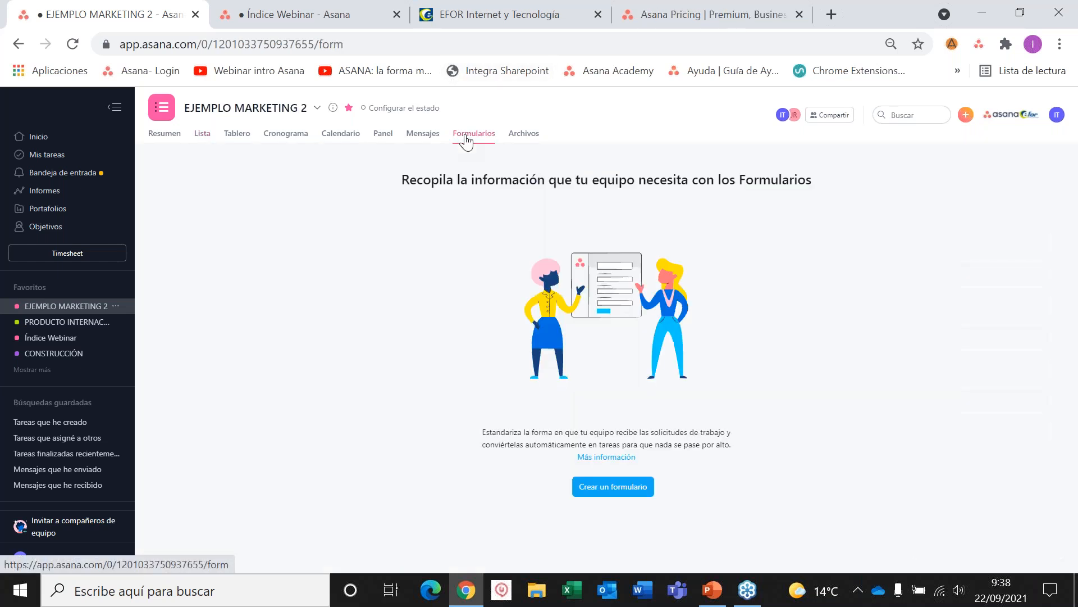
{"action": "left_click", "coordinate": [602, 488]}
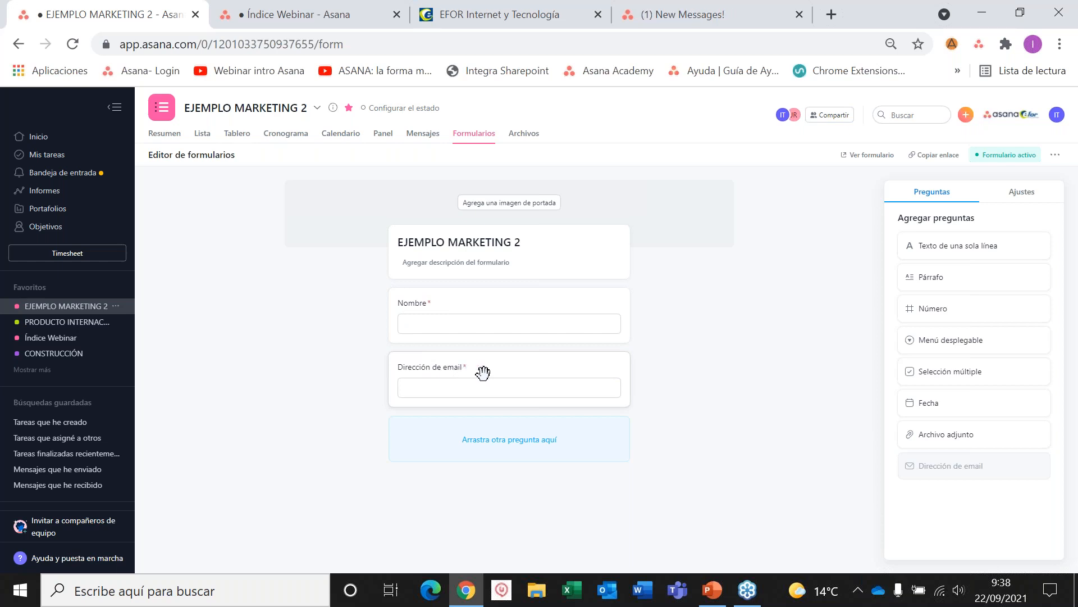
{"action": "left_click", "coordinate": [936, 341]}
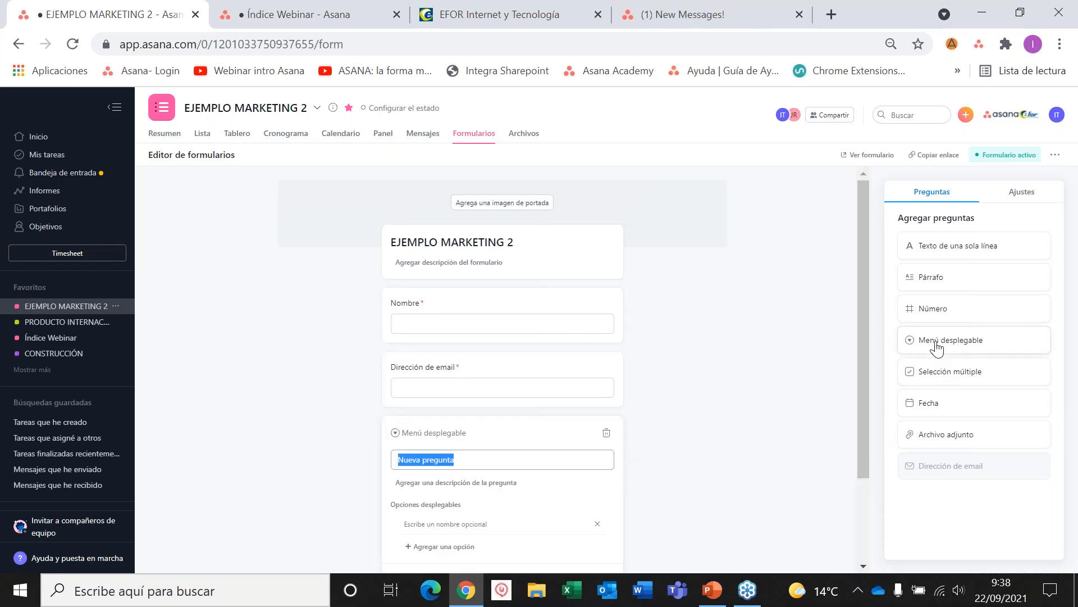
{"action": "left_click", "coordinate": [606, 433]}
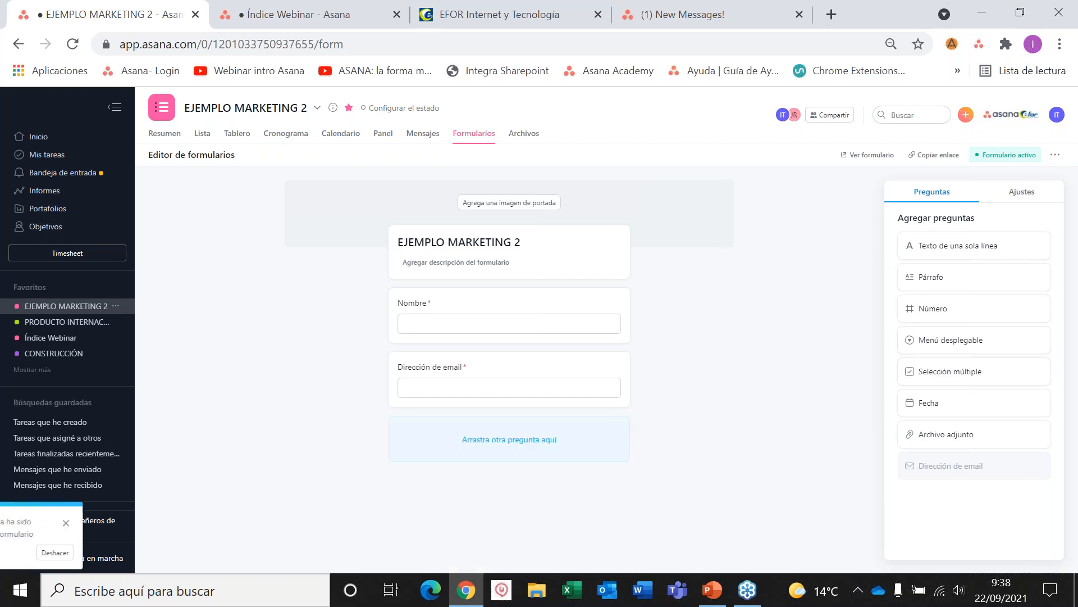
Preview the EJEMPLO MARKETING 2 form as respondents see it and return to the project's task list.
{"action": "left_click", "coordinate": [873, 156]}
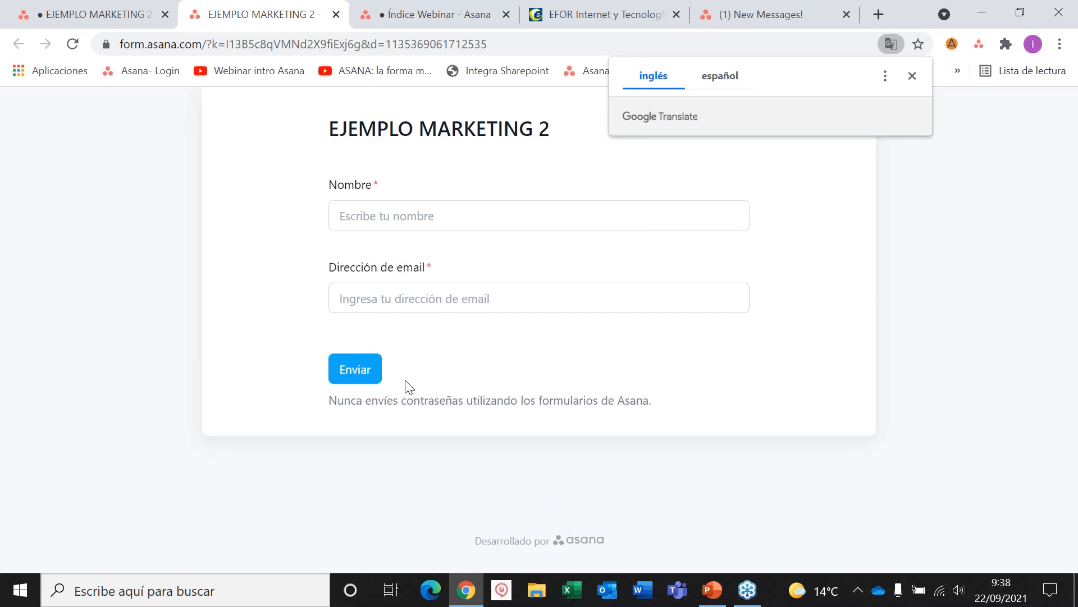
{"action": "left_click", "coordinate": [140, 10]}
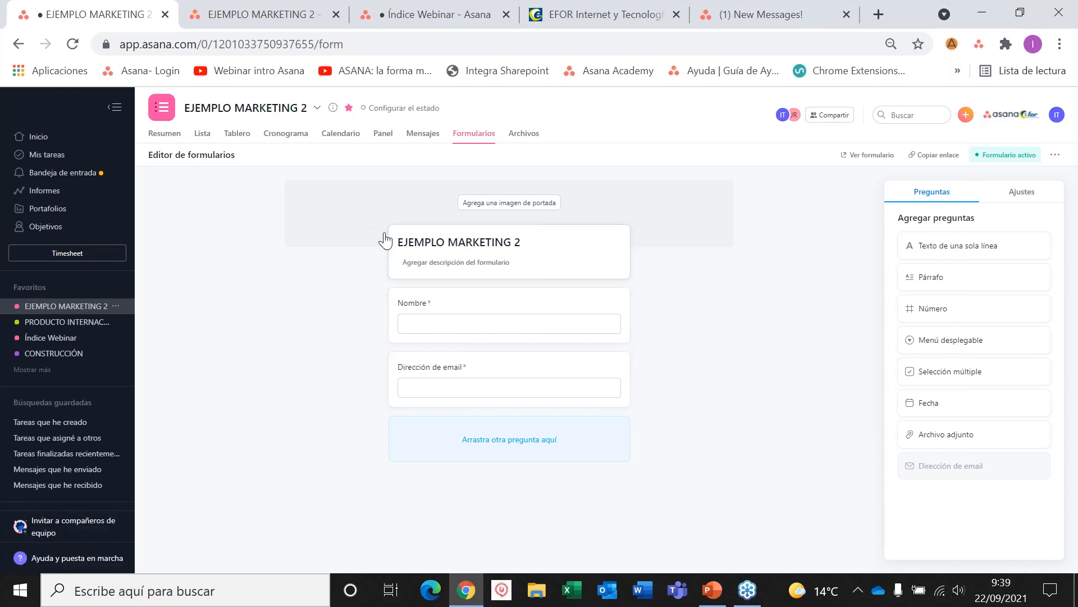
{"action": "left_click", "coordinate": [202, 134]}
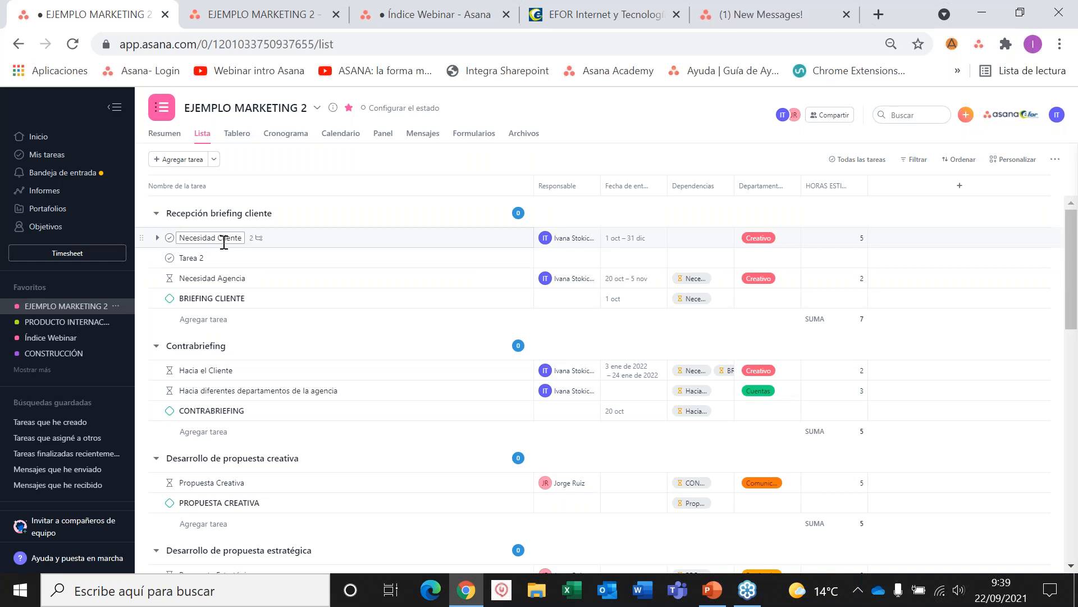
Examine the assignee details and the due date options, including repetition, of the Necesidad Cliente task.
{"action": "mouse_move", "coordinate": [142, 262]}
{"action": "left_mouse_down"}
{"action": "mouse_move", "coordinate": [145, 380]}
{"action": "mouse_move", "coordinate": [145, 256]}
{"action": "left_mouse_up"}
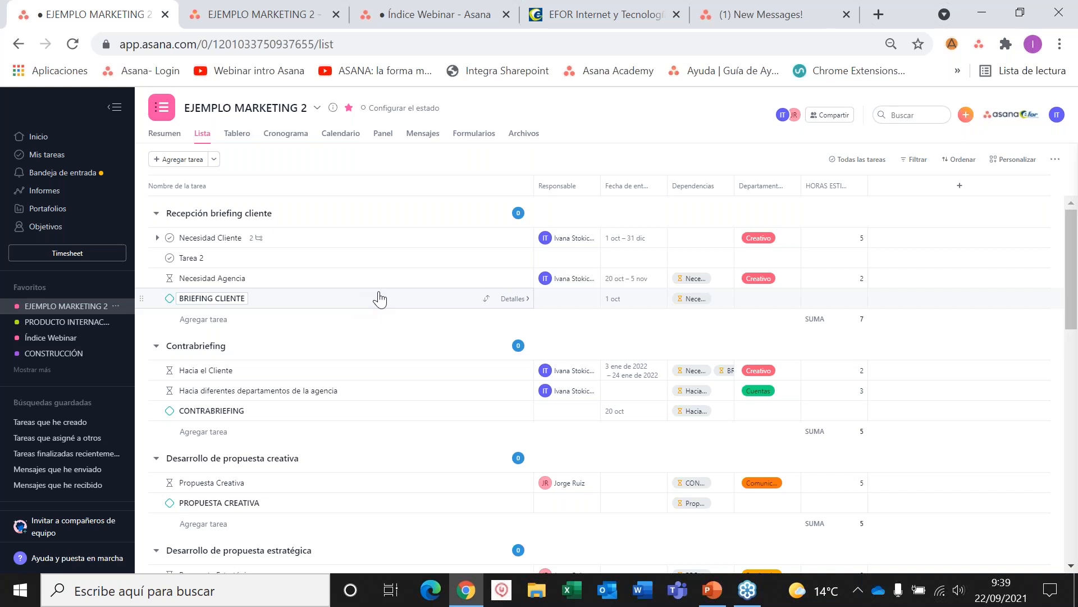
{"action": "mouse_move", "coordinate": [567, 238]}
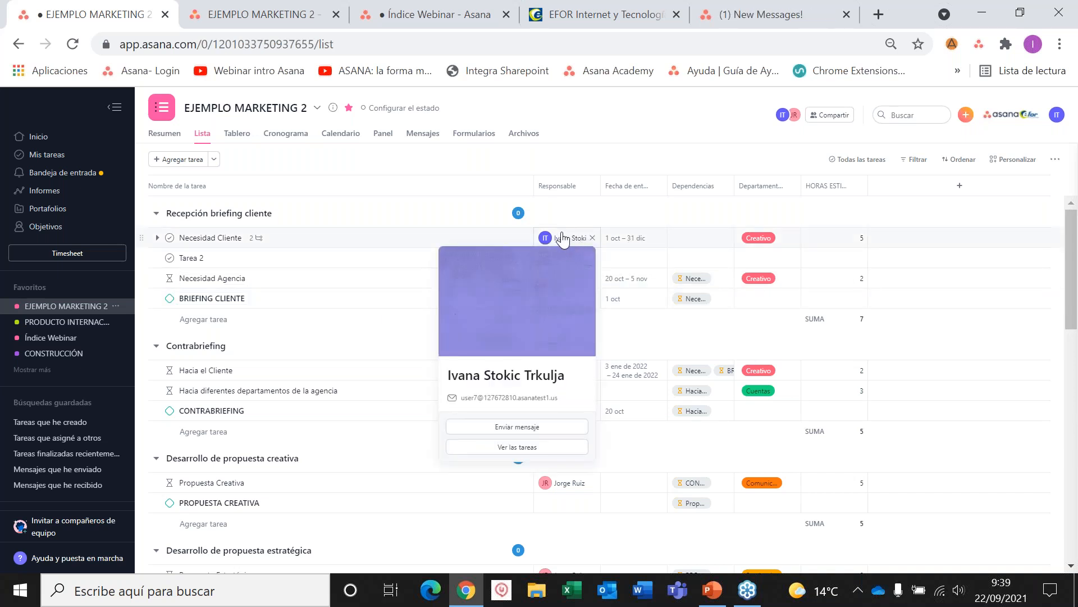
{"action": "left_click", "coordinate": [636, 240]}
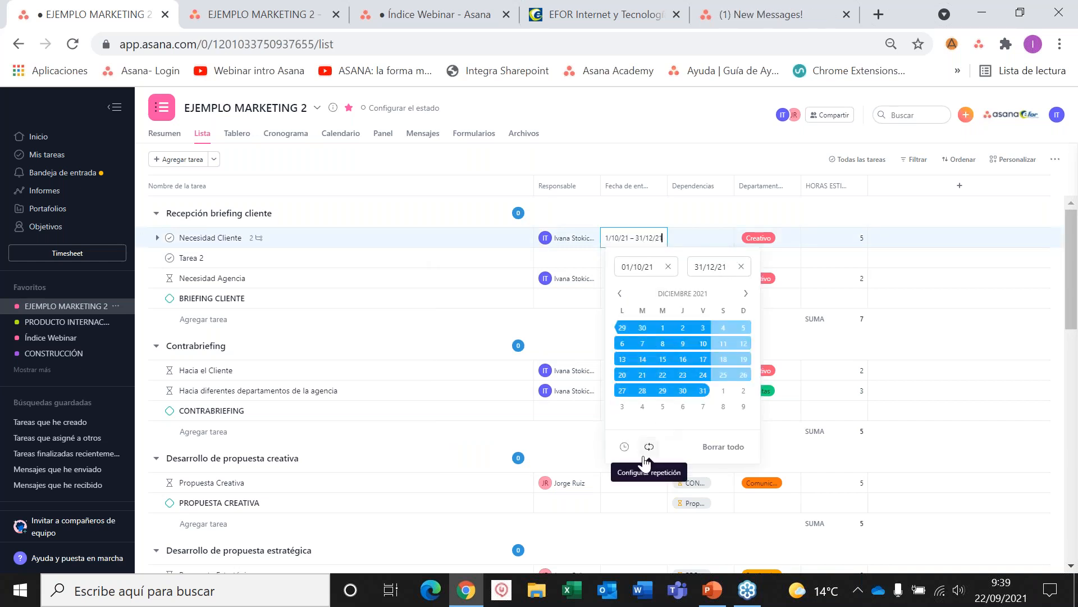
{"action": "left_click", "coordinate": [731, 153]}
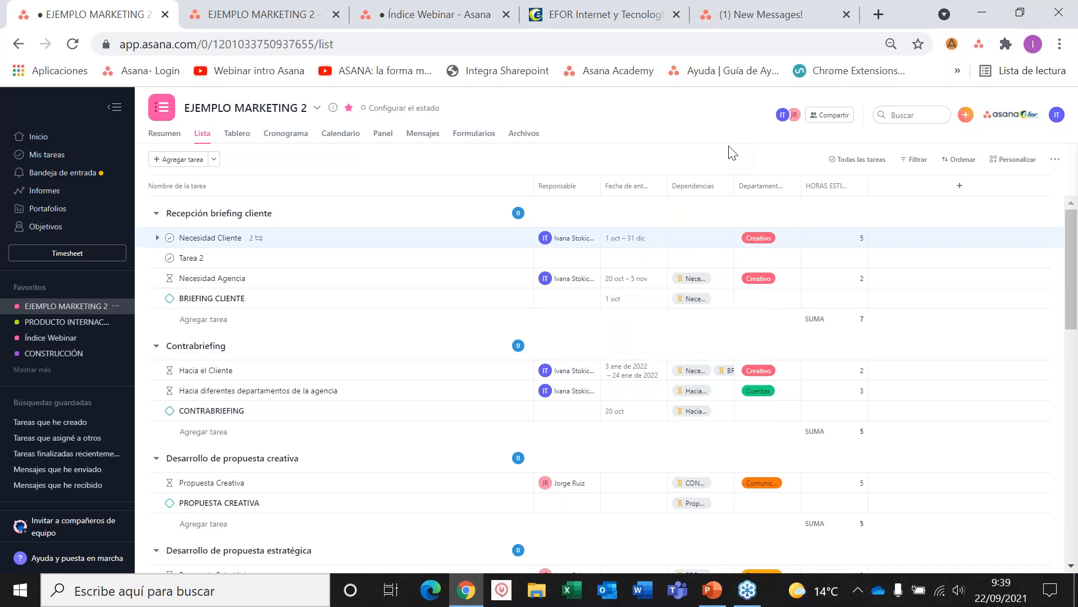
Open the details of Necesidad Cliente and attach the file "jerarquia asana" from the computer's Descargas folder.
{"action": "left_click", "coordinate": [511, 242]}
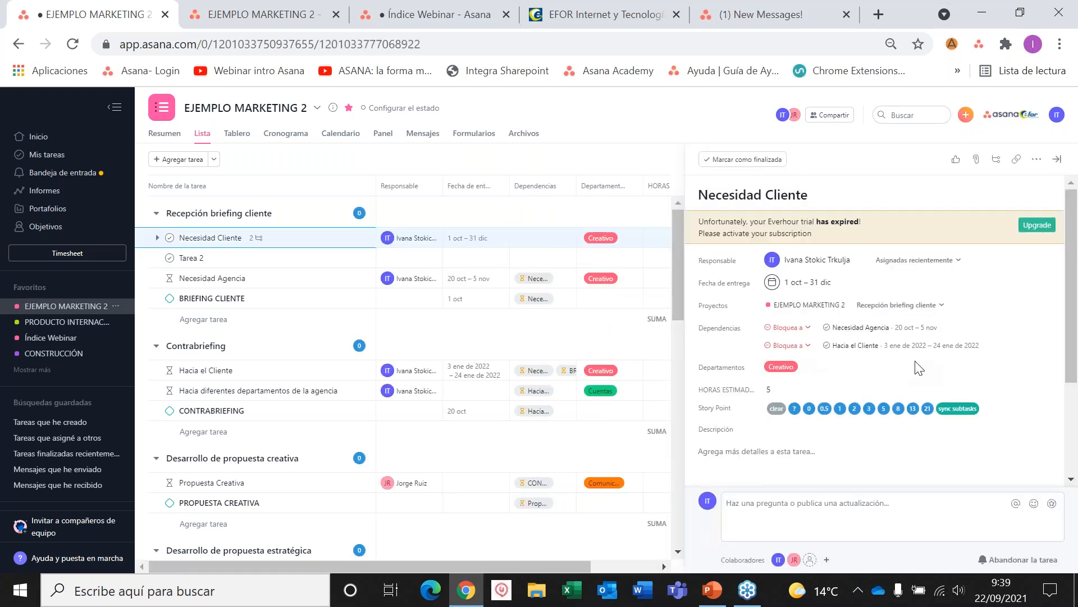
{"action": "left_click", "coordinate": [976, 160]}
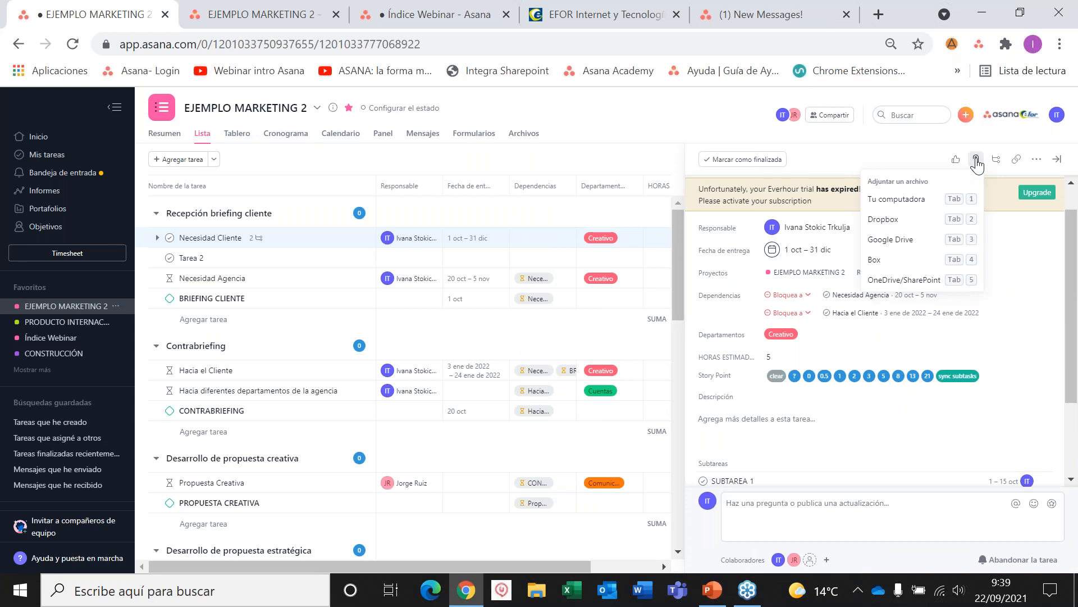
{"action": "left_click", "coordinate": [920, 200]}
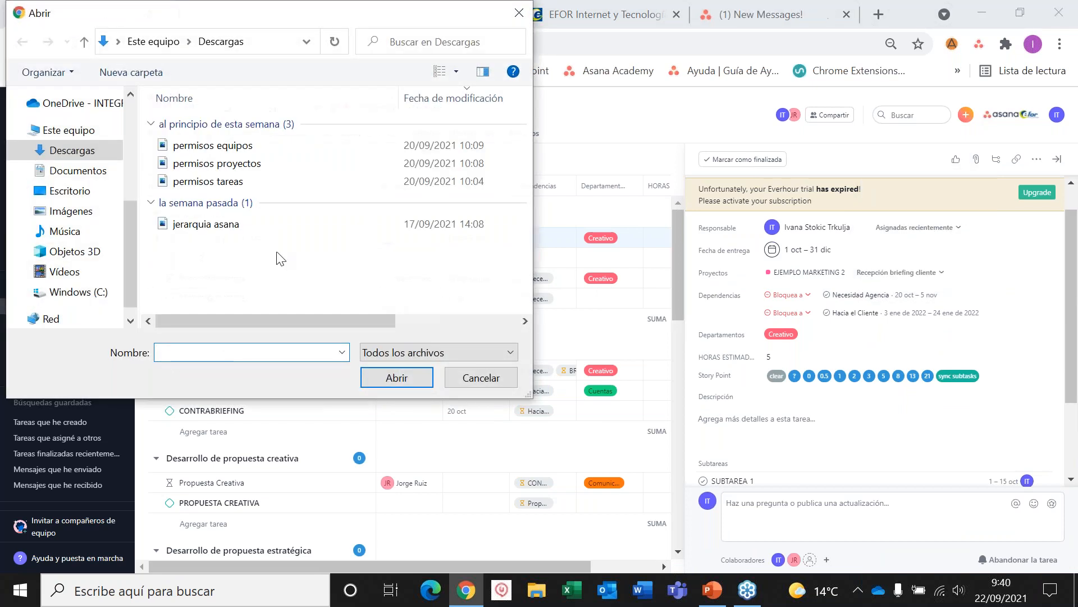
{"action": "left_click", "coordinate": [220, 231]}
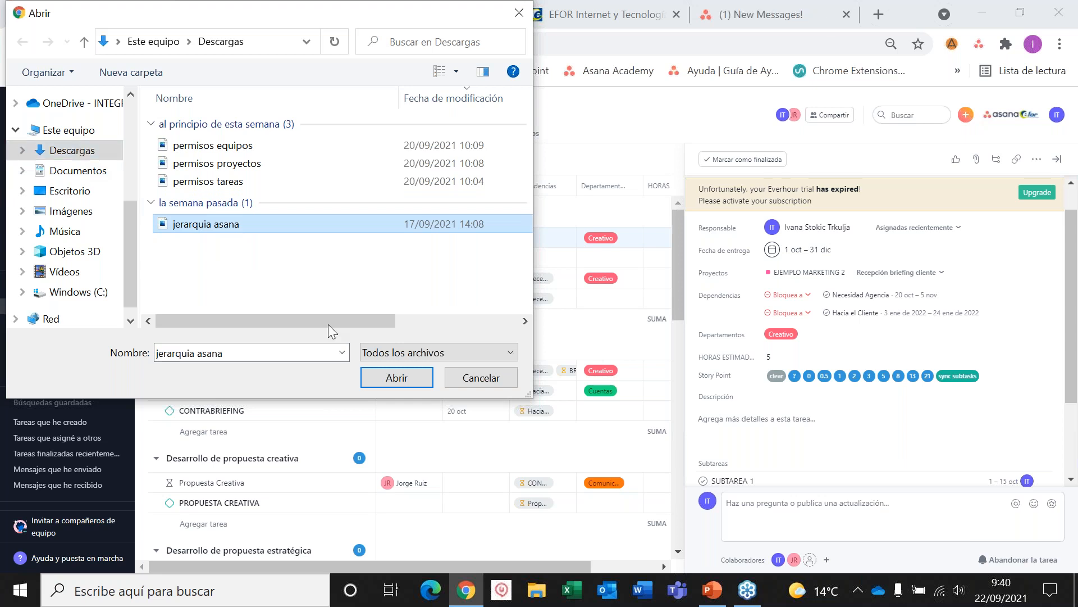
{"action": "left_click", "coordinate": [394, 378]}
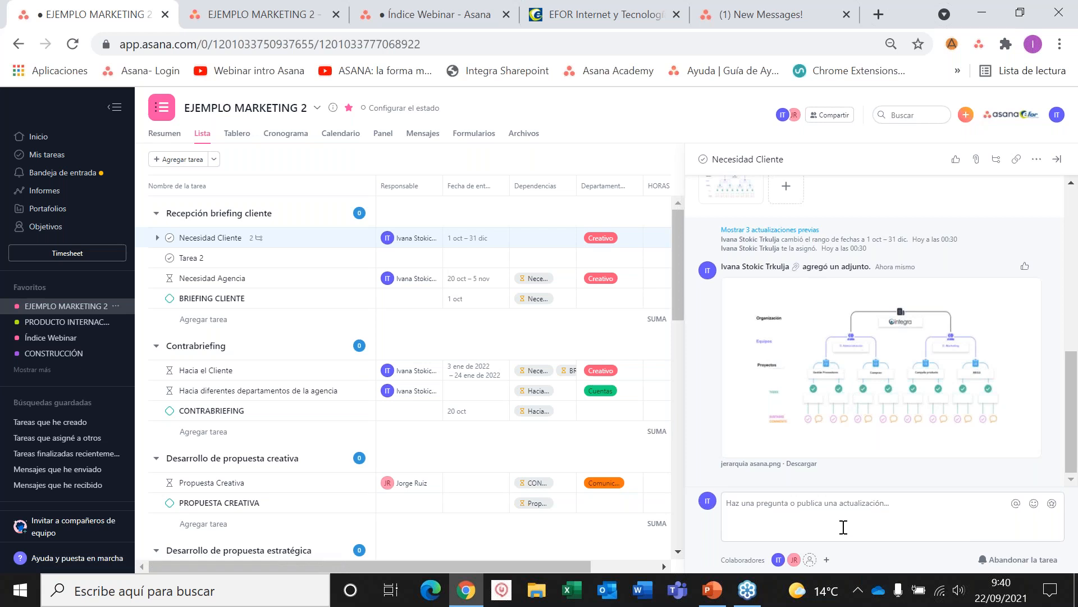
Draft a comment mentioning a collaborator in Necesidad Cliente, discard it, and check the task's collaborators field.
{"action": "left_click", "coordinate": [801, 509]}
{"action": "type", "text": "@user"}
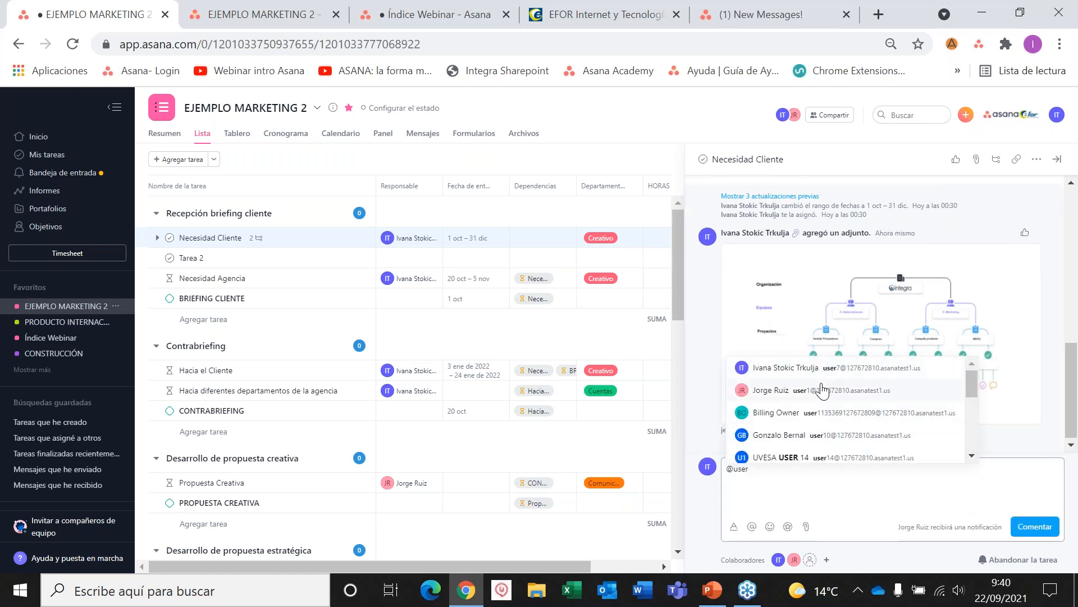
{"action": "left_click", "coordinate": [821, 389]}
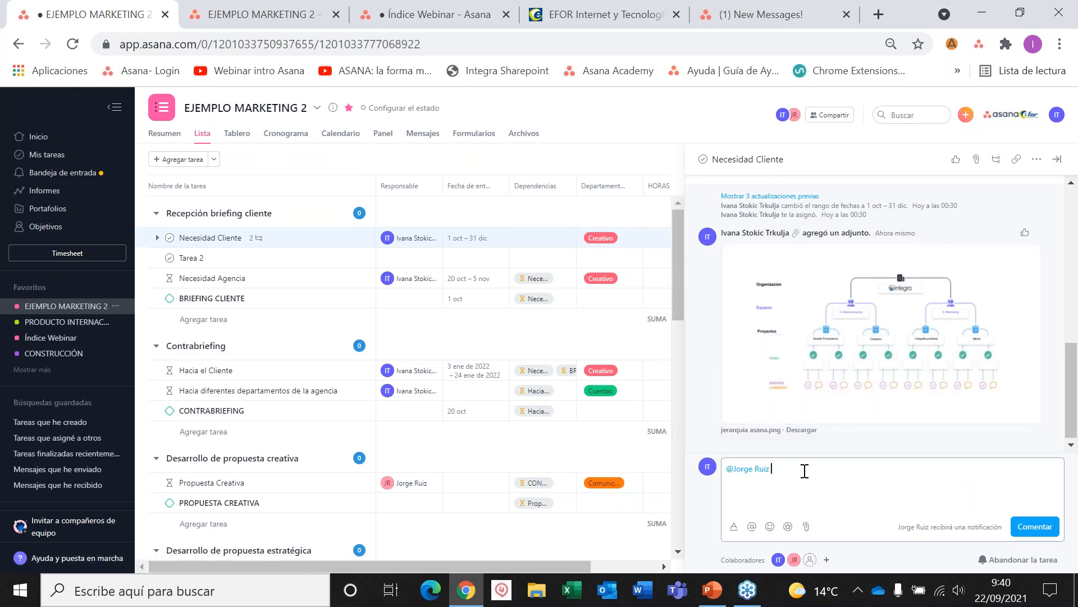
{"action": "type", "text": "ec"}
{"action": "type", "text": "e"}
{"action": "type", "text": "le v"}
{"action": "type", "text": " vistazo"}
{"action": "left_click_drag", "start_coordinate": [832, 474], "coordinate": [730, 468]}
{"action": "key", "text": "BackSpace"}
{"action": "left_click", "coordinate": [828, 560]}
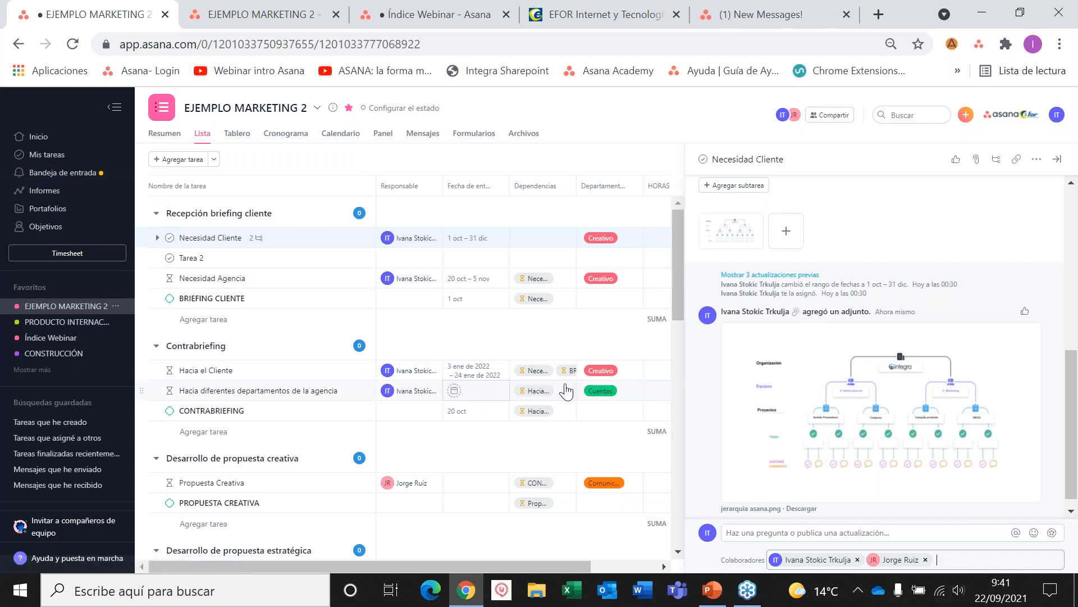
{"action": "left_click", "coordinate": [1060, 160]}
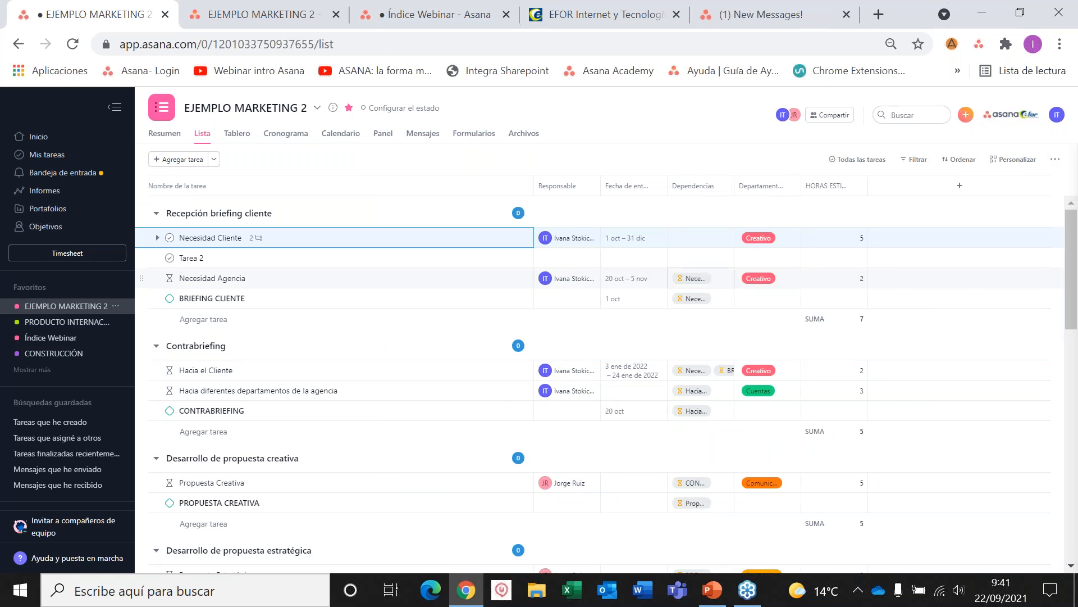
Add a subtask named SUBTAREA 3 below SUBTAREA 2 in Necesidad Cliente and check the subtasks in the project list.
{"action": "left_click", "coordinate": [258, 238]}
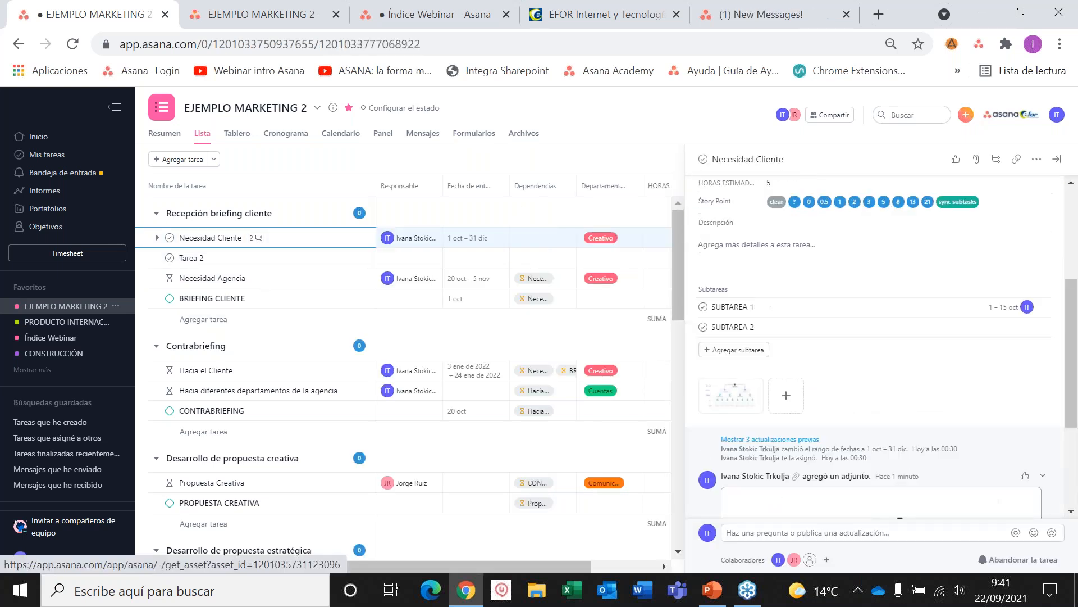
{"action": "left_click", "coordinate": [757, 333]}
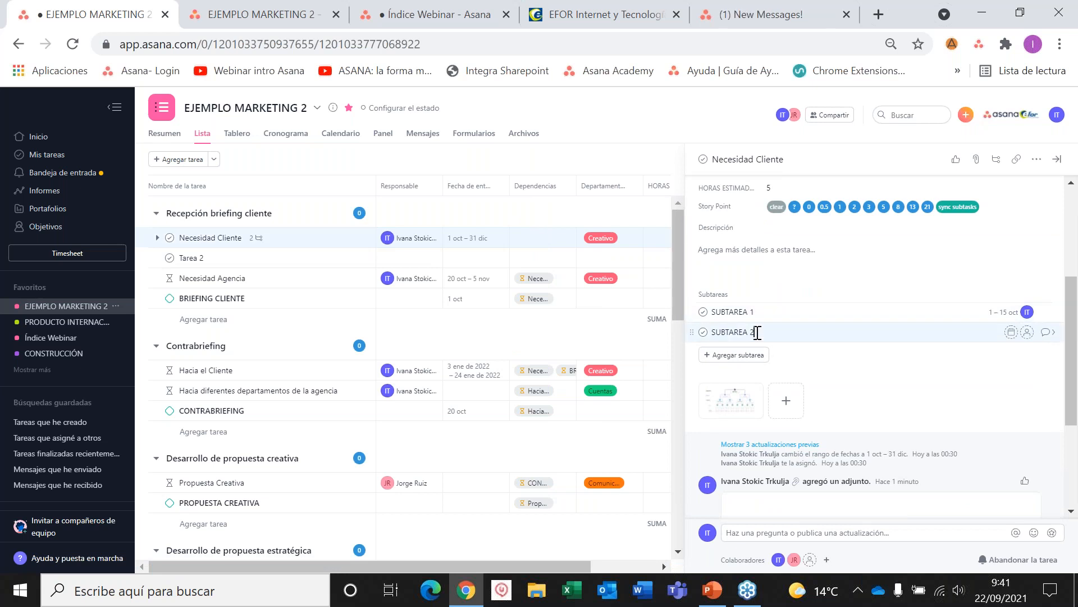
{"action": "key", "text": "Return"}
{"action": "type", "text": "SUBTAREA 3"}
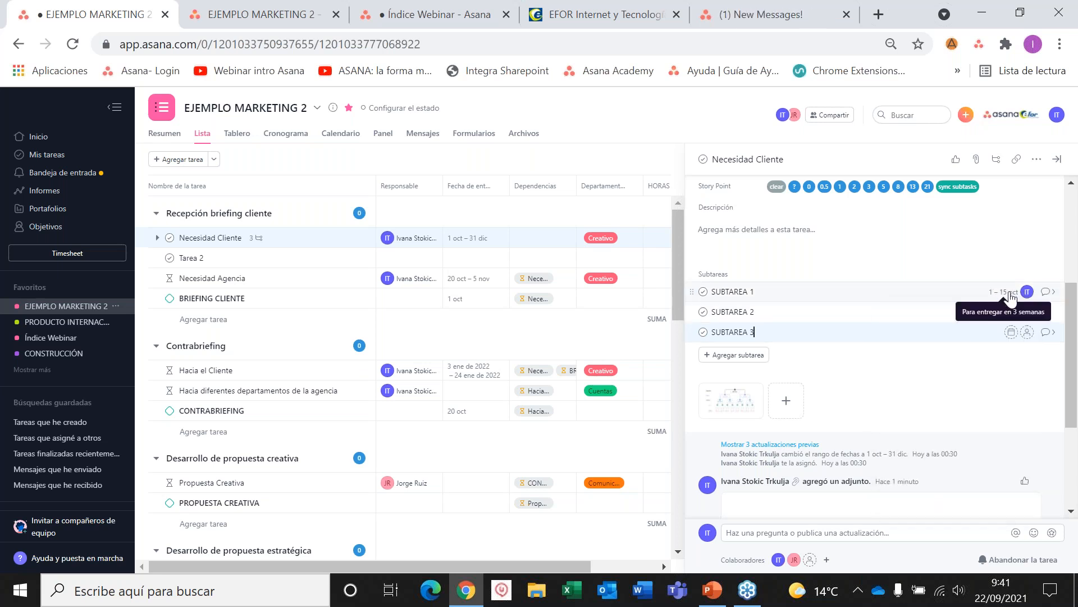
{"action": "mouse_move", "coordinate": [1031, 296]}
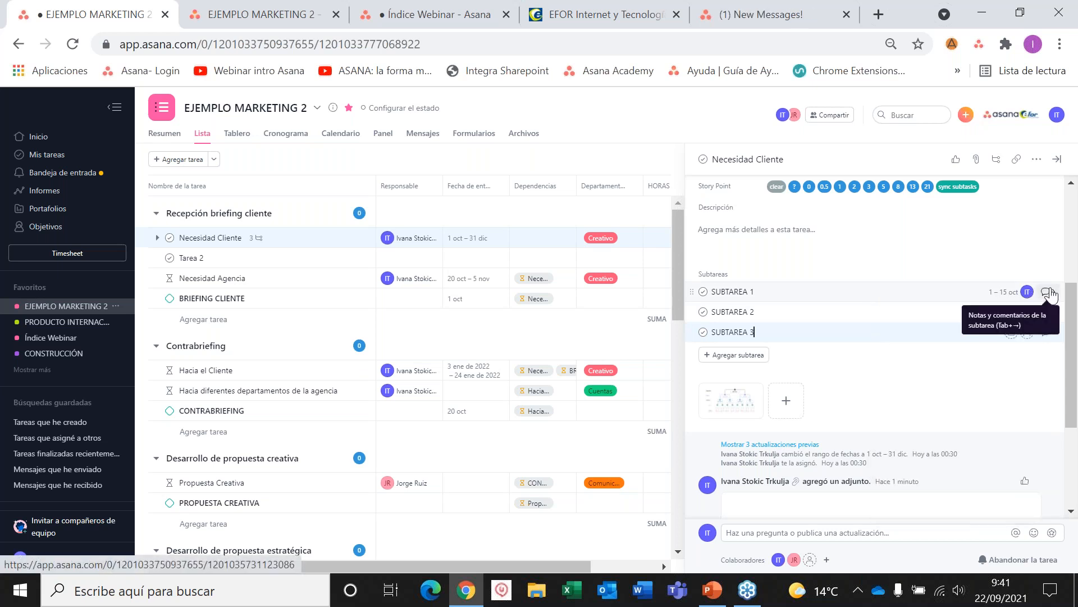
{"action": "left_click", "coordinate": [1057, 161]}
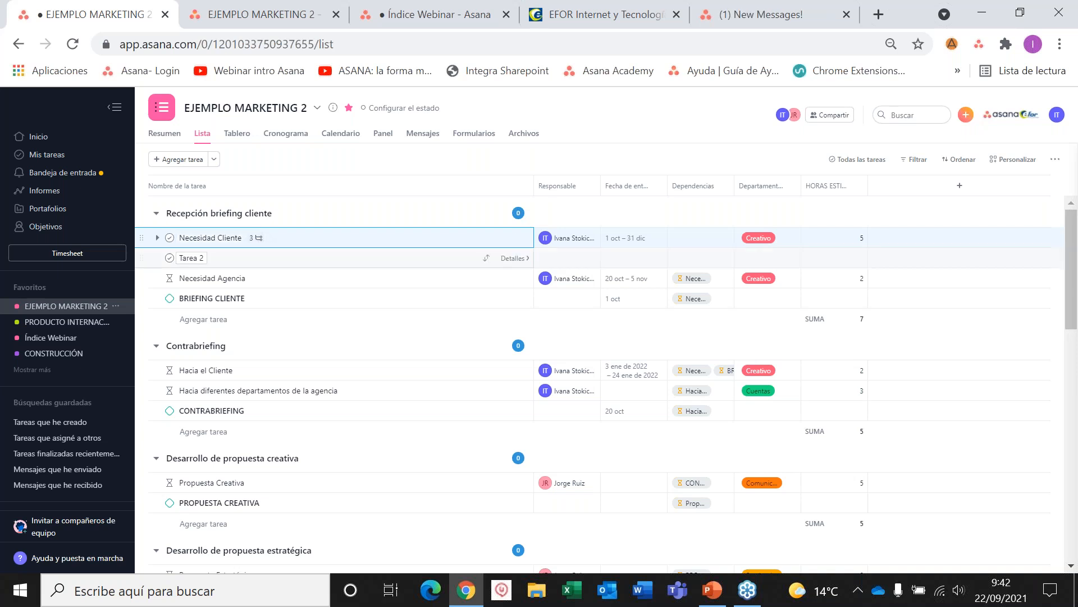
{"action": "left_click", "coordinate": [158, 237]}
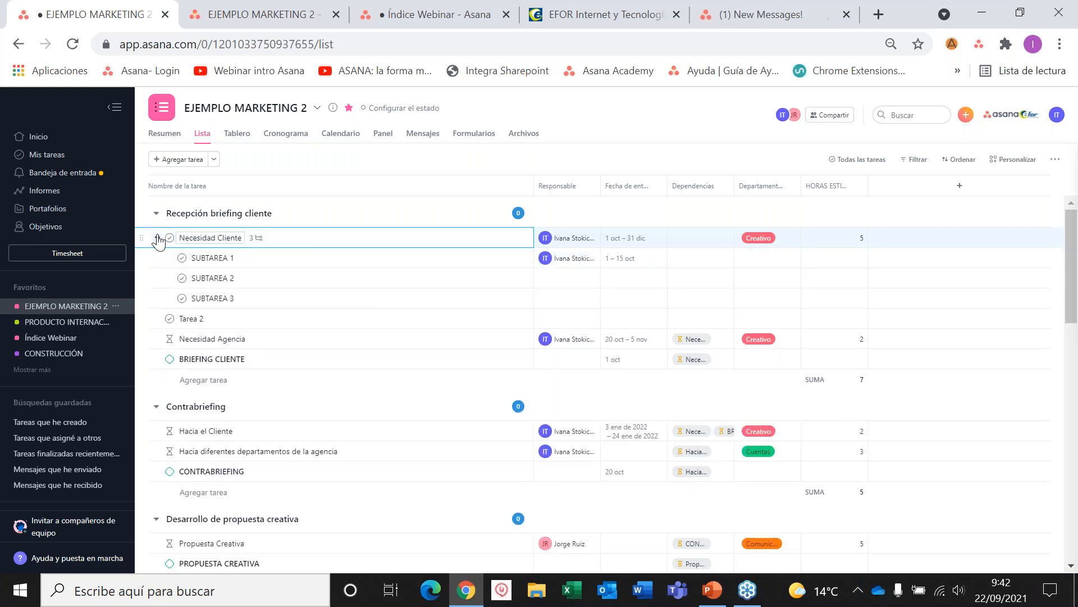
{"action": "left_click", "coordinate": [158, 238]}
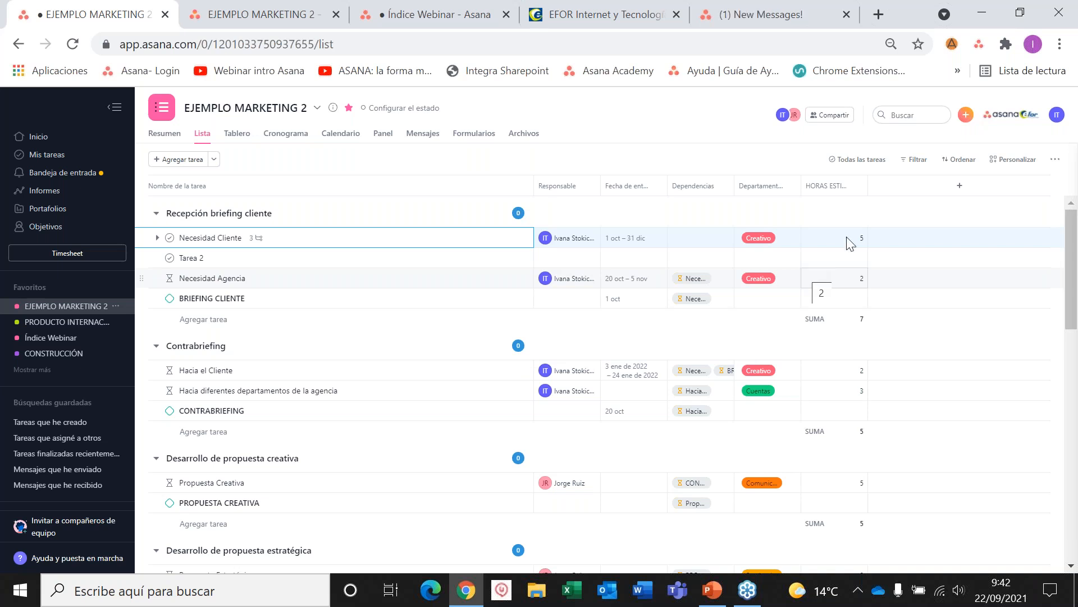
Start a new custom field for the project titled Prioridad, reviewing the field types and keeping Menú desplegable.
{"action": "left_click", "coordinate": [1009, 163]}
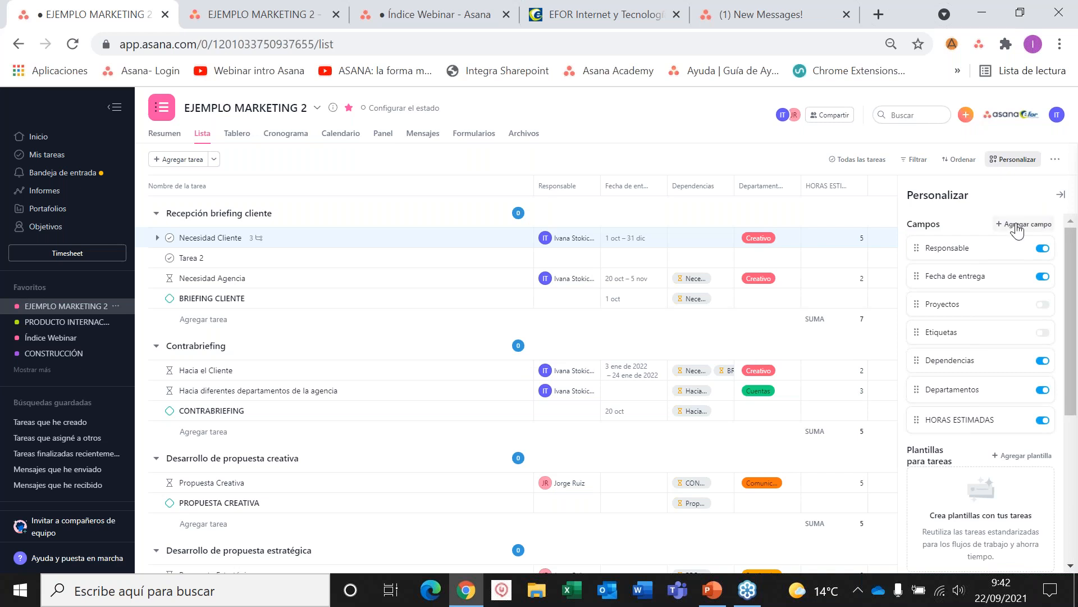
{"action": "left_click", "coordinate": [1021, 224]}
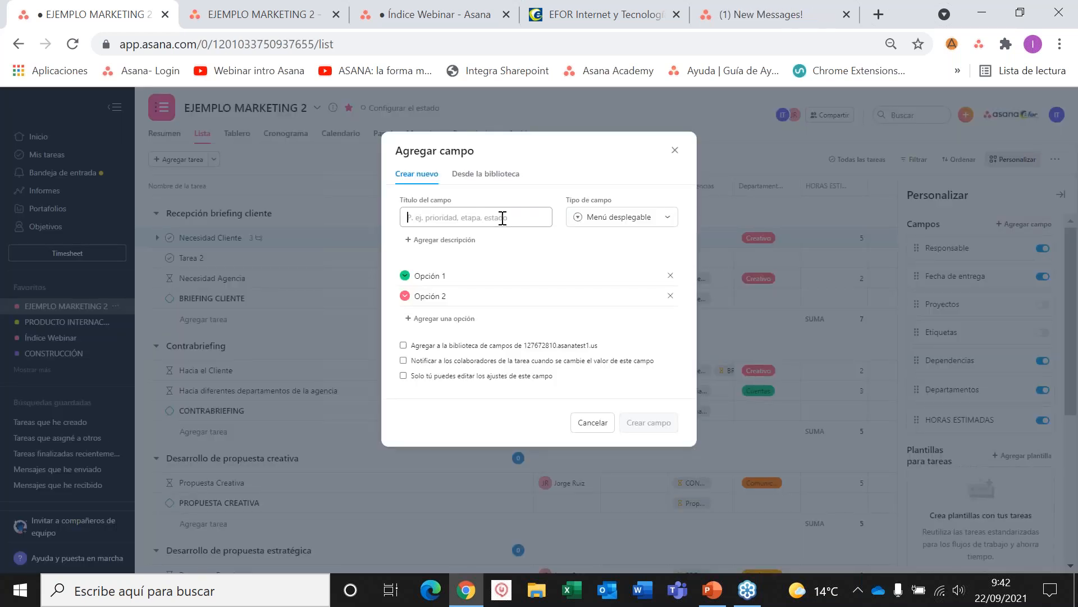
{"action": "type", "text": "p"}
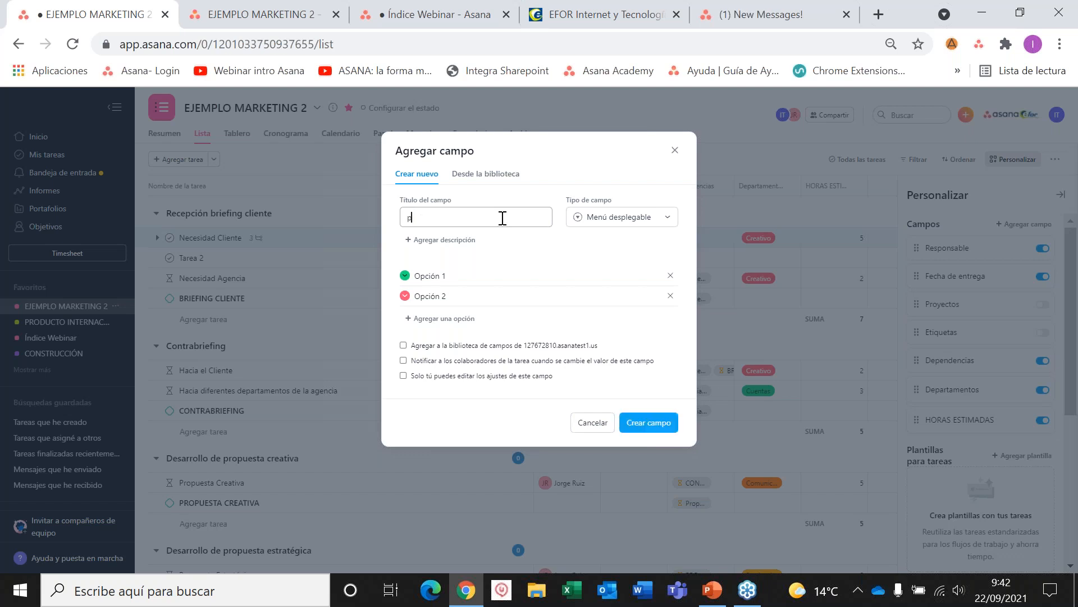
{"action": "type", "text": "RIORI"}
{"action": "key", "text": "BackSpace"}
{"action": "key", "text": "BackSpace"}
{"action": "key", "text": "BackSpace"}
{"action": "type", "text": "Prioridad"}
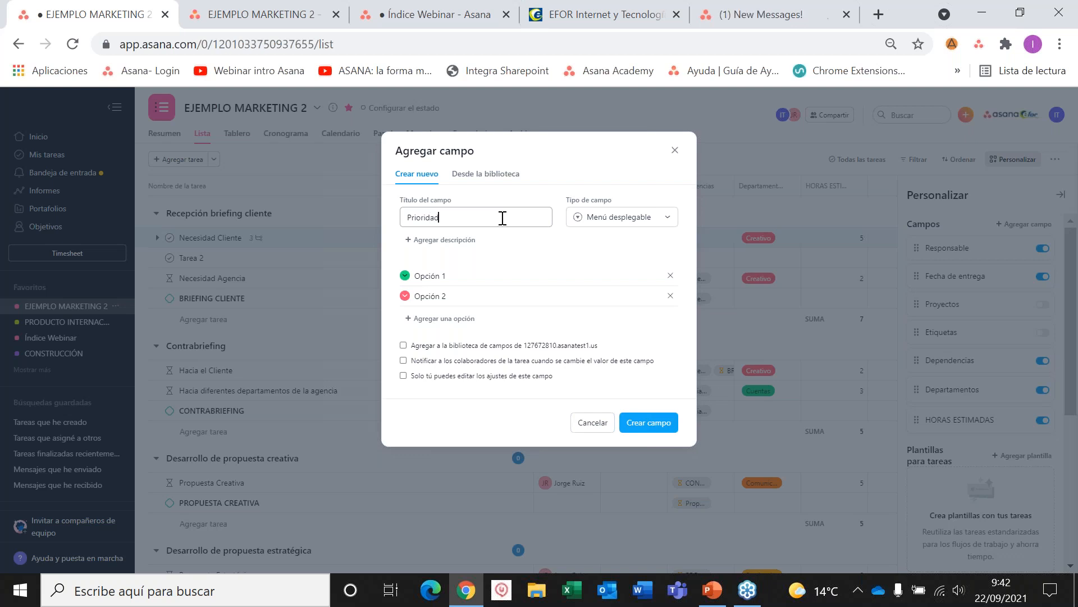
{"action": "left_click", "coordinate": [608, 222]}
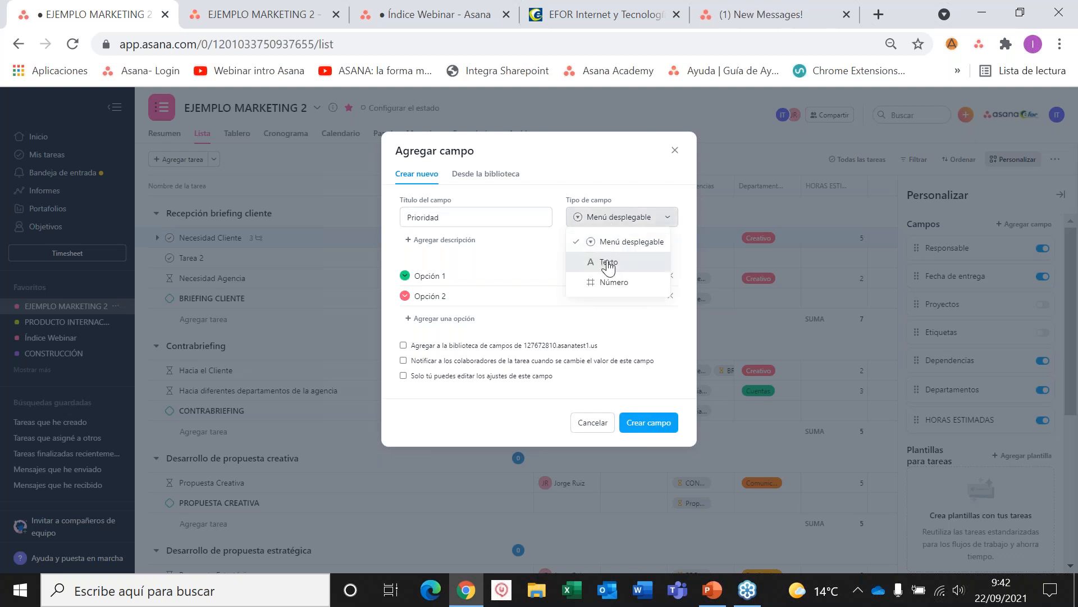
Define the Prioridad field's dropdown options as ALTA, MEDIA and BAJA.
{"action": "left_click", "coordinate": [475, 274]}
{"action": "key", "text": "BackSpace"}
{"action": "key", "text": "BackSpace"}
{"action": "key", "text": "BackSpace"}
{"action": "key", "text": "BackSpace"}
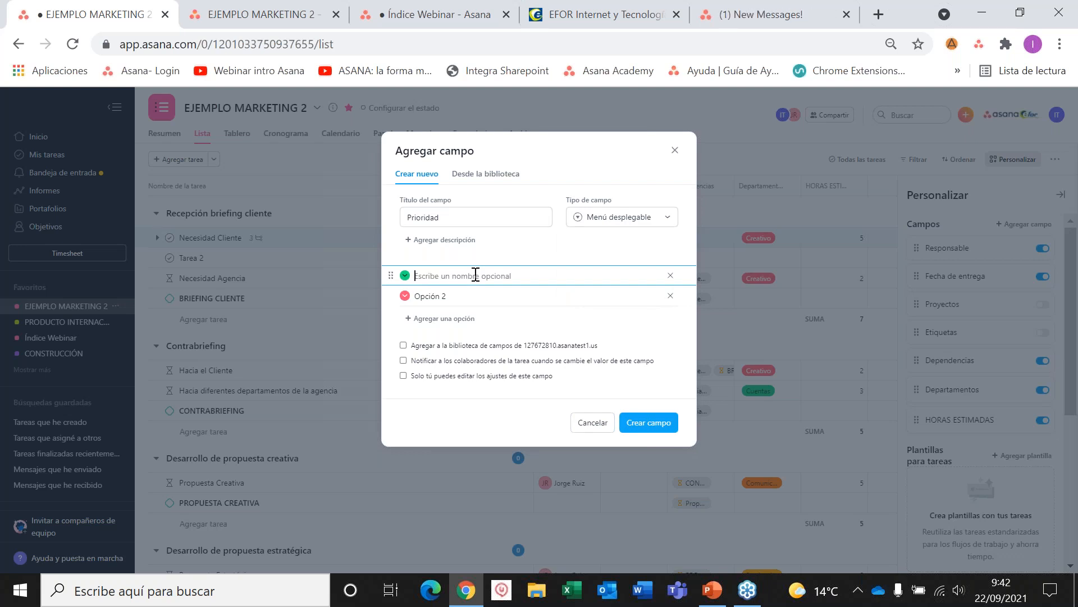
{"action": "type", "text": "AlTA"}
{"action": "left_click_drag", "start_coordinate": [456, 295], "coordinate": [416, 293]}
{"action": "type", "text": "MEDIA"}
{"action": "key", "text": "Return"}
{"action": "type", "text": "BAJA"}
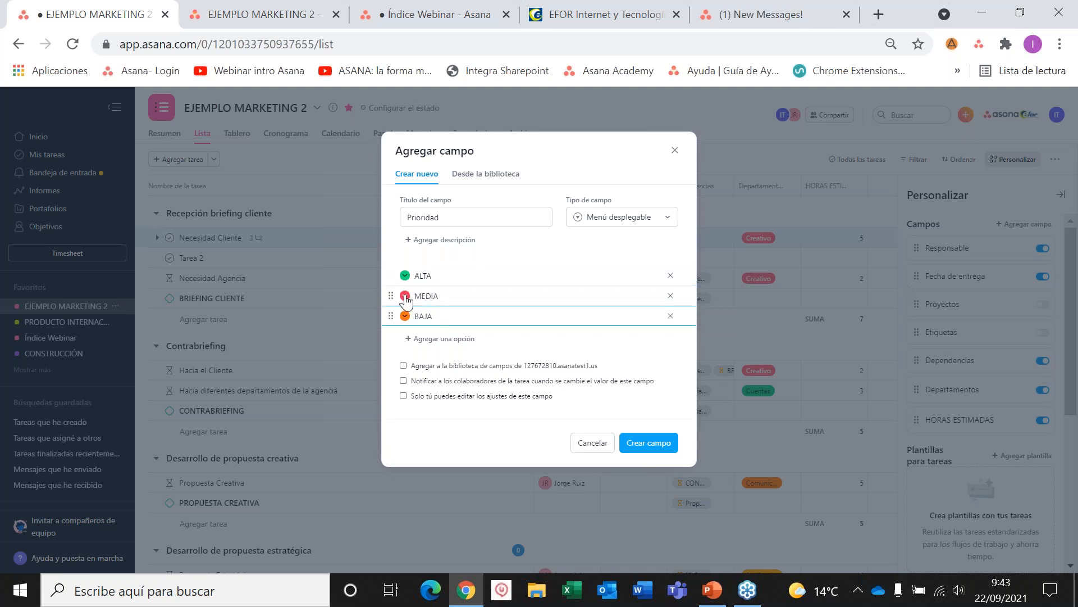
Colour the MEDIA option yellow and create the Prioridad field, including it in the organization's field library.
{"action": "left_click", "coordinate": [404, 295]}
{"action": "left_click", "coordinate": [358, 311]}
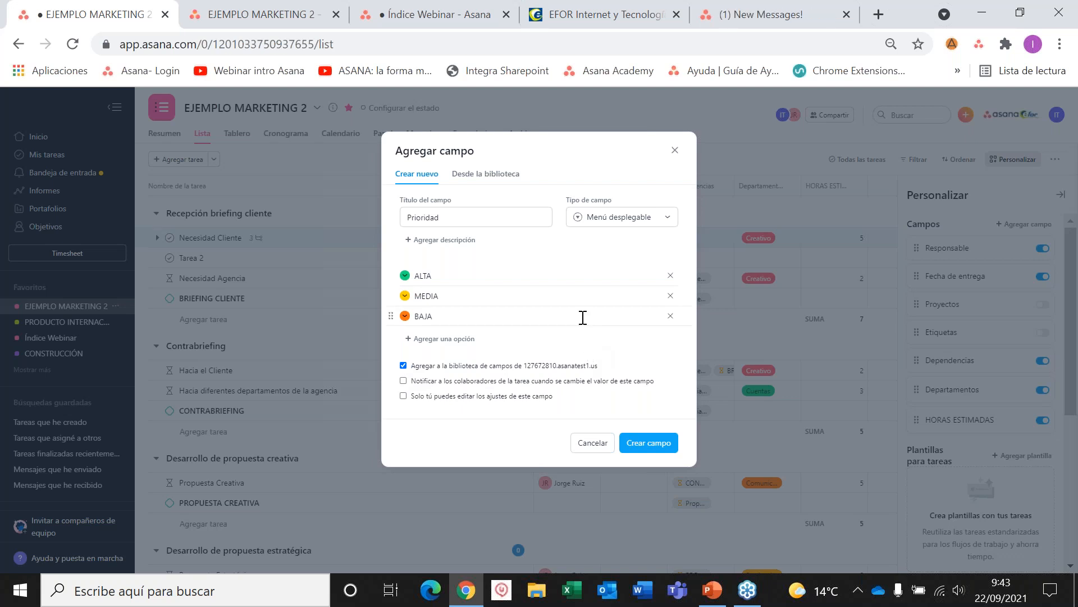
{"action": "left_click", "coordinate": [645, 446]}
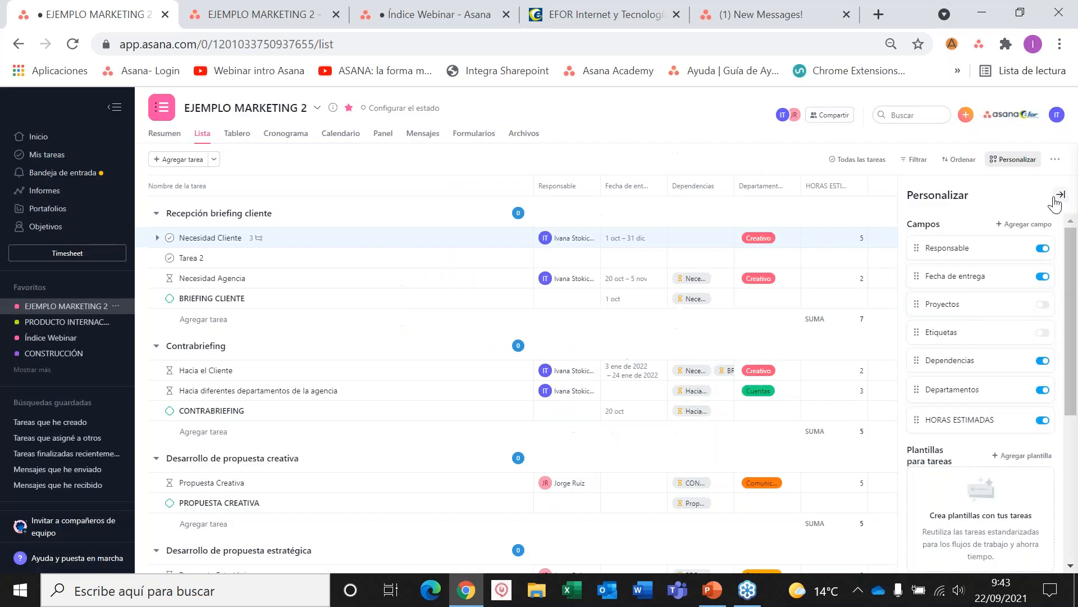
{"action": "left_click", "coordinate": [1060, 195]}
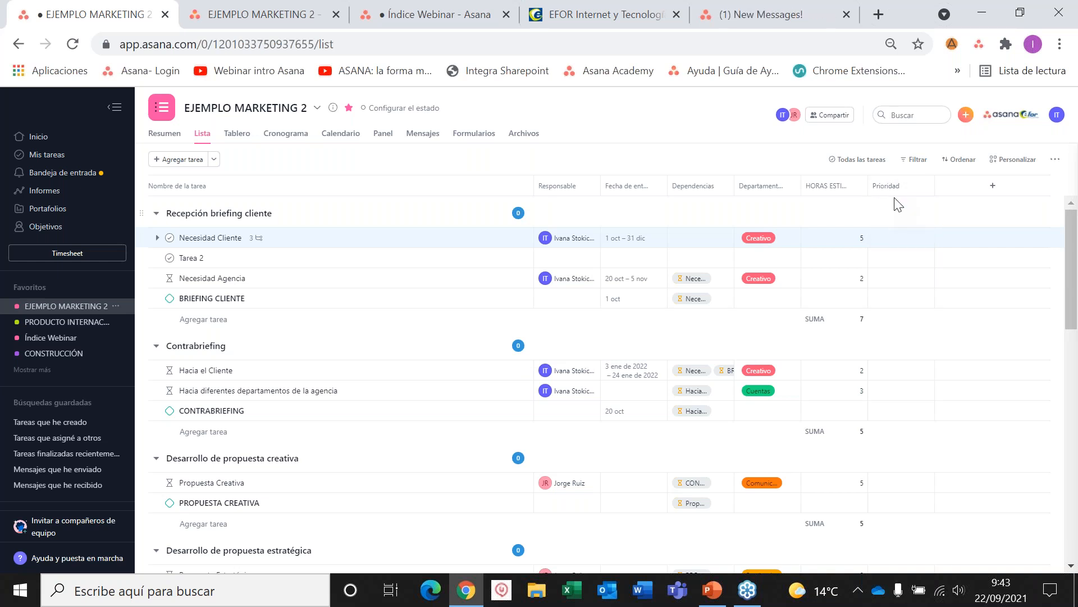
Set the Prioridad of the Necesidad Cliente task to ALTA.
{"action": "left_click", "coordinate": [895, 245]}
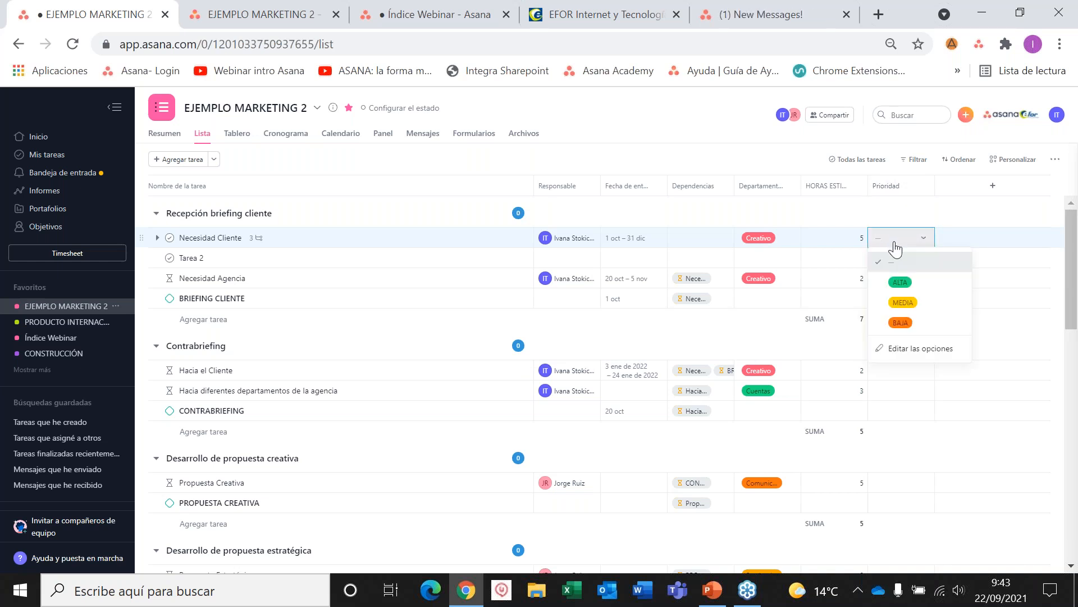
{"action": "left_click", "coordinate": [897, 283]}
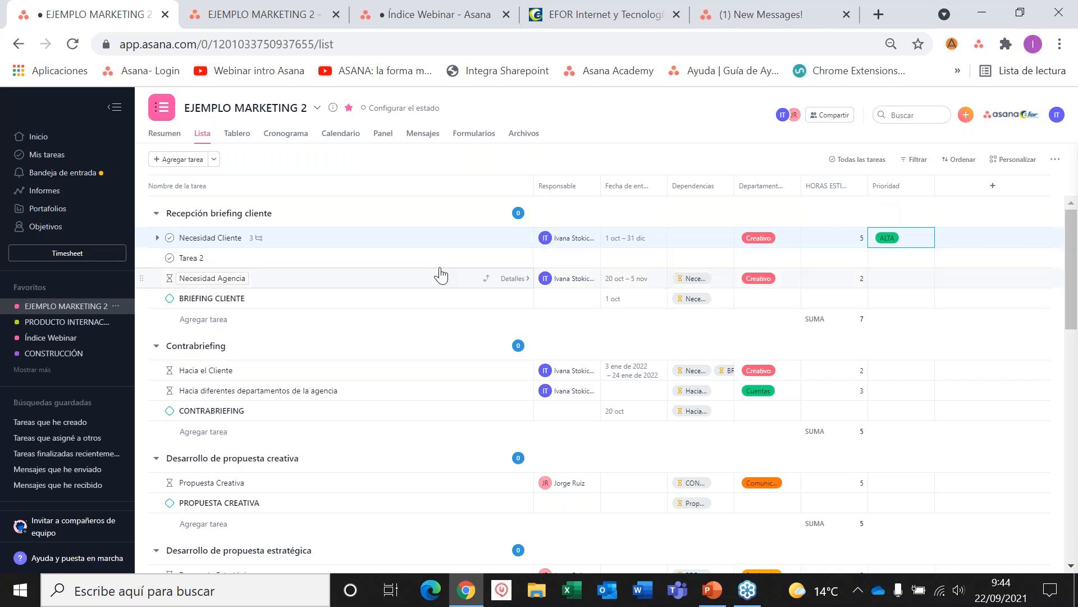
Make the Necesidad Cliente task repeat weekly on Tuesdays and Fridays.
{"action": "left_click", "coordinate": [635, 239]}
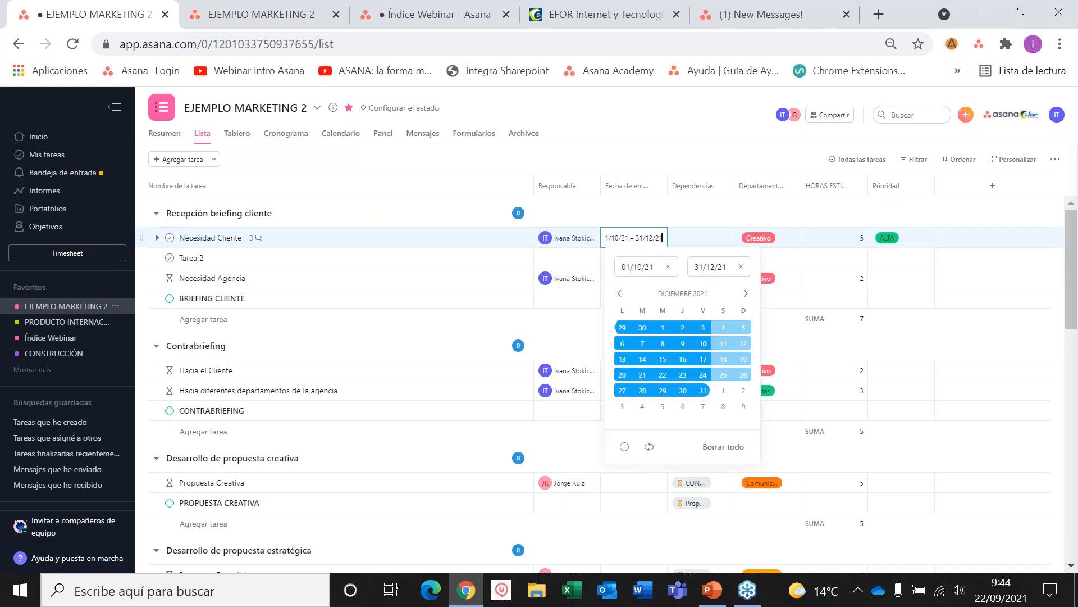
{"action": "left_click", "coordinate": [649, 448]}
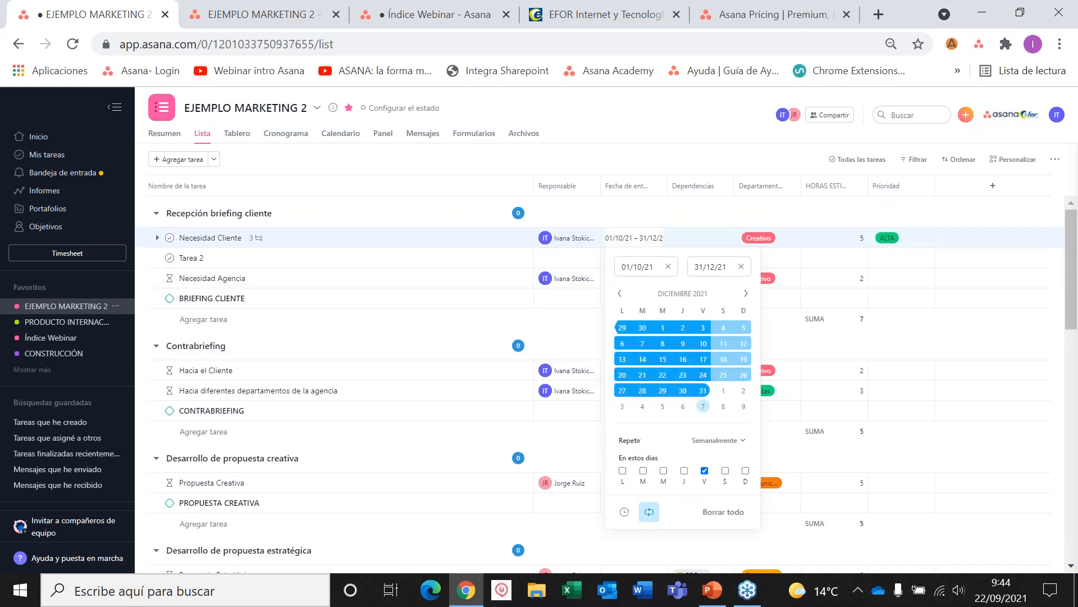
{"action": "left_click", "coordinate": [643, 470]}
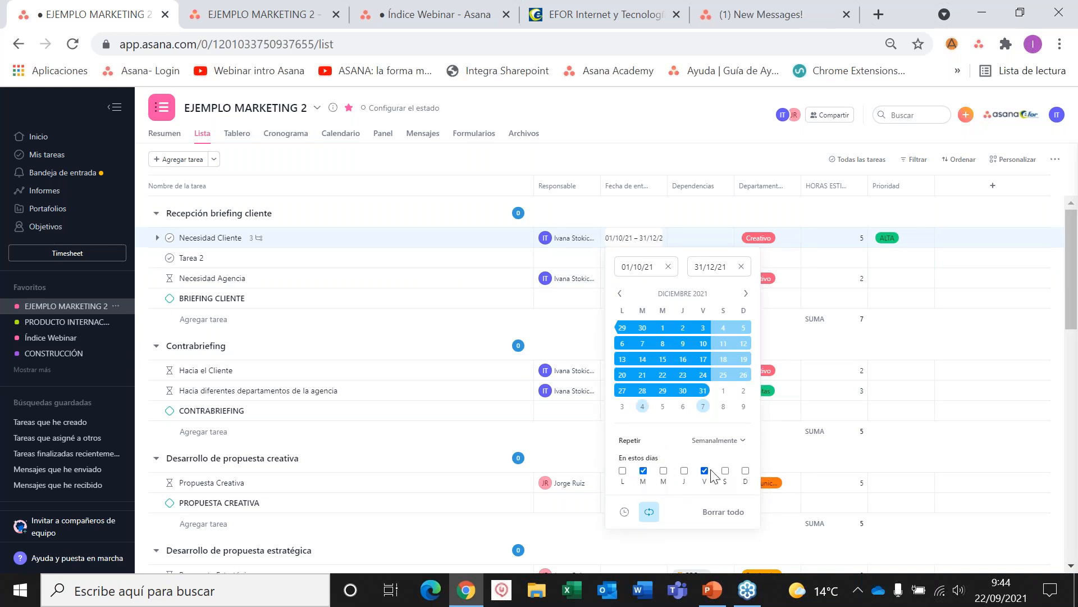
Add a start time and a due time of 10:30 to the Necesidad Cliente task's dates.
{"action": "left_click", "coordinate": [624, 512]}
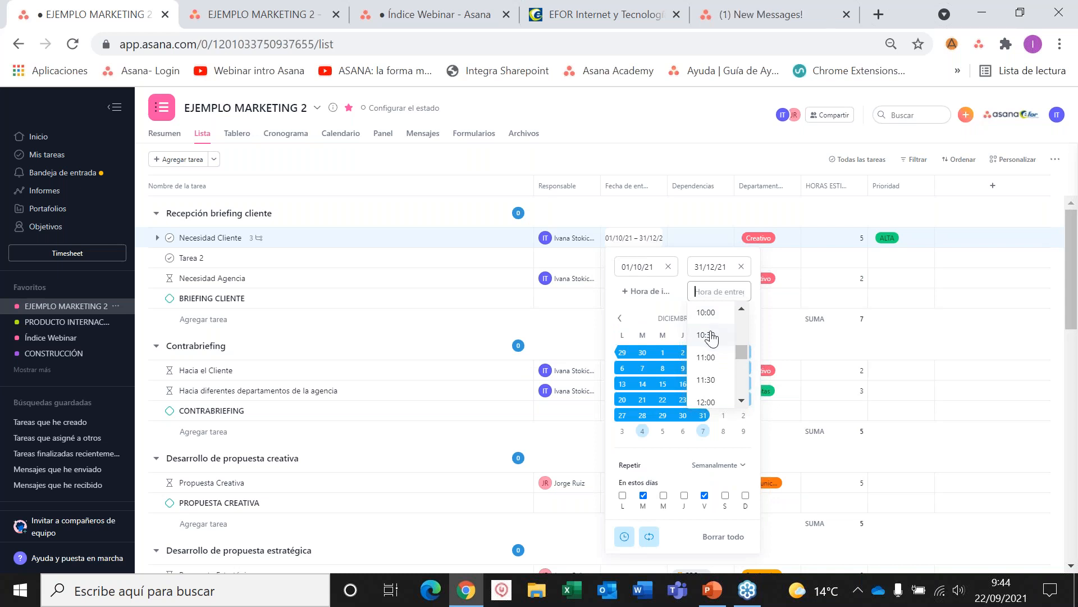
{"action": "left_click", "coordinate": [712, 337]}
{"action": "left_click", "coordinate": [651, 297]}
{"action": "left_click", "coordinate": [644, 343]}
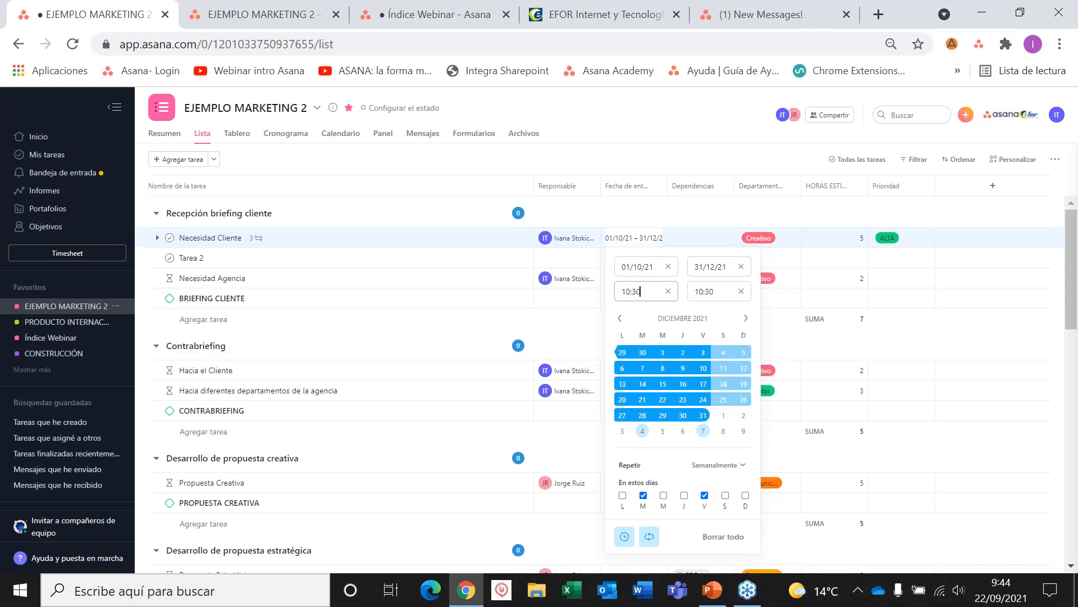
{"action": "left_click", "coordinate": [936, 341]}
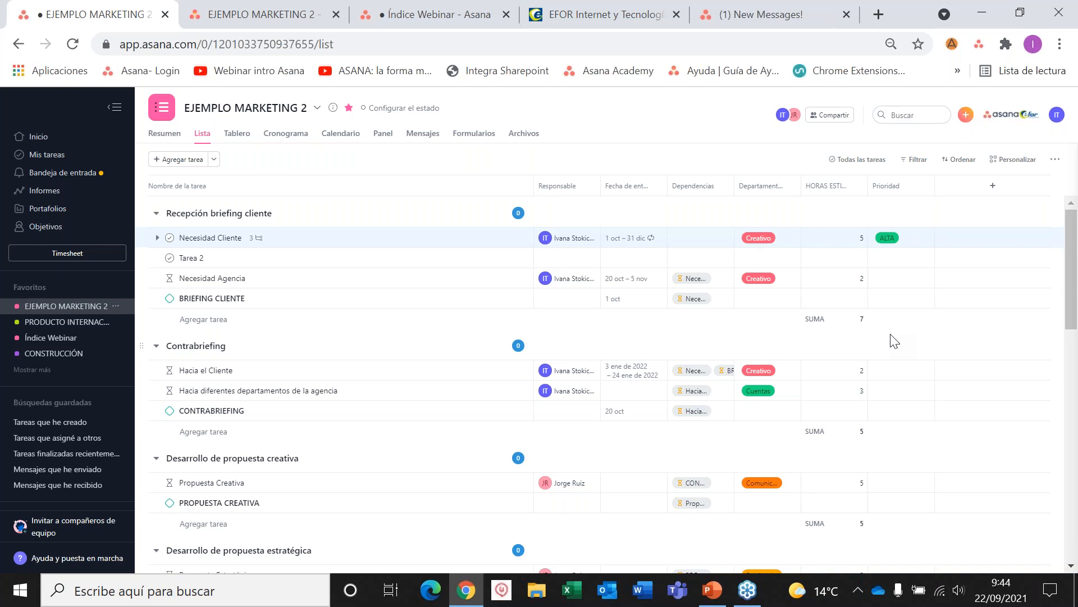
Start a custom project rule triggered when a task is moved to the Contrabriefing section.
{"action": "left_click", "coordinate": [1027, 160]}
{"action": "scroll", "coordinate": [958, 479], "scroll_direction": "down", "scroll_amount": 8}
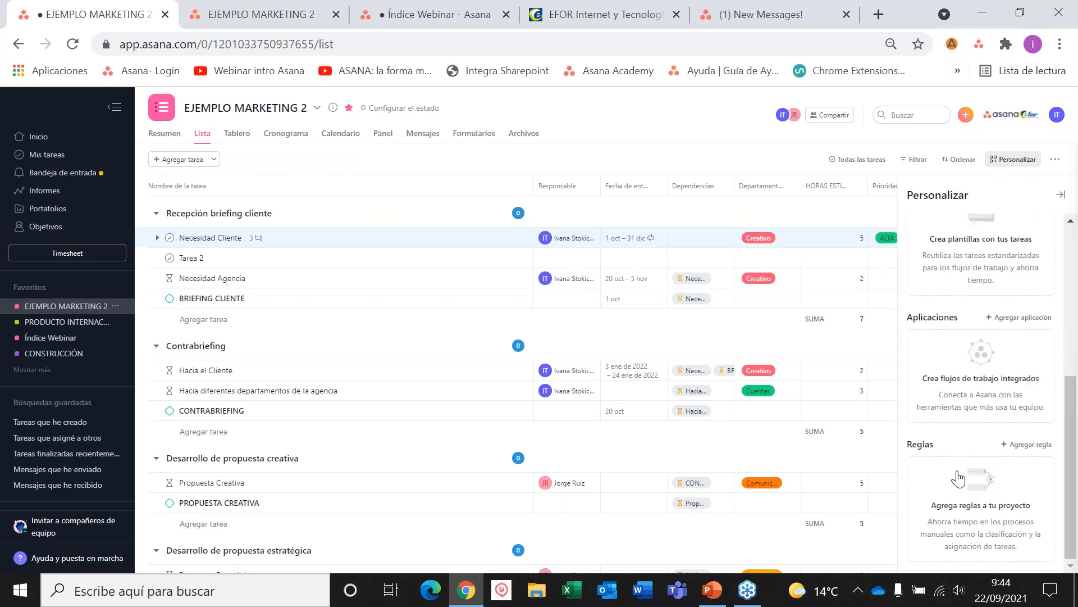
{"action": "left_click", "coordinate": [1027, 444]}
{"action": "left_click", "coordinate": [447, 247]}
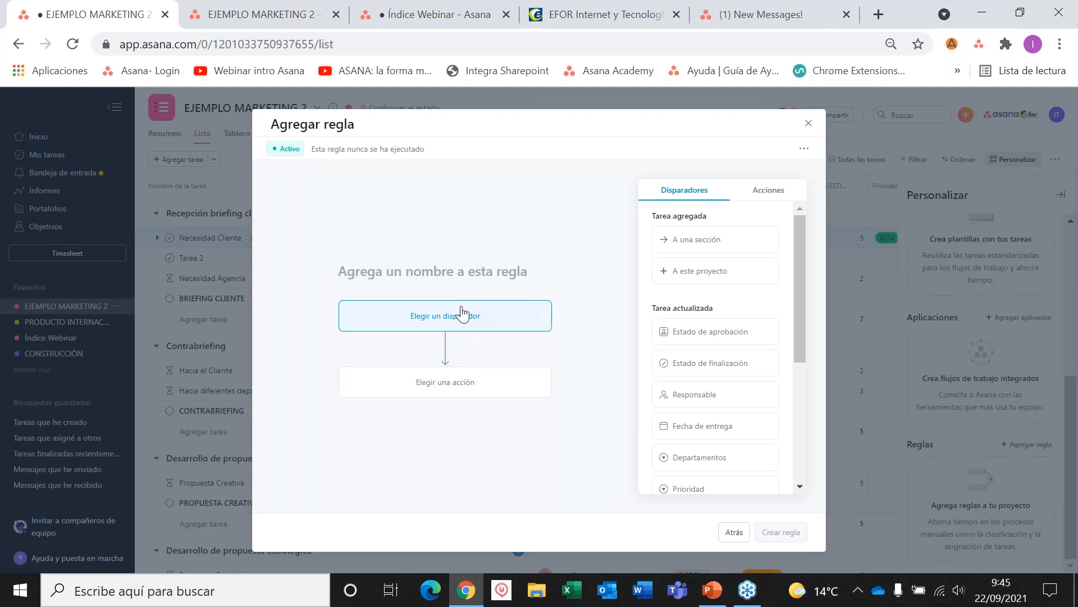
{"action": "left_click", "coordinate": [706, 247]}
{"action": "left_click", "coordinate": [416, 357]}
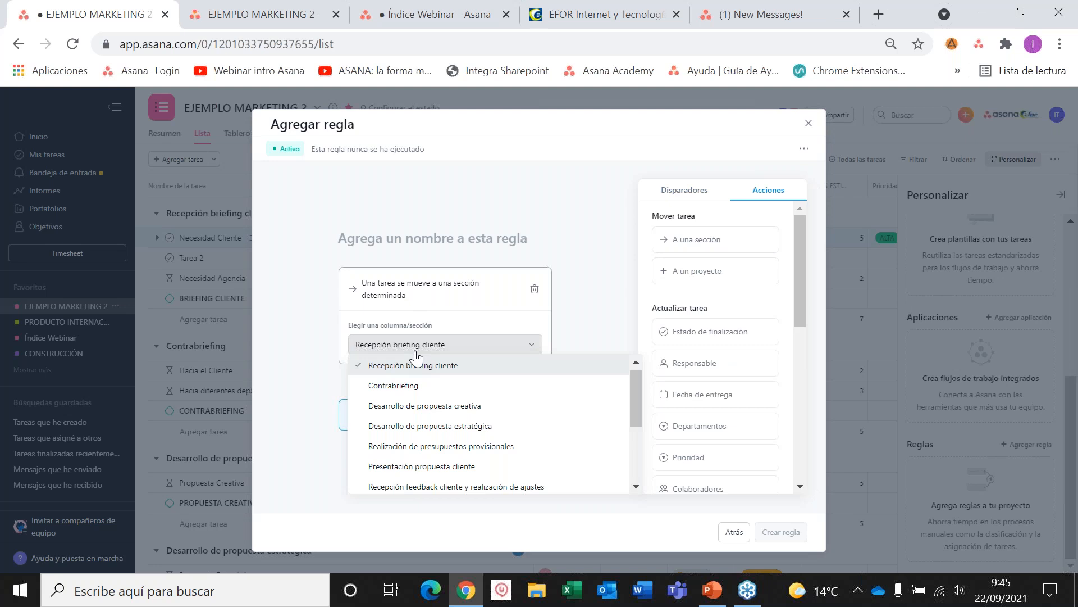
{"action": "left_click", "coordinate": [407, 387]}
{"action": "left_click", "coordinate": [437, 417]}
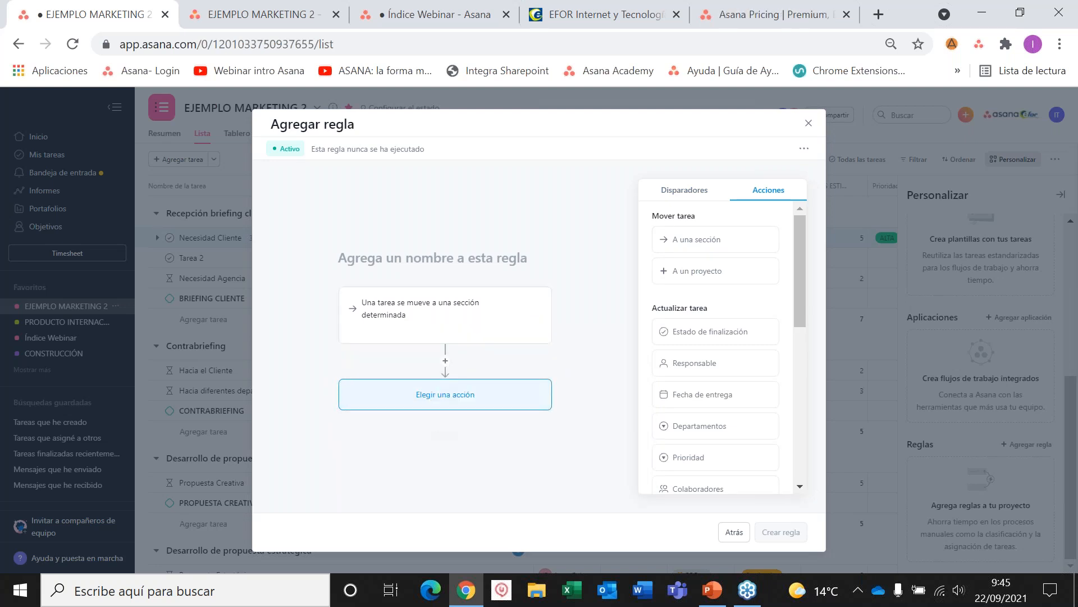
Give the rule actions that set the due date 5 days ahead and complete the task, and create it.
{"action": "left_click", "coordinate": [698, 396]}
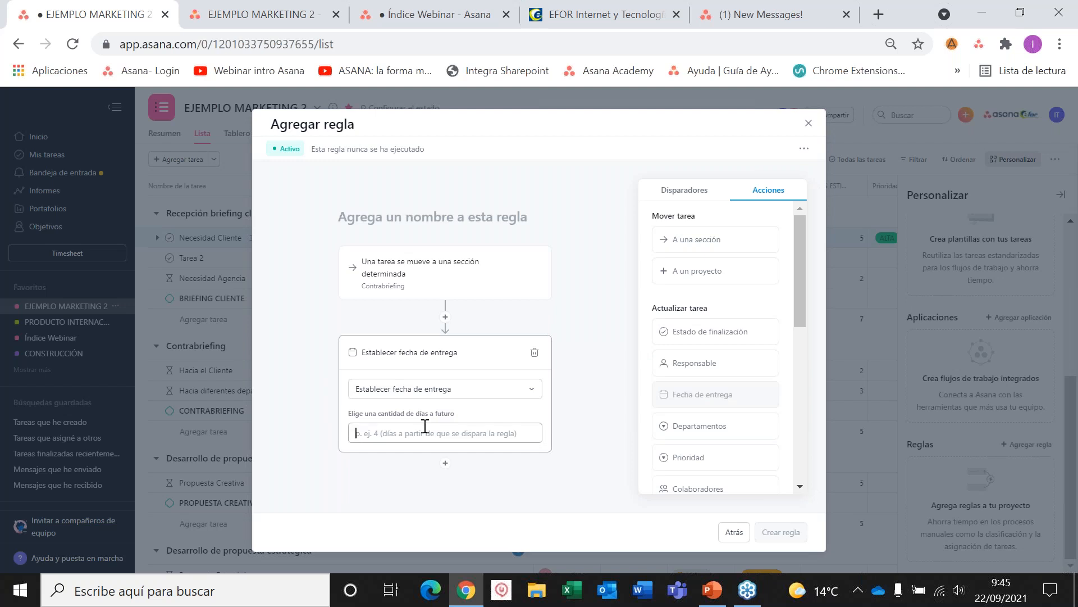
{"action": "type", "text": "5"}
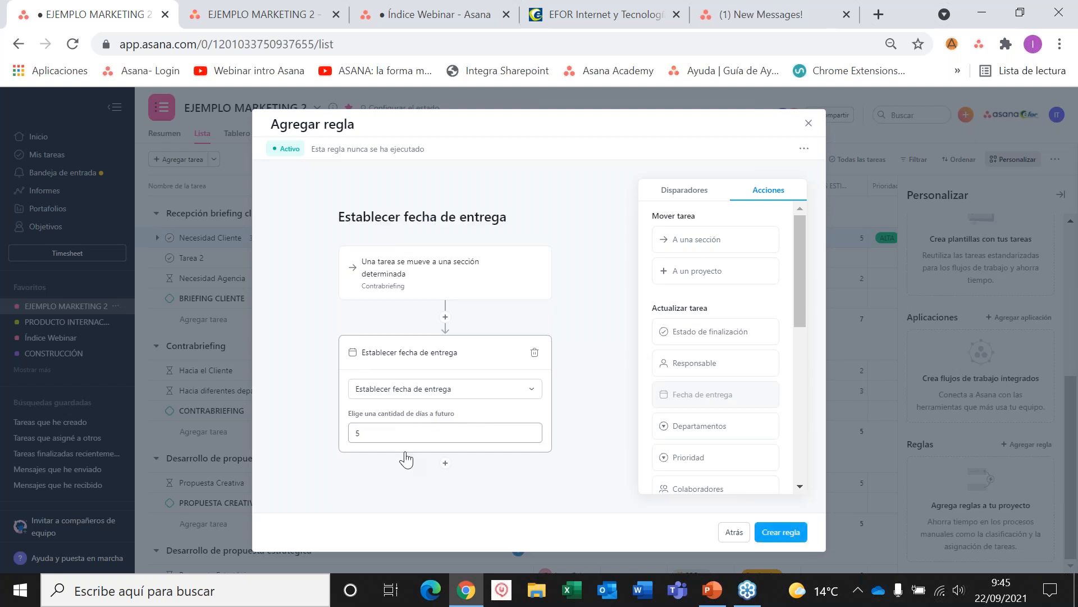
{"action": "scroll", "coordinate": [709, 358], "scroll_direction": "down", "scroll_amount": 3}
{"action": "scroll", "coordinate": [709, 357], "scroll_direction": "up", "scroll_amount": 3}
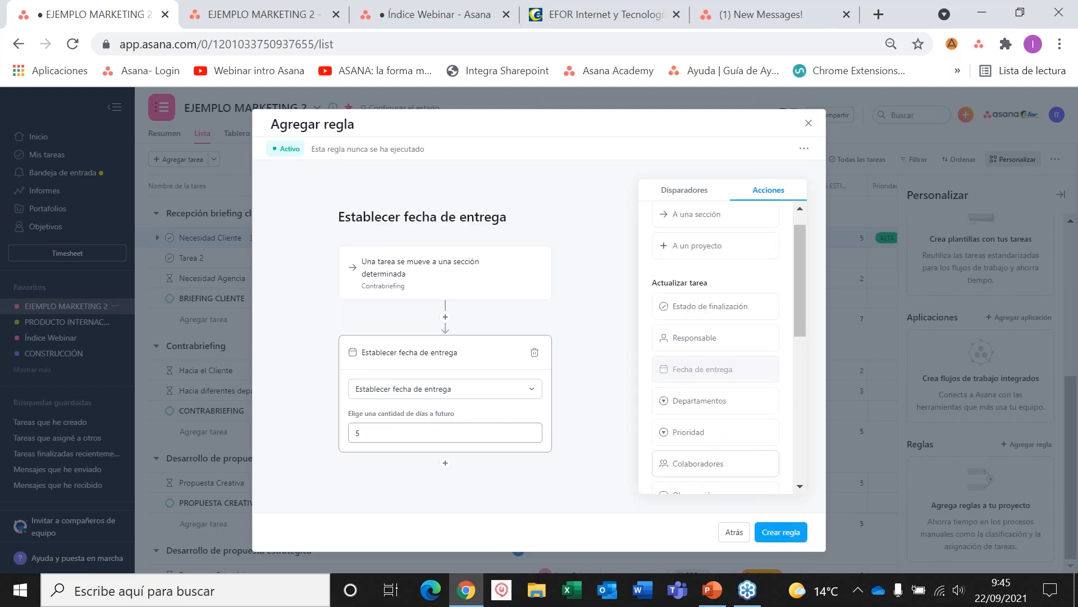
{"action": "left_click", "coordinate": [683, 314]}
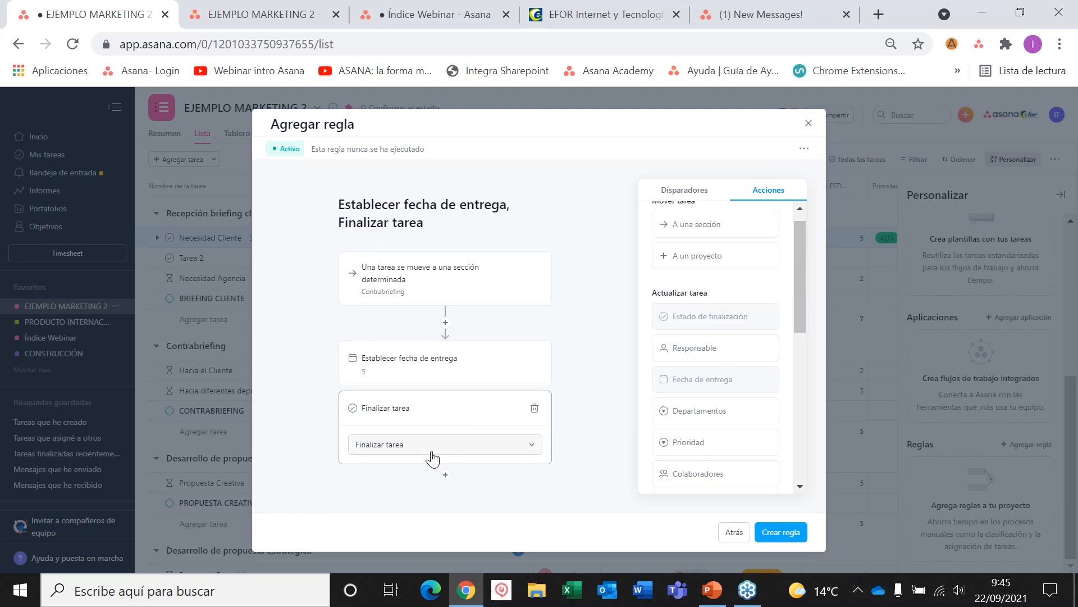
{"action": "left_click", "coordinate": [779, 533]}
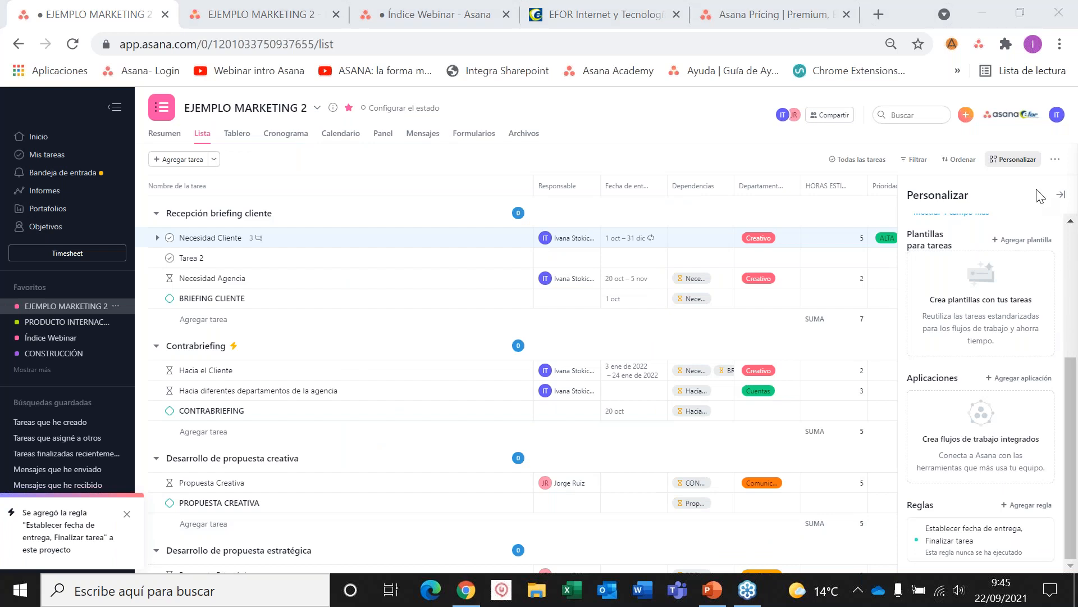
Rename the new rule as Tarea finalizada and save it.
{"action": "left_click", "coordinate": [1041, 540]}
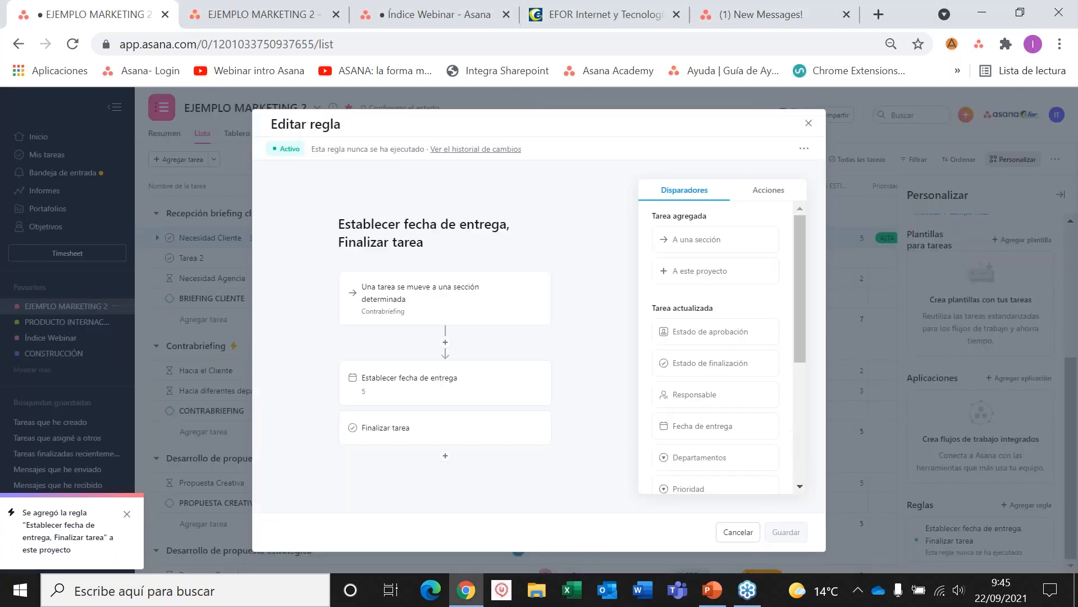
{"action": "left_click_drag", "start_coordinate": [448, 243], "coordinate": [315, 228]}
{"action": "key", "text": "BackSpace"}
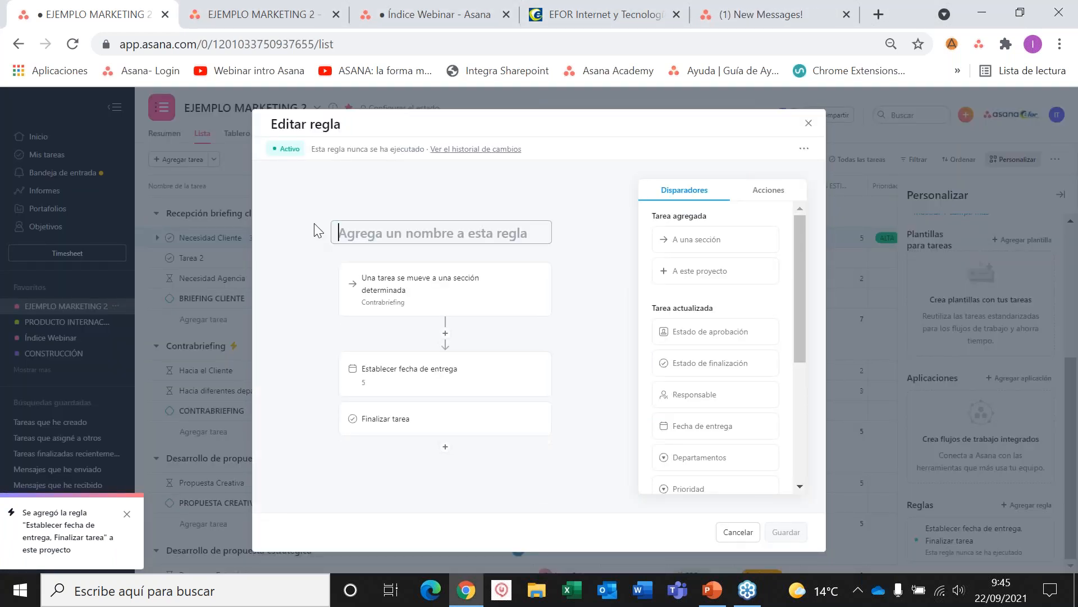
{"action": "type", "text": "tAREA FINALIZ"}
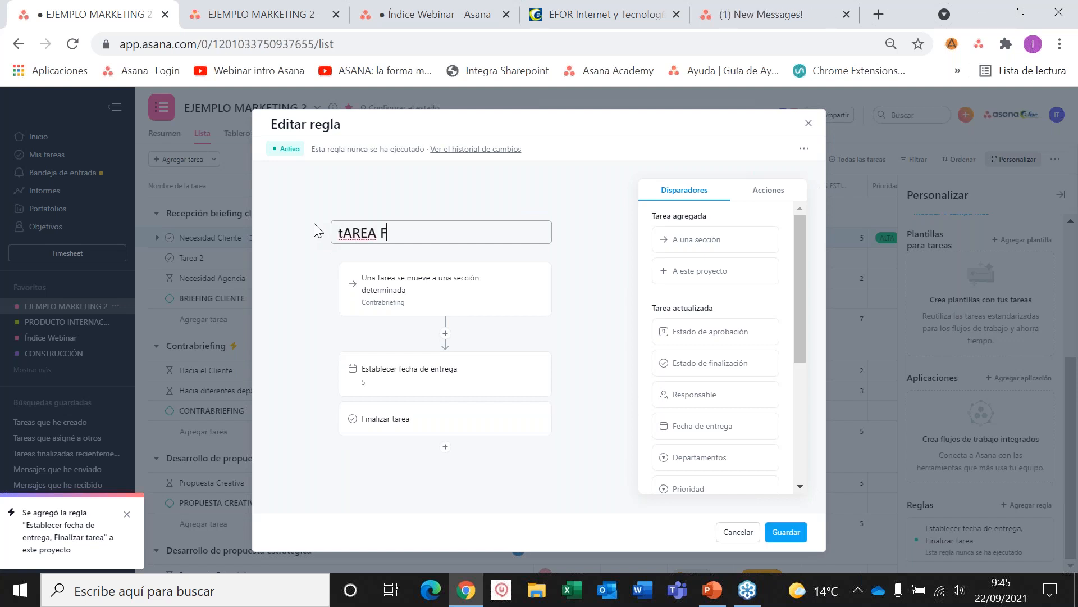
{"action": "key", "text": "BackSpace"}
{"action": "key", "text": "BackSpace"}
{"action": "key", "text": "BackSpace"}
{"action": "key", "text": "BackSpace"}
{"action": "key", "text": "BackSpace"}
{"action": "key", "text": "BackSpace"}
{"action": "key", "text": "BackSpace"}
{"action": "key", "text": "BackSpace"}
{"action": "key", "text": "BackSpace"}
{"action": "key", "text": "BackSpace"}
{"action": "key", "text": "BackSpace"}
{"action": "key", "text": "BackSpace"}
{"action": "key", "text": "BackSpace"}
{"action": "type", "text": "Tarea finalazada"}
{"action": "key", "text": "BackSpace"}
{"action": "key", "text": "BackSpace"}
{"action": "key", "text": "BackSpace"}
{"action": "key", "text": "BackSpace"}
{"action": "key", "text": "BackSpace"}
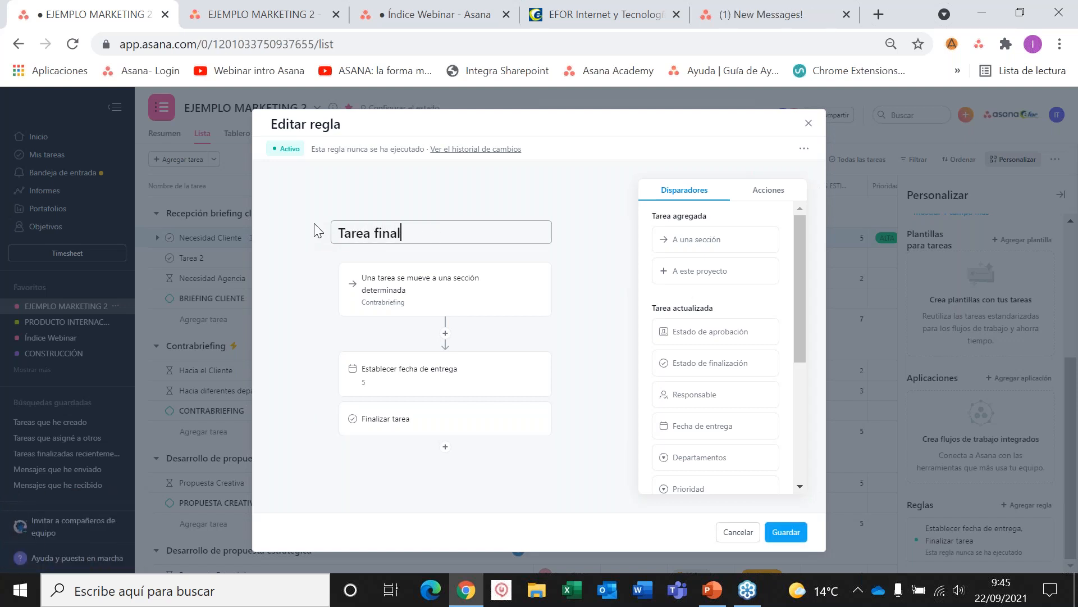
{"action": "type", "text": "izada"}
{"action": "left_click", "coordinate": [796, 538]}
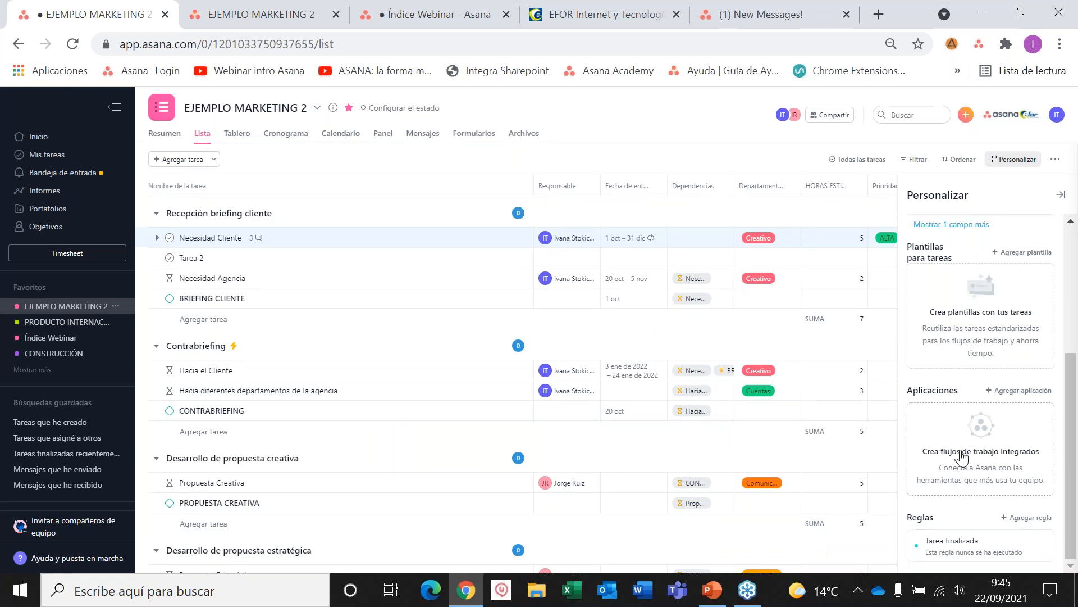
Review the Tarea finalizada rule's trigger and actions, and leave the project customization without changes.
{"action": "left_click", "coordinate": [1036, 547]}
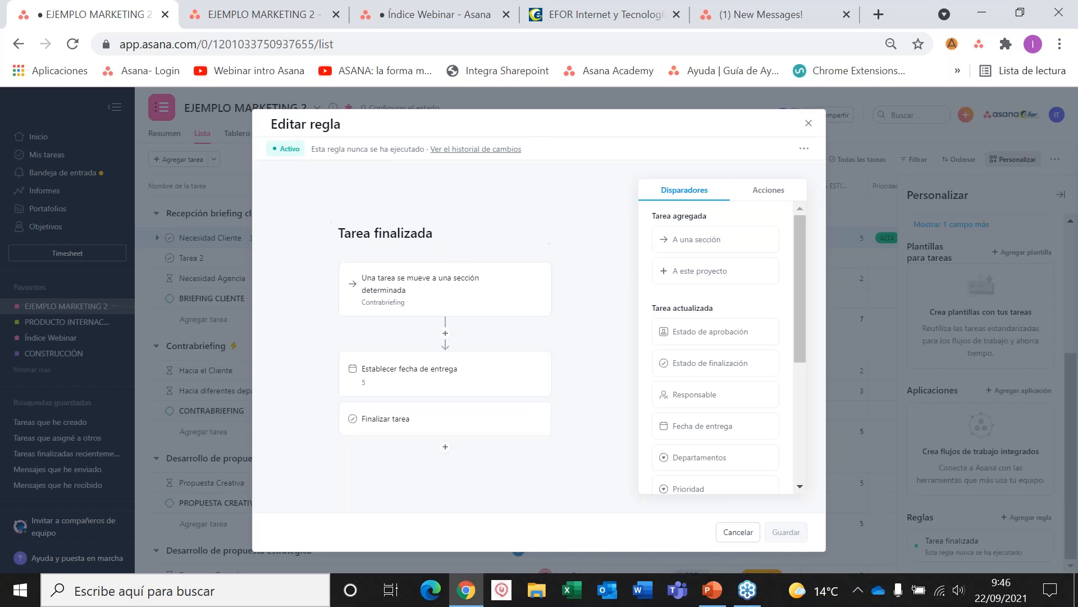
{"action": "left_click", "coordinate": [809, 123]}
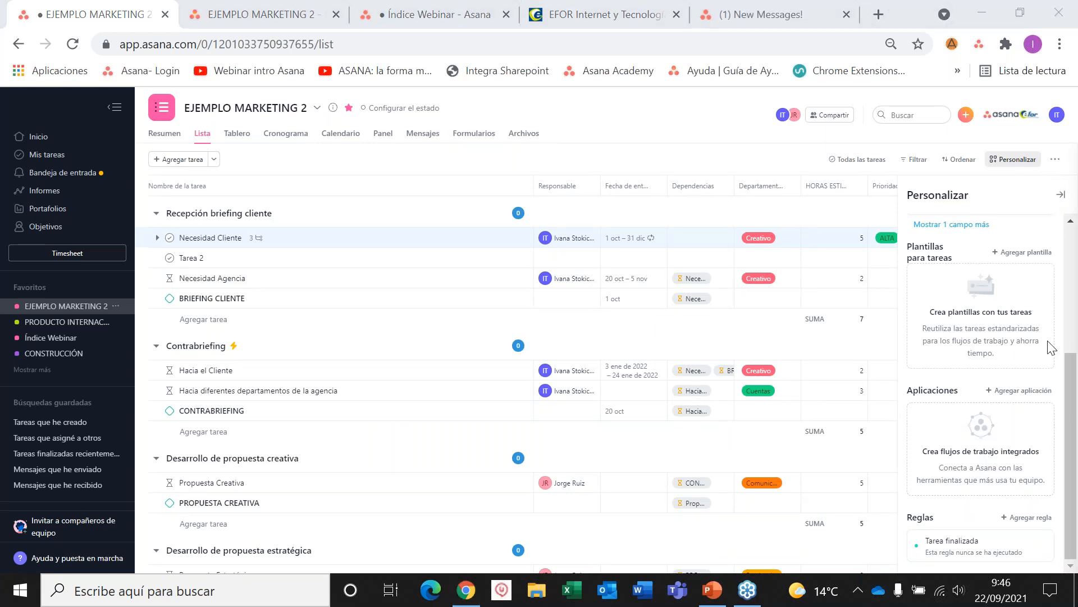
{"action": "left_click", "coordinate": [1061, 195]}
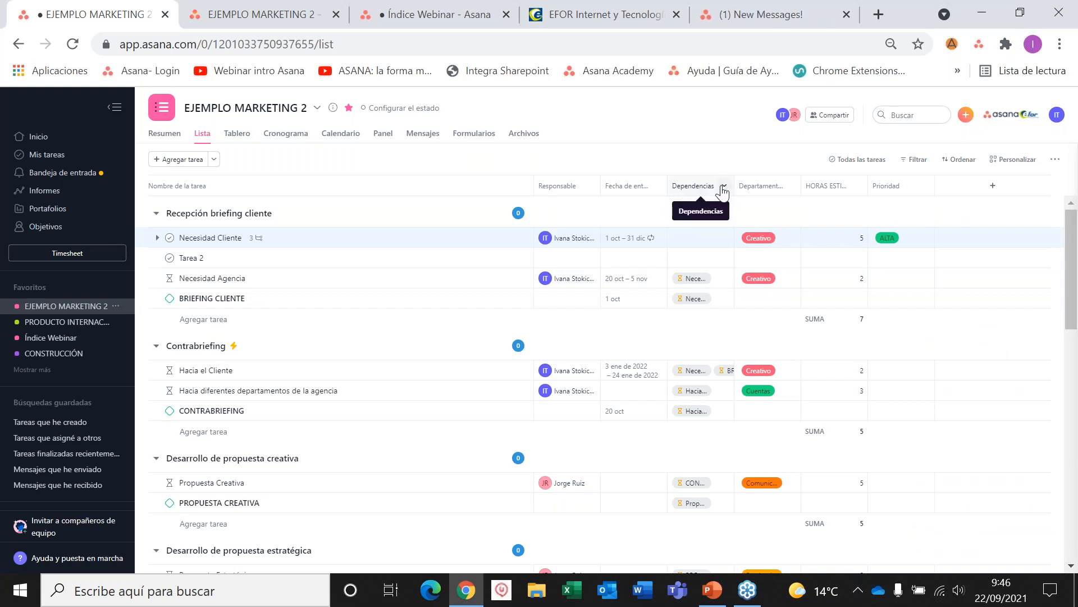
Widen the Dependencias column in the task list to make the tasks' dependencies easier to read.
{"action": "left_click_drag", "start_coordinate": [722, 187], "coordinate": [837, 187]}
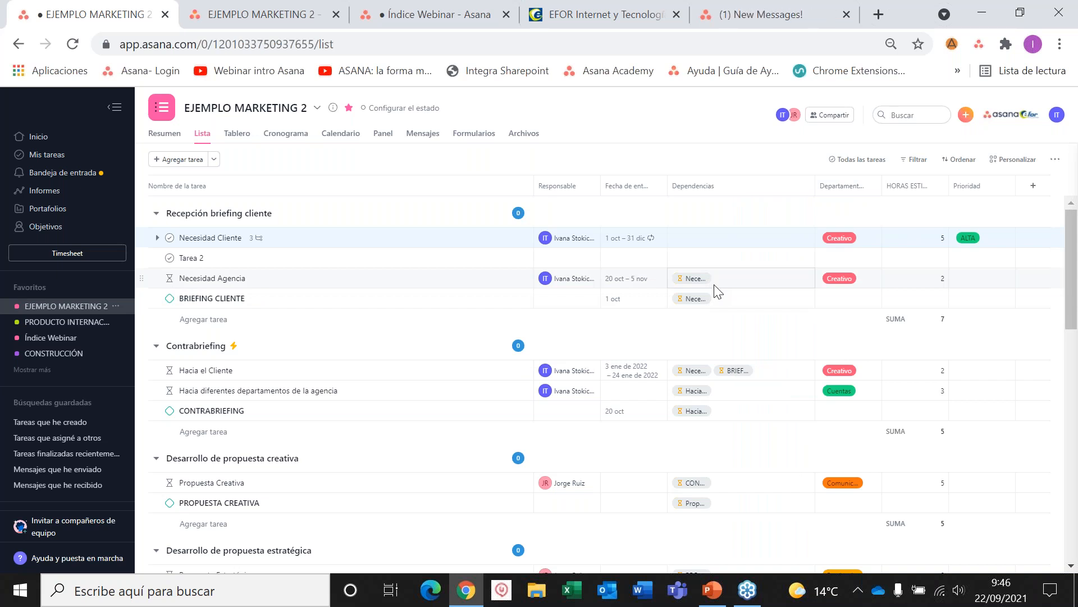
{"action": "mouse_move", "coordinate": [748, 281]}
{"action": "mouse_move", "coordinate": [699, 279]}
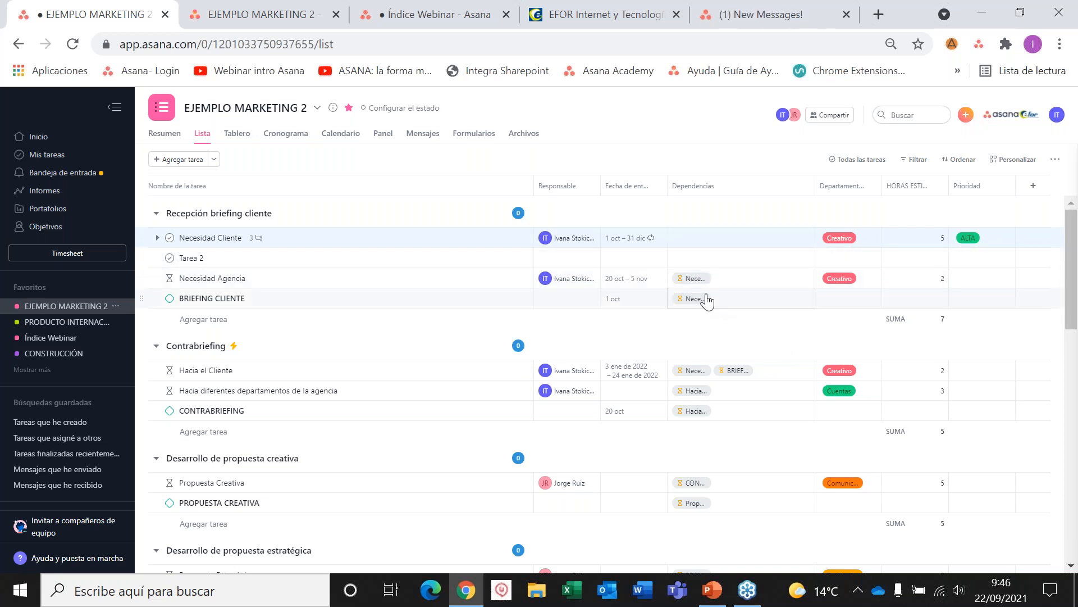
{"action": "mouse_move", "coordinate": [709, 302]}
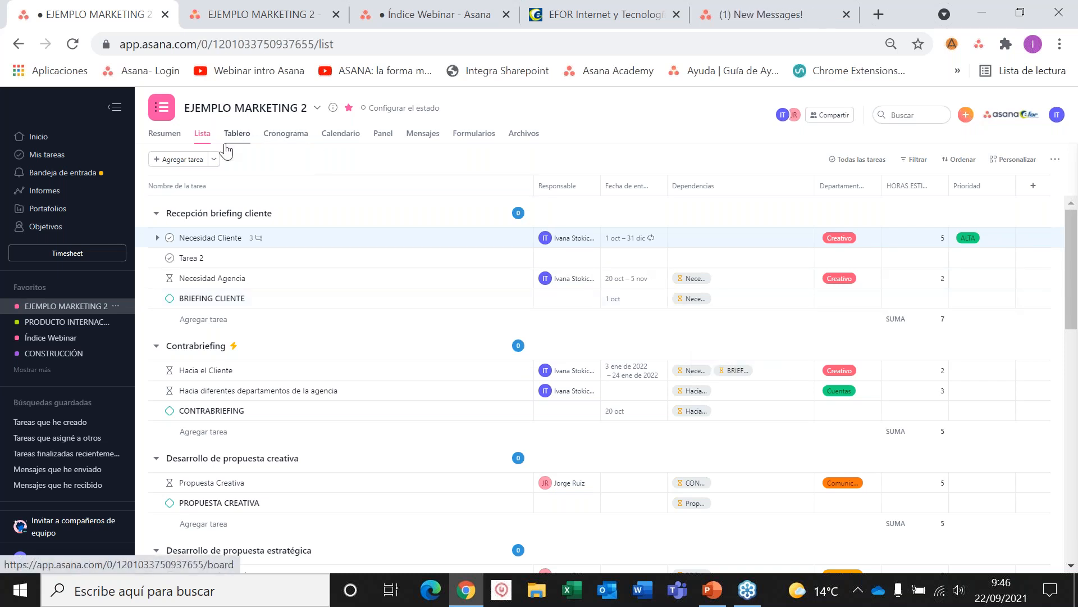
Examine which tasks block Necesidad Agencia and which it blocks, in its dependencies and task details.
{"action": "left_click", "coordinate": [726, 280]}
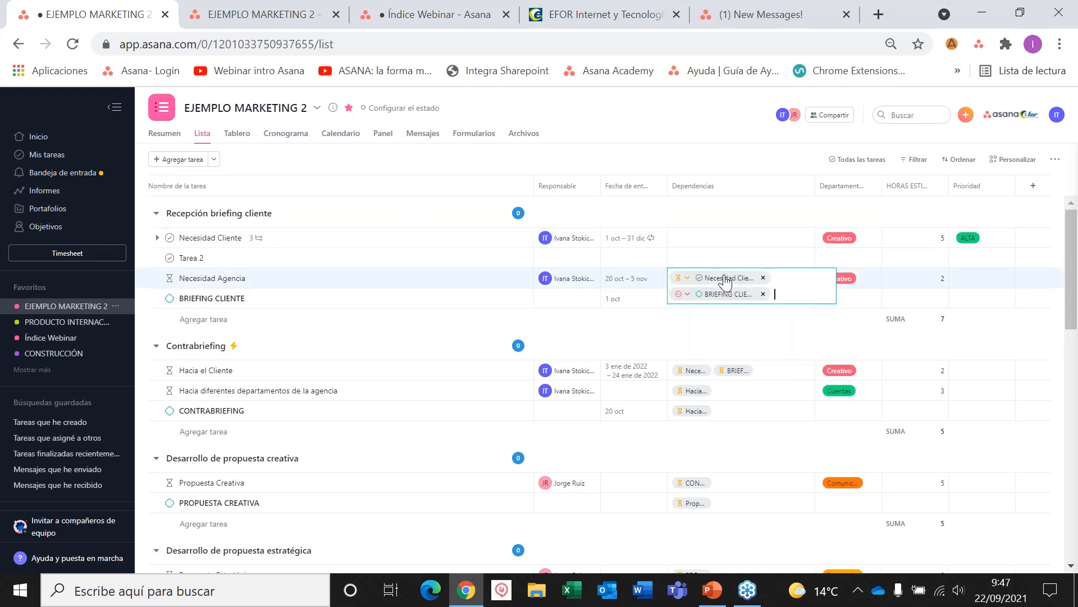
{"action": "left_click", "coordinate": [404, 280]}
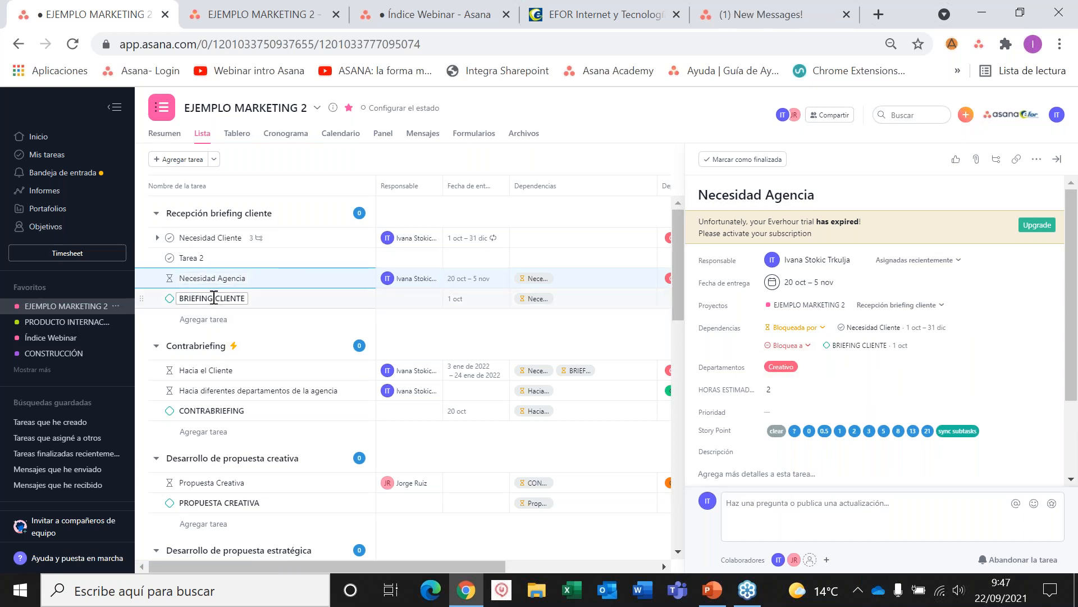
{"action": "left_click", "coordinate": [1056, 159]}
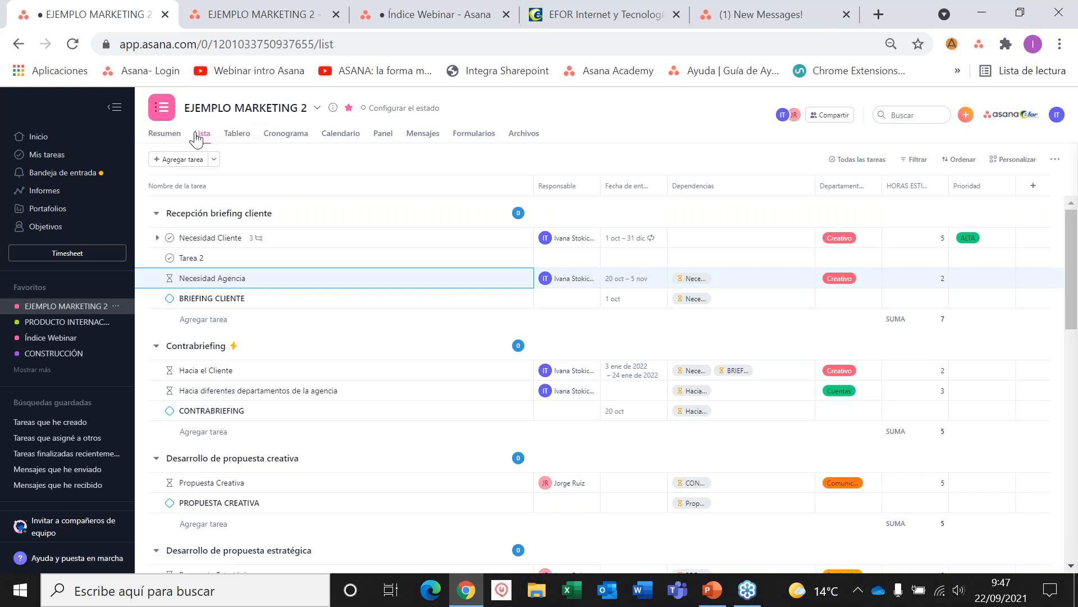
View the project as a board, a timeline and a calendar to compare how its tasks are laid out.
{"action": "left_click", "coordinate": [235, 141]}
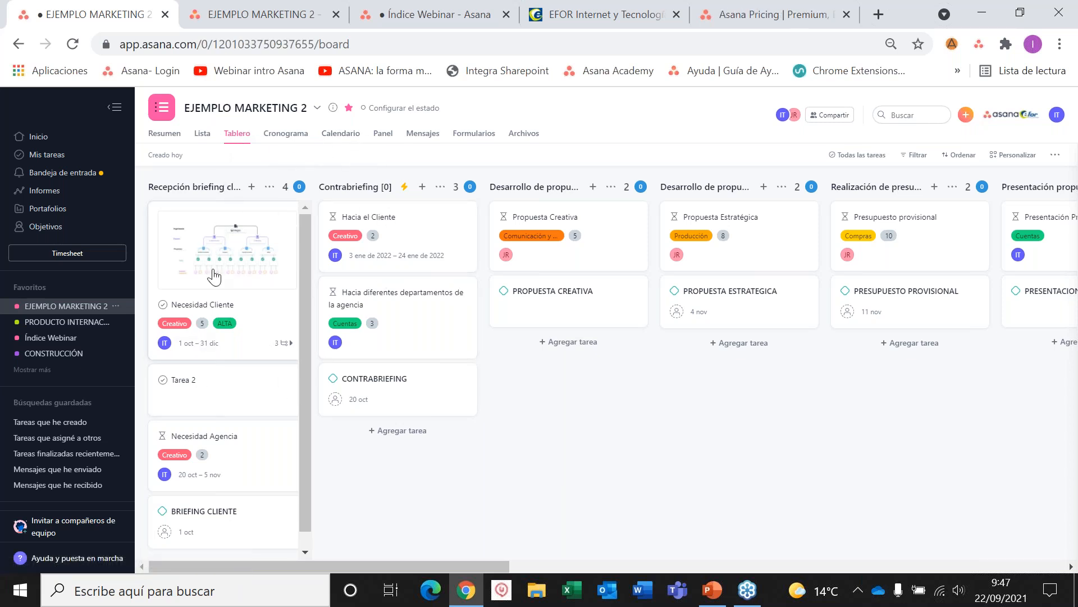
{"action": "left_click", "coordinate": [271, 137]}
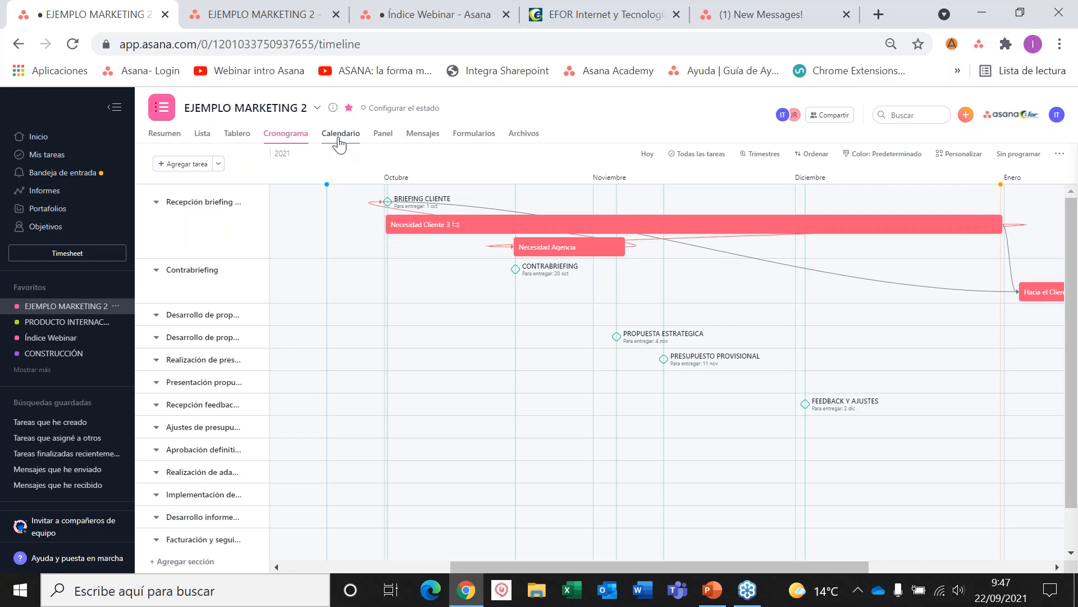
{"action": "left_click", "coordinate": [338, 141]}
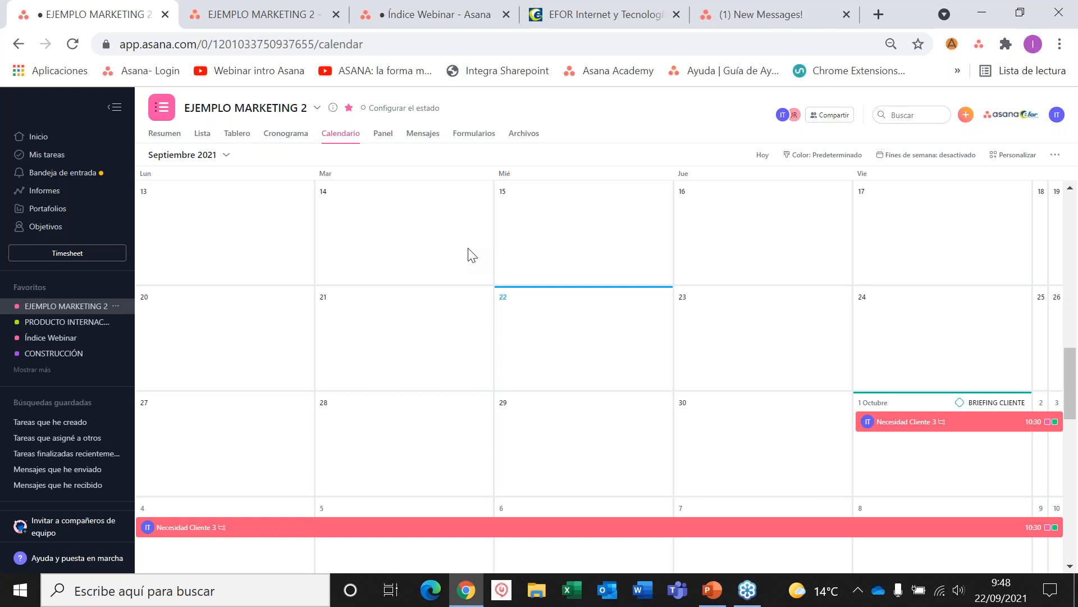
Review the project dashboard's charts of tasks by section, assignee and completion status.
{"action": "left_click", "coordinate": [387, 140]}
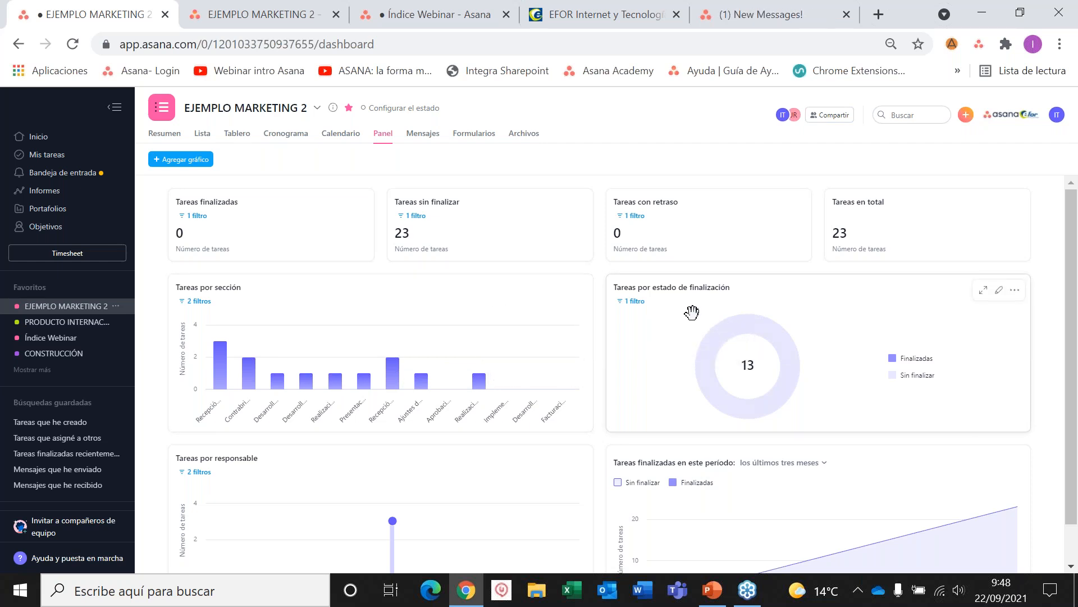
{"action": "scroll", "coordinate": [681, 347], "scroll_direction": "down", "scroll_amount": 1}
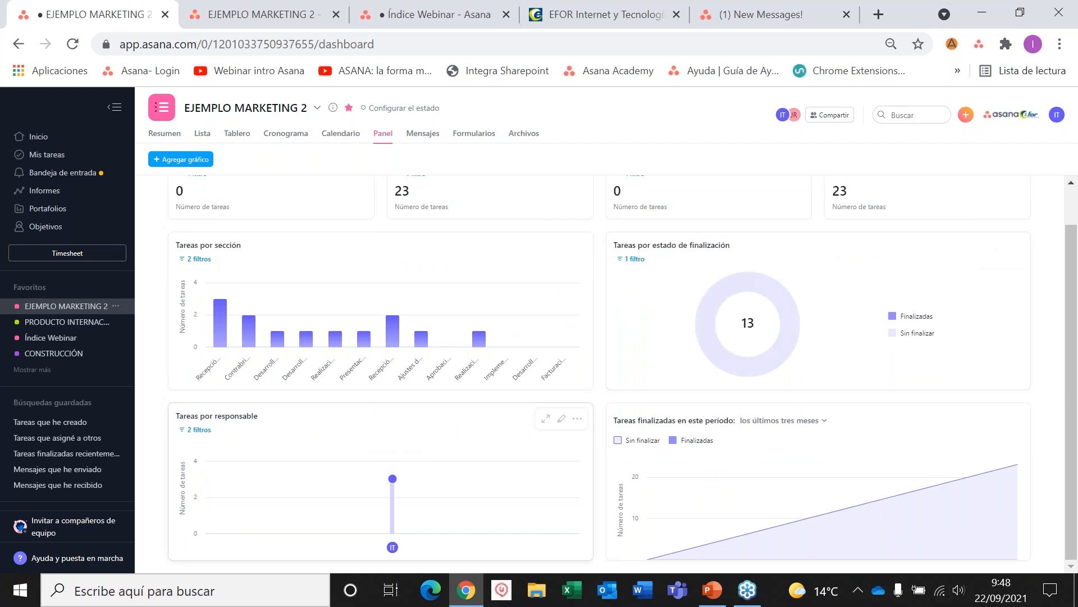
{"action": "scroll", "coordinate": [580, 364], "scroll_direction": "up", "scroll_amount": 1}
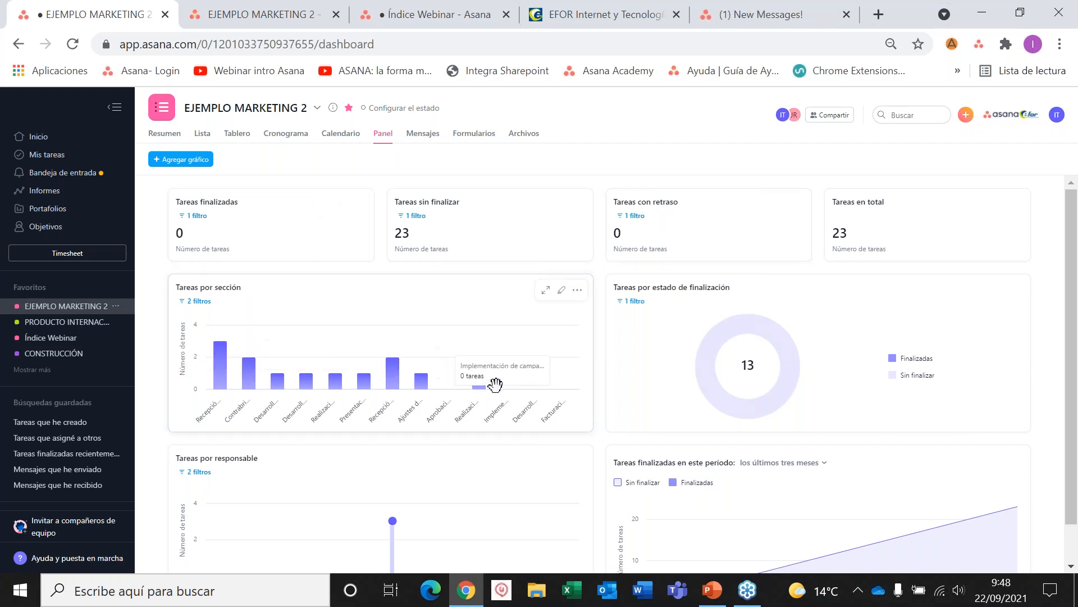
Look over the remaining dashboard charts, including tasks by assignee and tasks completed over the last three months.
{"action": "scroll", "coordinate": [741, 342], "scroll_direction": "down", "scroll_amount": 1}
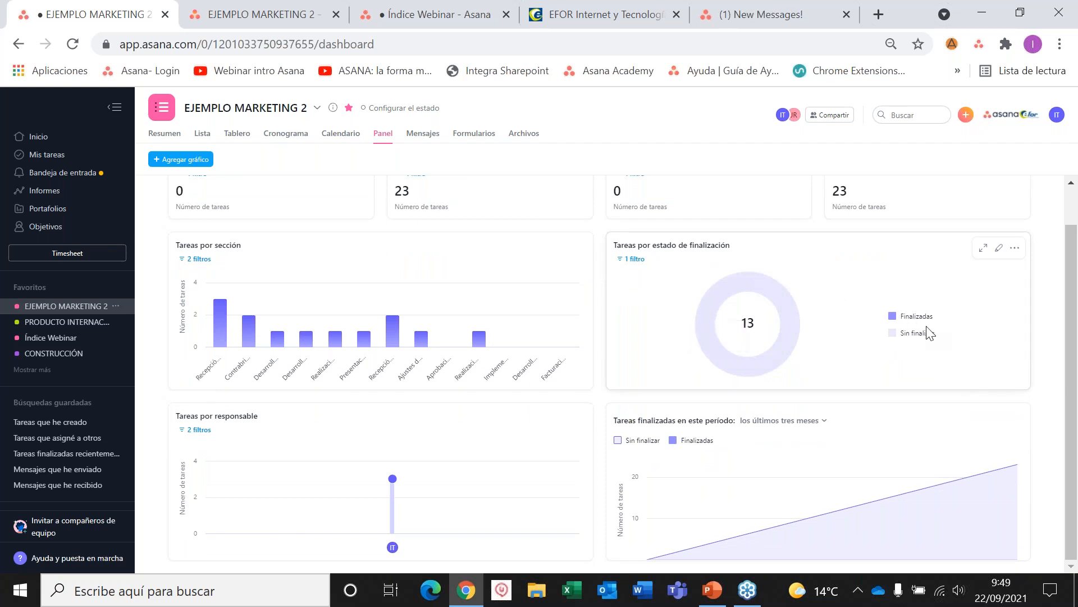
{"action": "mouse_move", "coordinate": [357, 504]}
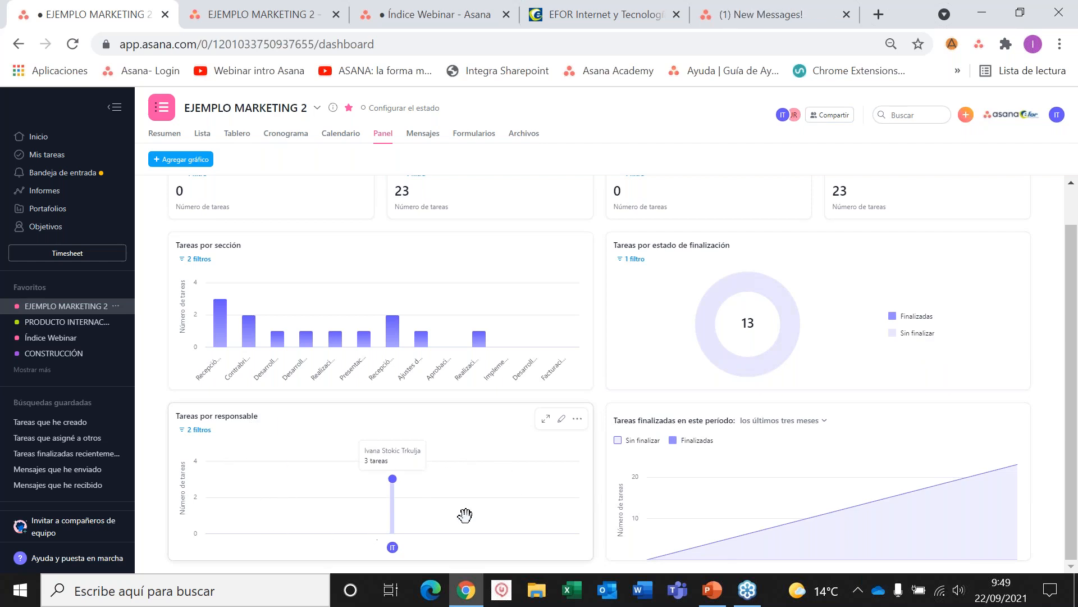
{"action": "scroll", "coordinate": [681, 325], "scroll_direction": "up", "scroll_amount": 1}
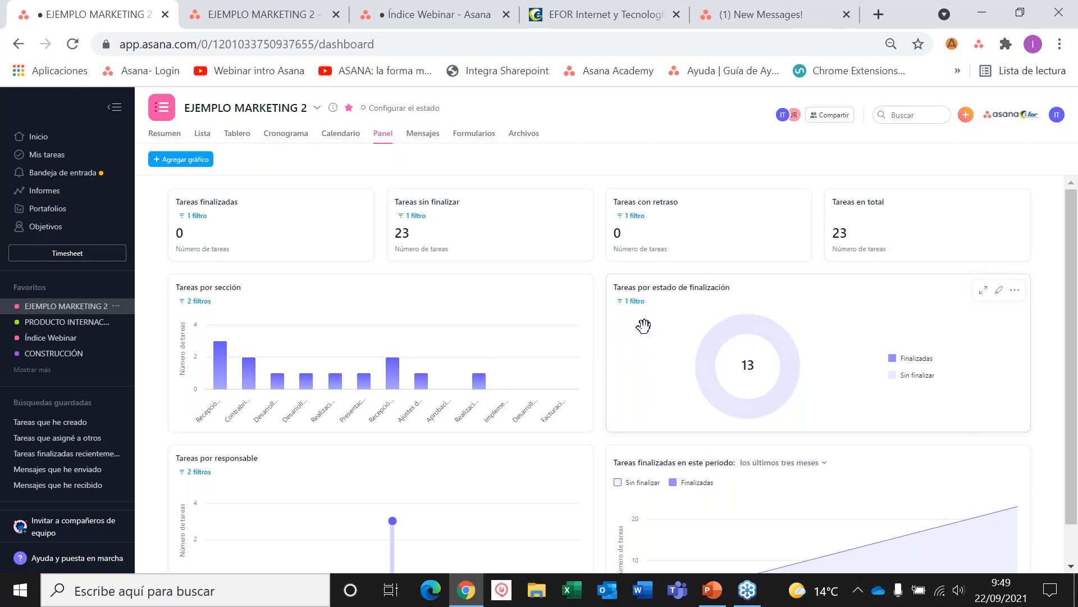
Examine the chart types, axes and filter choices for adding a project chart, and leave without creating one.
{"action": "left_click", "coordinate": [197, 161]}
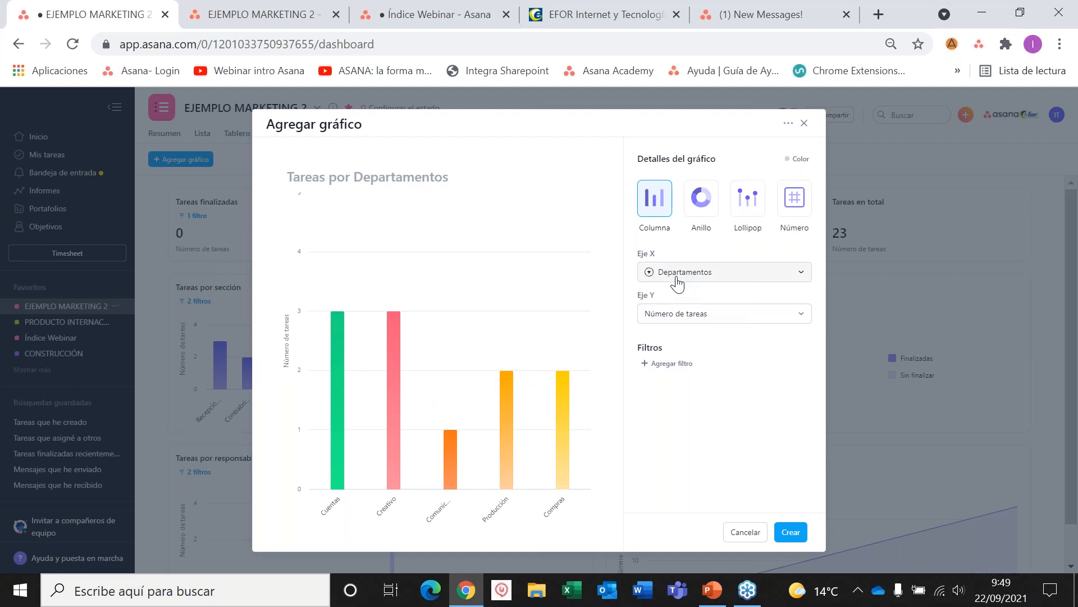
{"action": "left_click", "coordinate": [667, 365]}
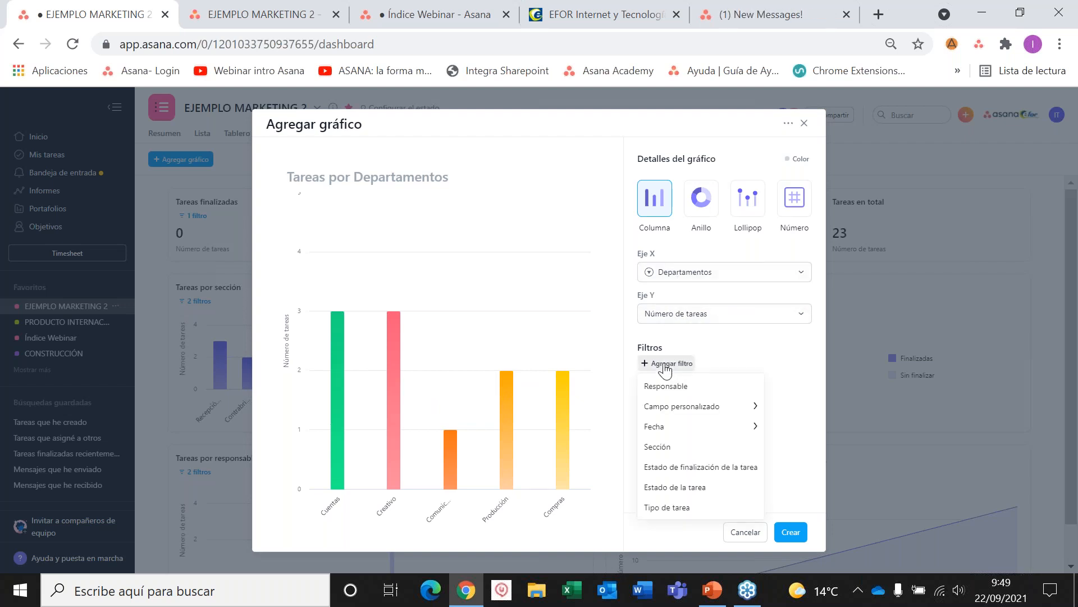
{"action": "left_click", "coordinate": [747, 348]}
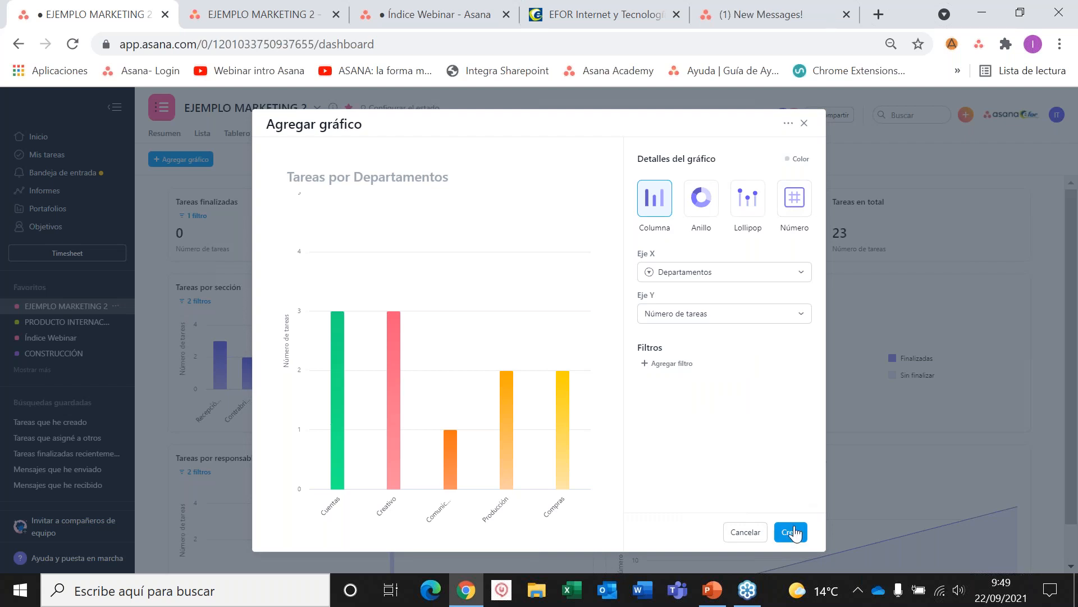
{"action": "left_click", "coordinate": [804, 123]}
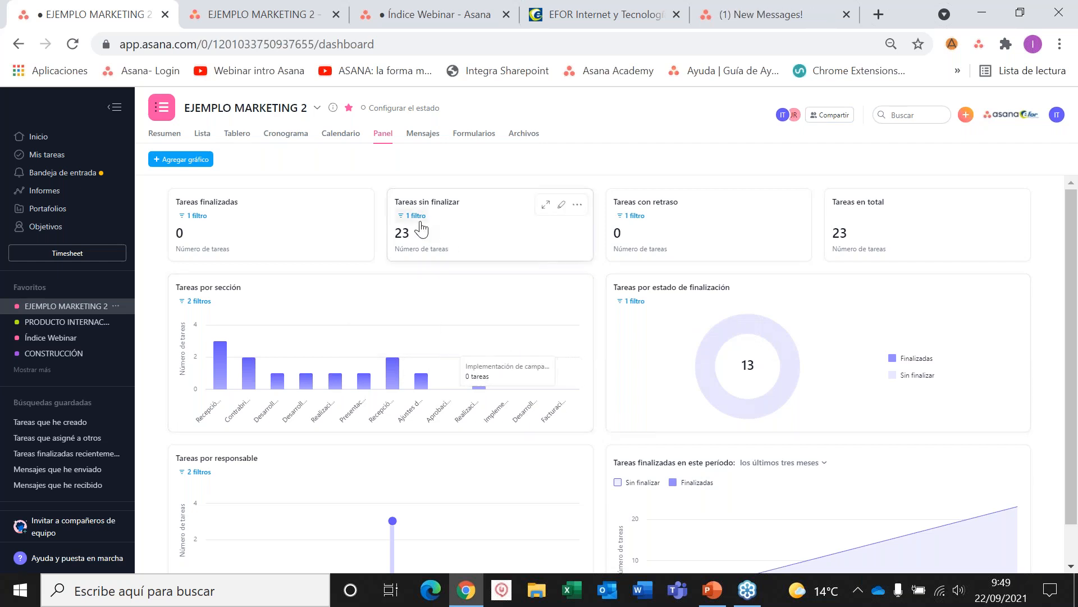
Review the charts in the WEBINAR 22.09.2021 report and the chart templates that can be added to it.
{"action": "left_click", "coordinate": [75, 198]}
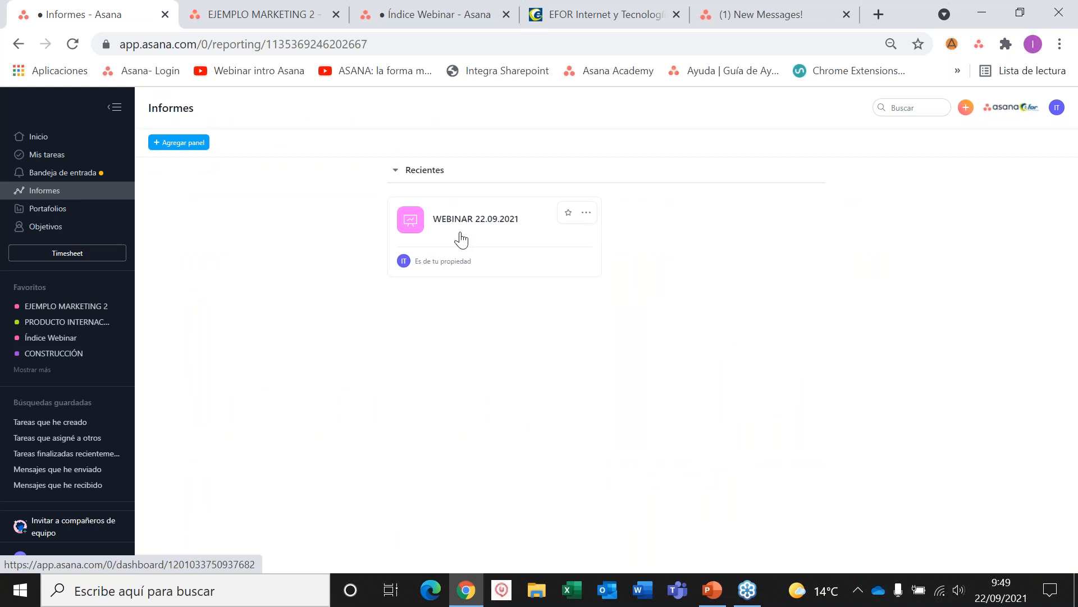
{"action": "left_click", "coordinate": [490, 219]}
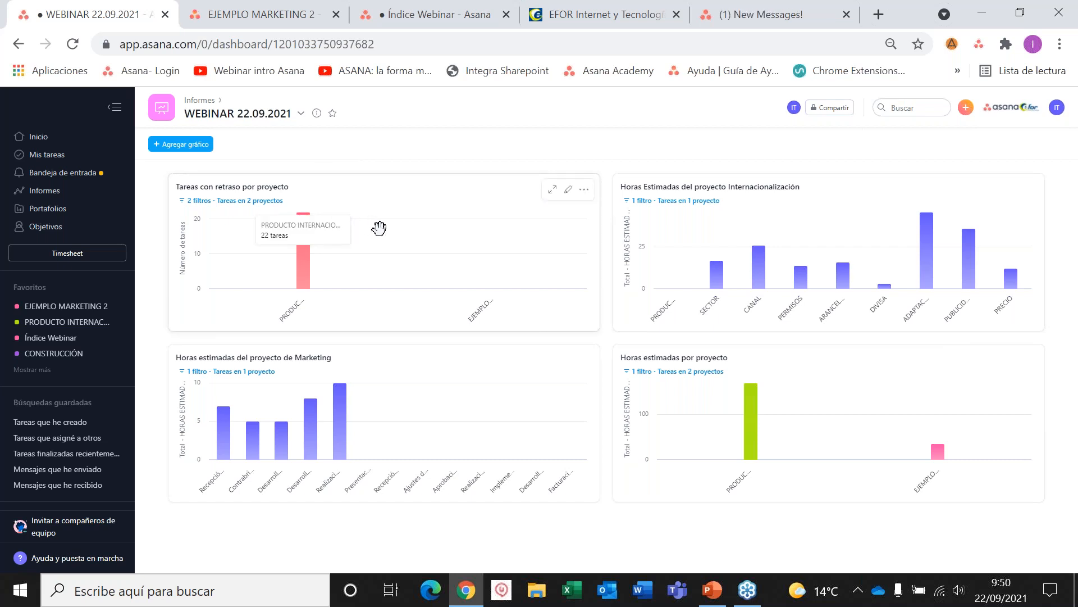
{"action": "left_click", "coordinate": [183, 145]}
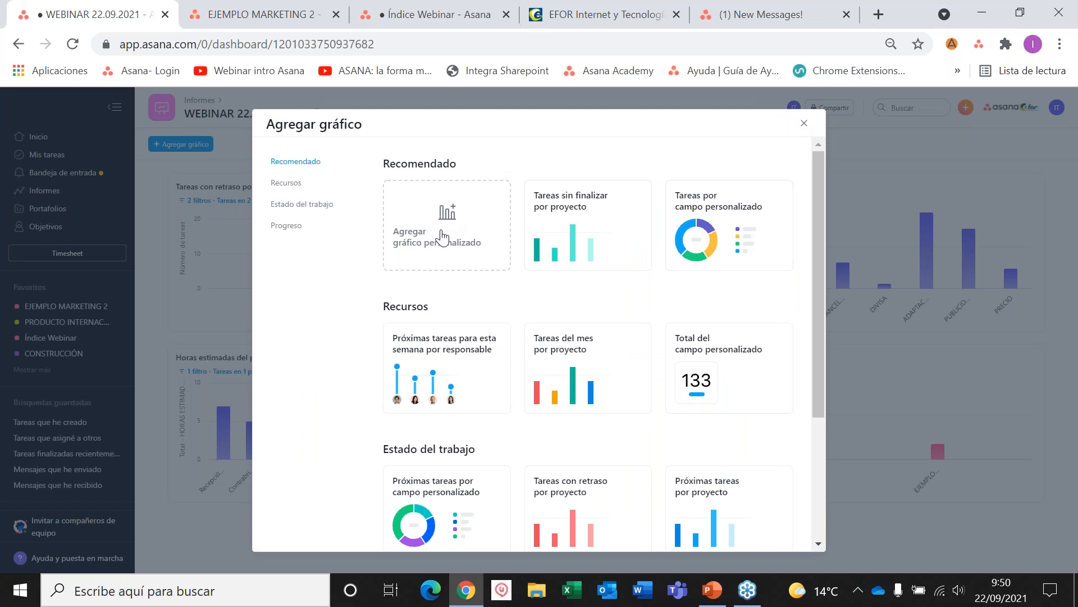
{"action": "left_click", "coordinate": [804, 124]}
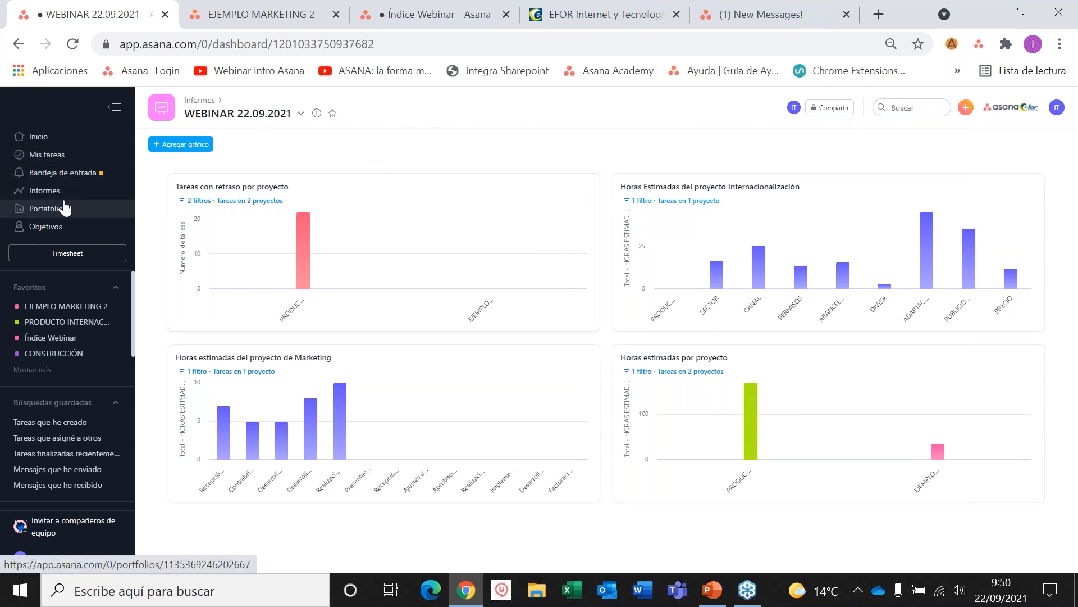
View the message pages of the EJEMPLO MARKETING 2 project and of the Entorno team.
{"action": "left_click", "coordinate": [67, 306]}
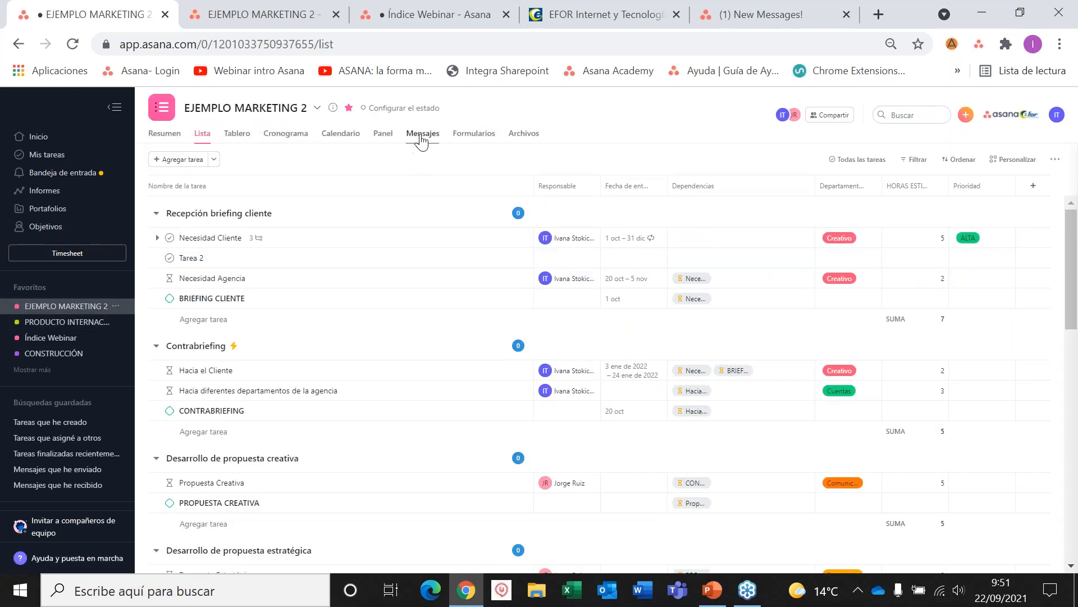
{"action": "left_click", "coordinate": [422, 135]}
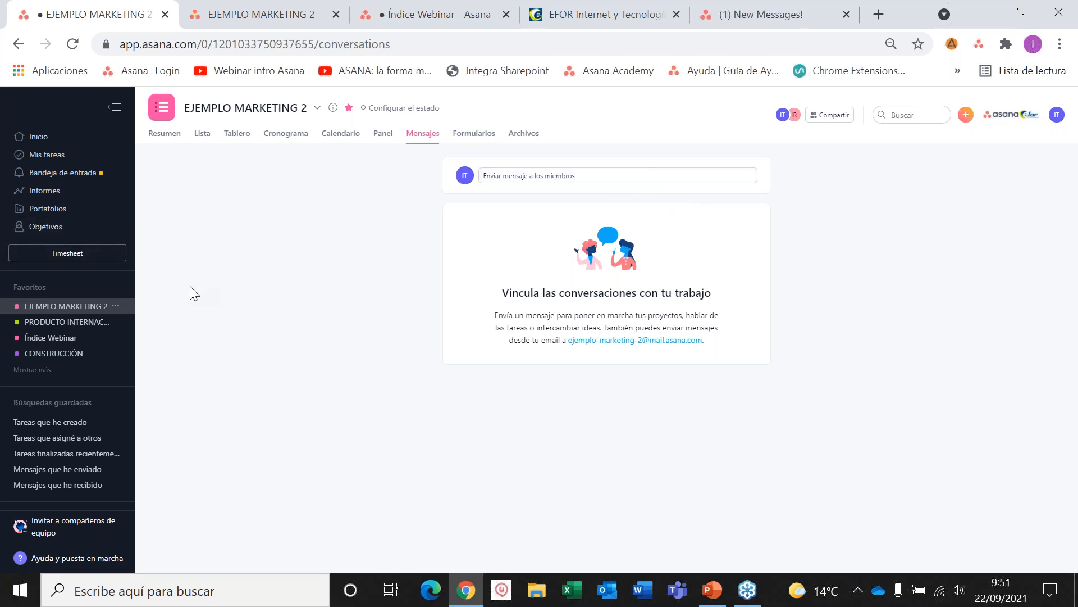
{"action": "scroll", "coordinate": [85, 360], "scroll_direction": "down", "scroll_amount": 4}
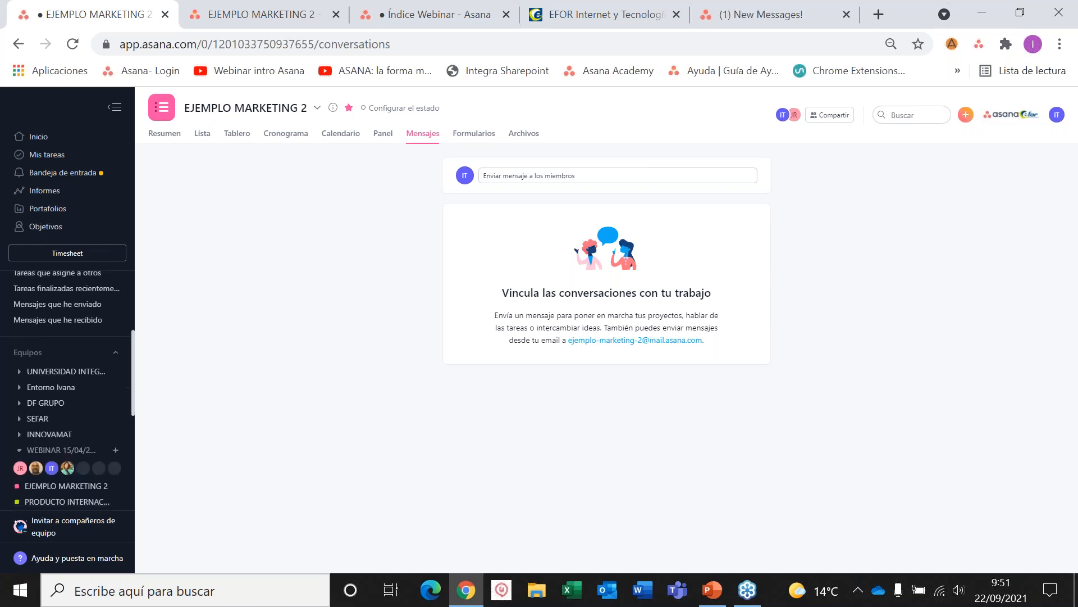
{"action": "left_click", "coordinate": [51, 331]}
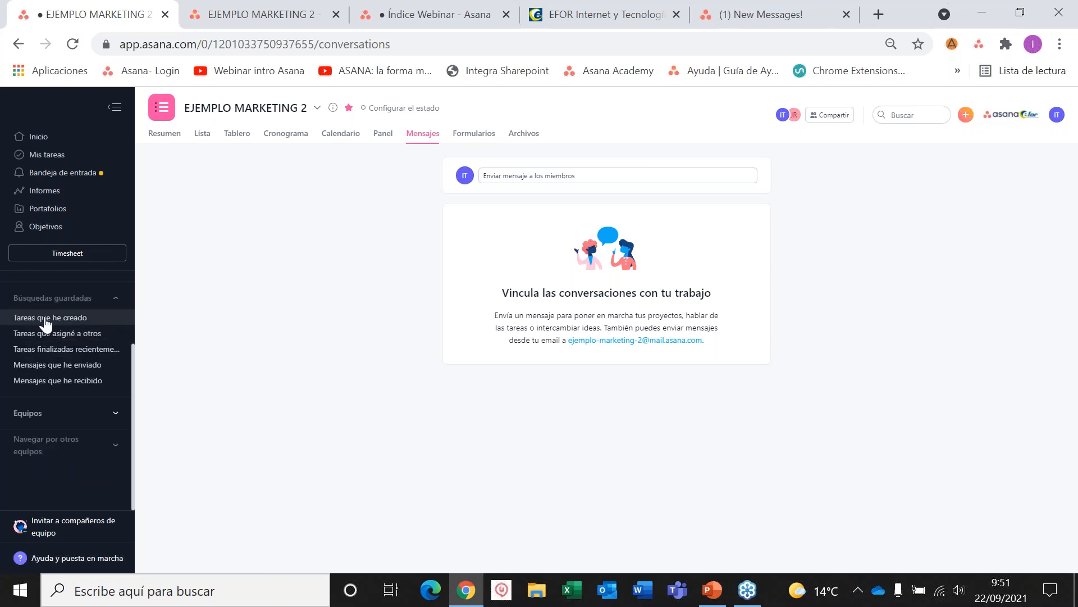
{"action": "left_click", "coordinate": [84, 444]}
{"action": "scroll", "coordinate": [56, 427], "scroll_direction": "down", "scroll_amount": 2}
{"action": "scroll", "coordinate": [45, 449], "scroll_direction": "down", "scroll_amount": 1}
{"action": "left_click", "coordinate": [62, 309]}
{"action": "left_click", "coordinate": [63, 324]}
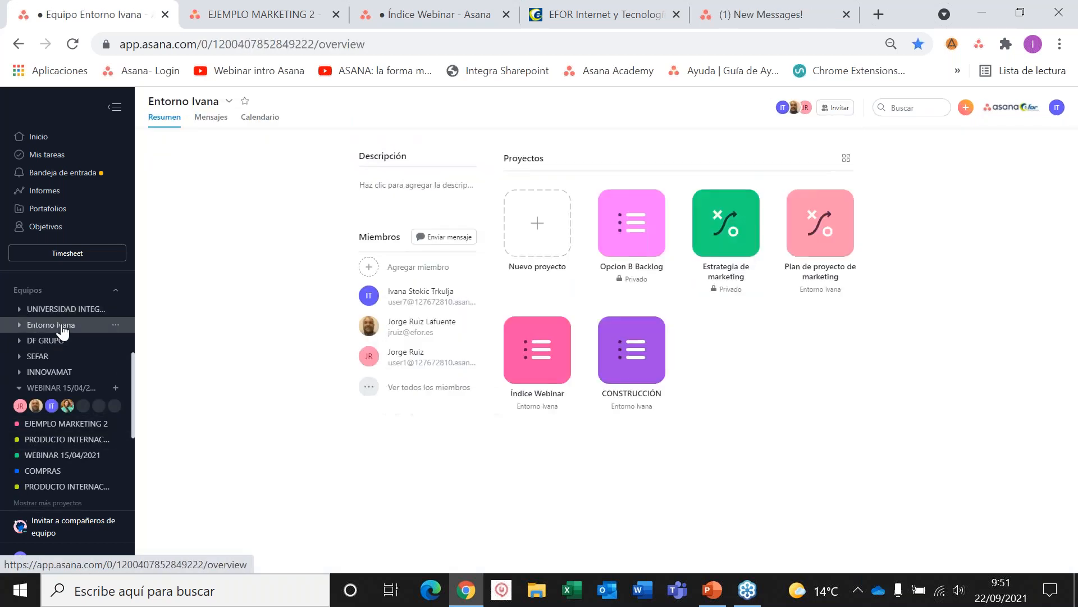
{"action": "left_click", "coordinate": [216, 116]}
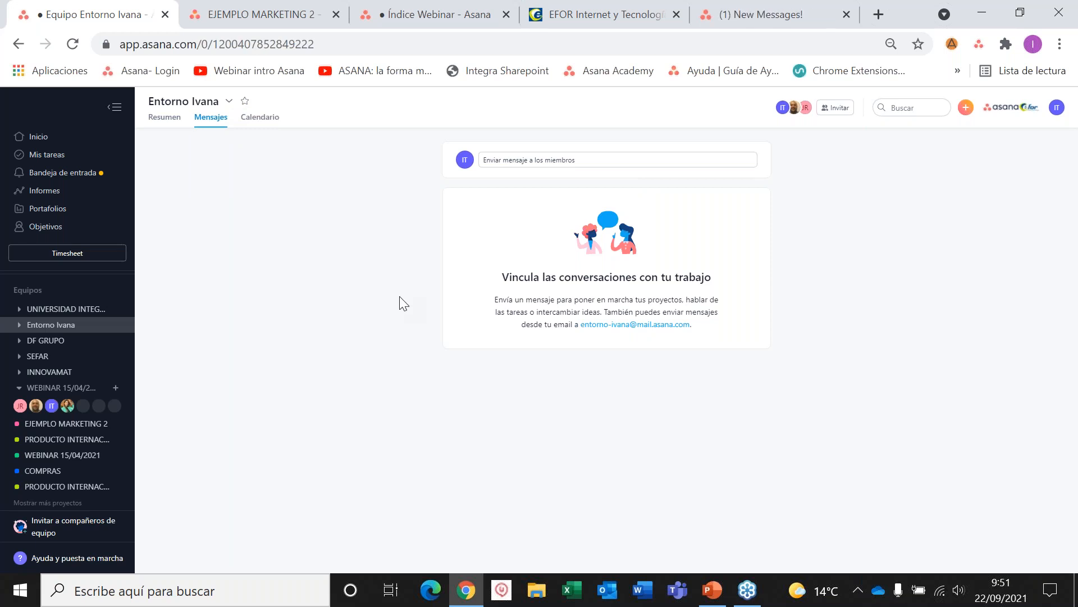
Check the inbox's recent activity notifications and its archived notifications, and return to the activity list.
{"action": "left_click", "coordinate": [66, 180]}
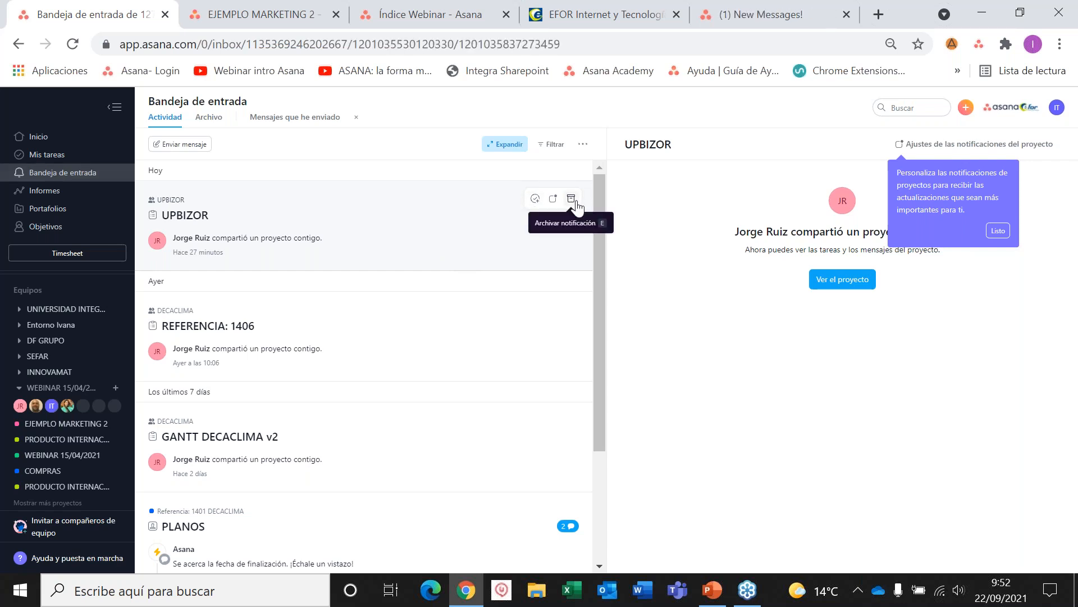
{"action": "left_click", "coordinate": [209, 117]}
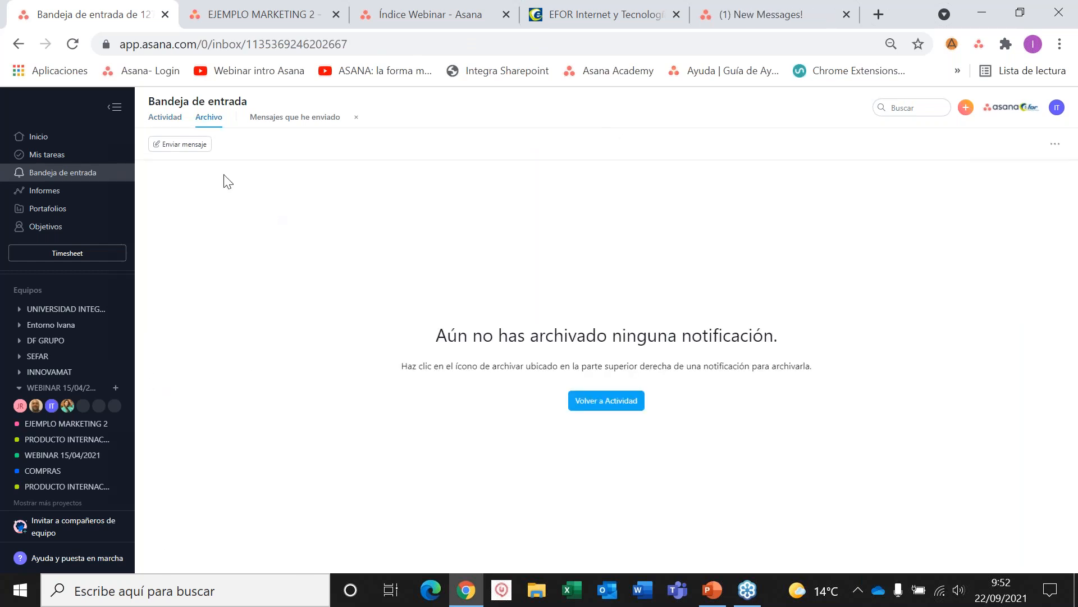
{"action": "left_click", "coordinate": [166, 118]}
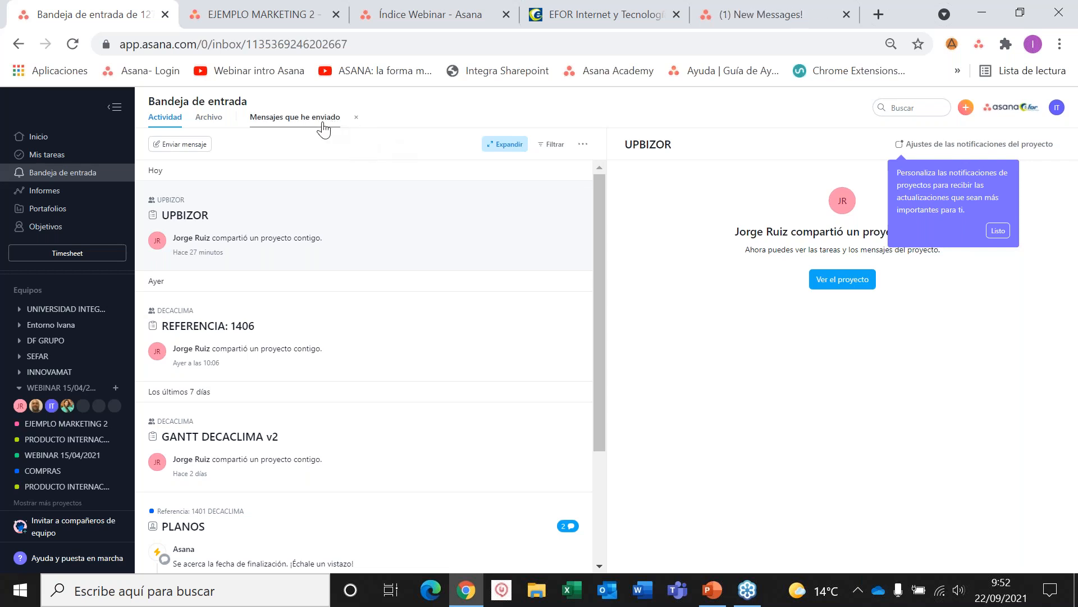
Examine the do-not-disturb and email notification settings of the profile from the inbox, and close them unchanged.
{"action": "left_click", "coordinate": [583, 146]}
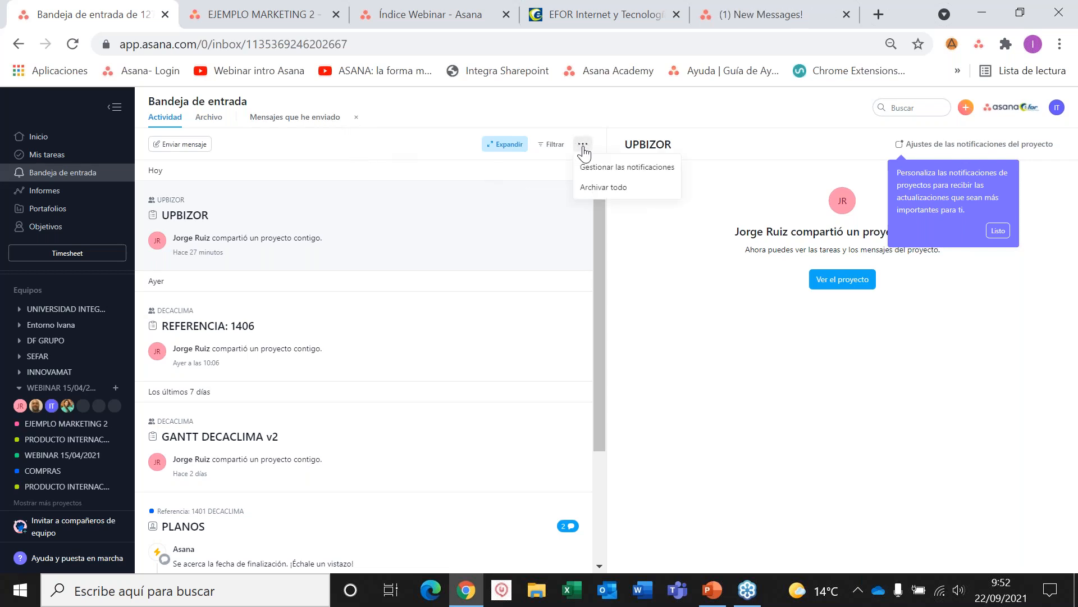
{"action": "left_click", "coordinate": [588, 168]}
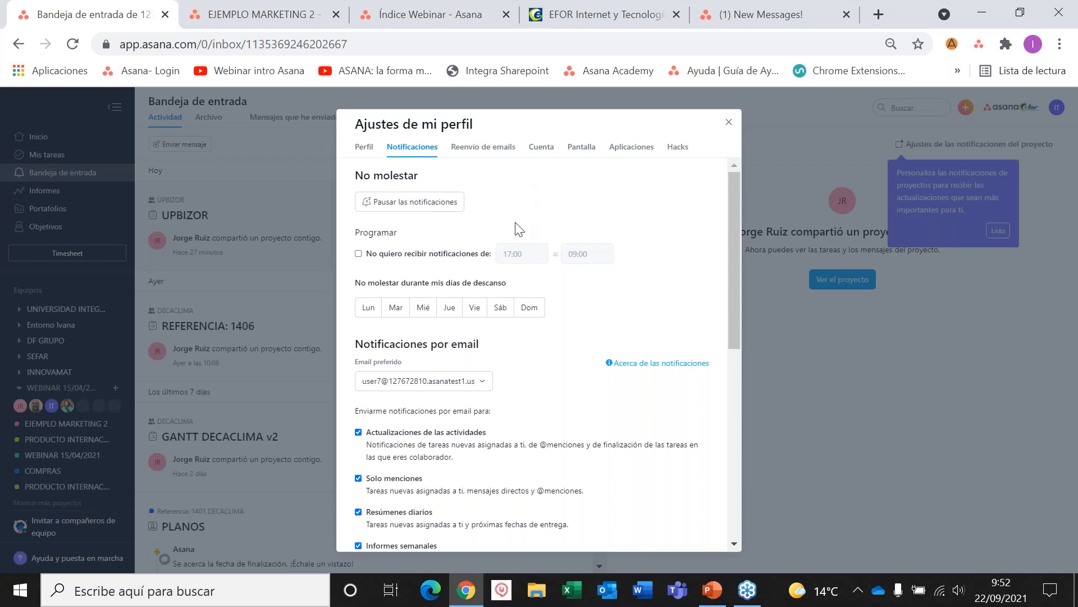
{"action": "scroll", "coordinate": [584, 213], "scroll_direction": "down", "scroll_amount": 1}
{"action": "scroll", "coordinate": [649, 188], "scroll_direction": "up", "scroll_amount": 1}
{"action": "left_click", "coordinate": [728, 122]}
Look at the filter options available for the inbox activity, leaving the filter as it is.
{"action": "scroll", "coordinate": [470, 239], "scroll_direction": "down", "scroll_amount": 1}
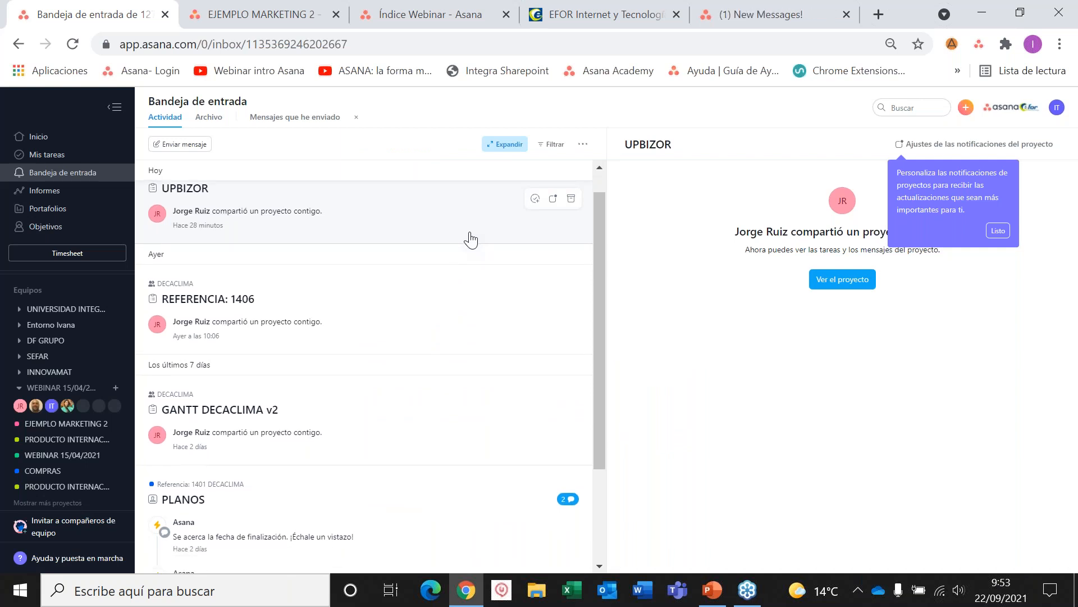
{"action": "left_click", "coordinate": [549, 148]}
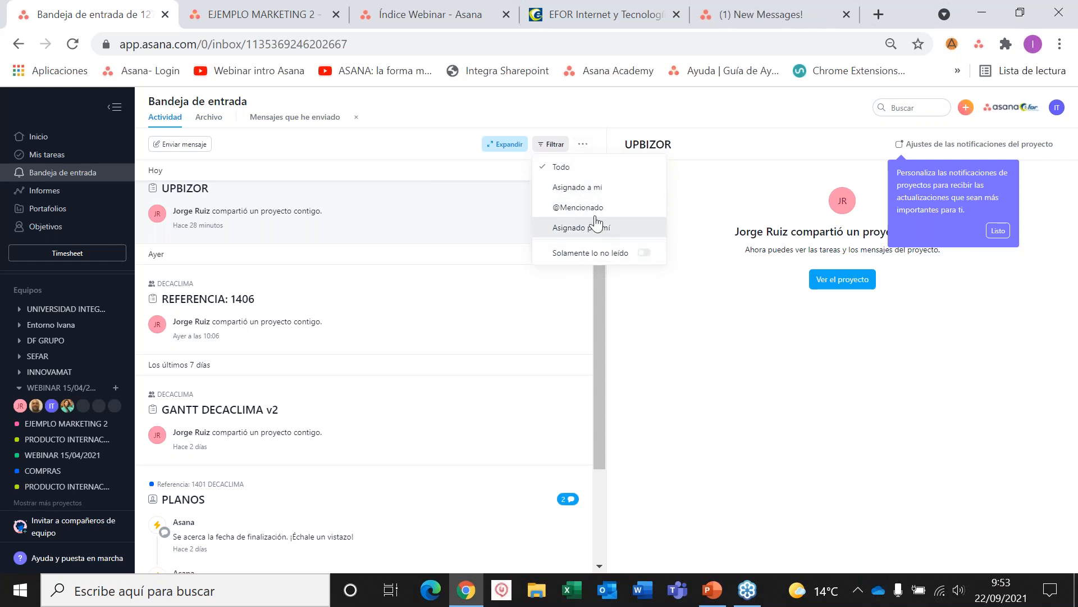
{"action": "left_click", "coordinate": [584, 121]}
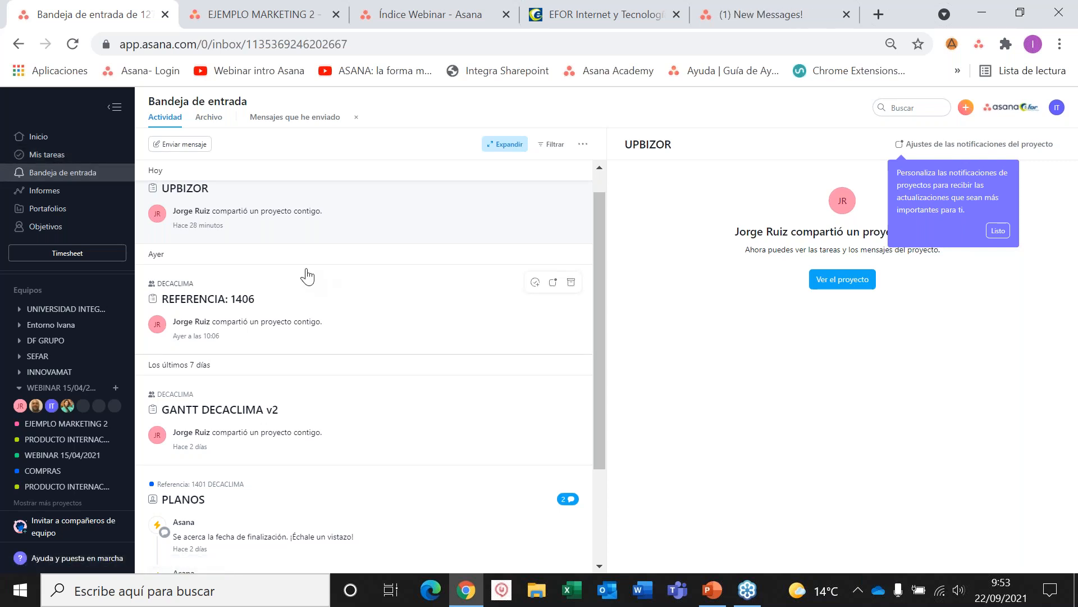
Open Mis tareas and review the assigned tasks down to the Para hoy, Próximas and Mas adelante sections.
{"action": "left_click", "coordinate": [62, 159]}
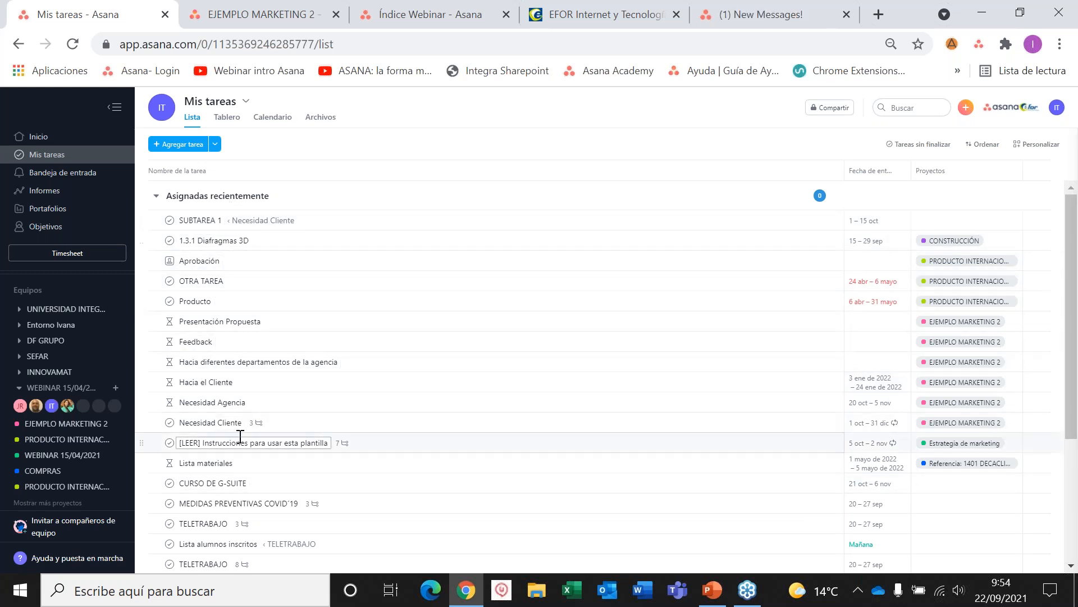
{"action": "scroll", "coordinate": [236, 436], "scroll_direction": "down", "scroll_amount": 5}
{"action": "scroll", "coordinate": [240, 436], "scroll_direction": "down", "scroll_amount": 2}
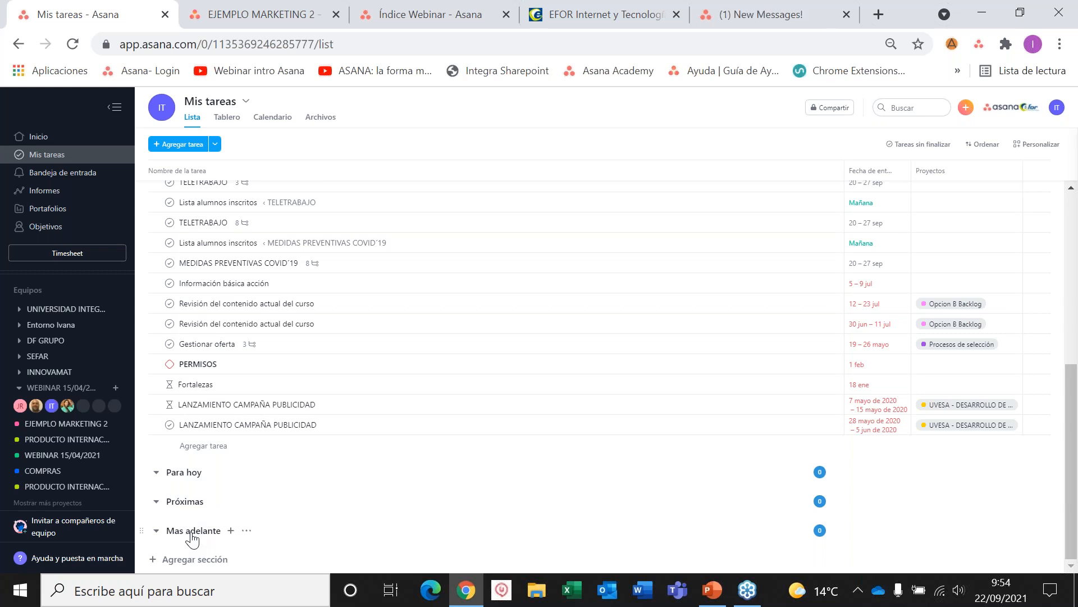
{"action": "left_click_drag", "start_coordinate": [143, 384], "coordinate": [154, 502]}
{"action": "left_click_drag", "start_coordinate": [156, 502], "coordinate": [148, 374]}
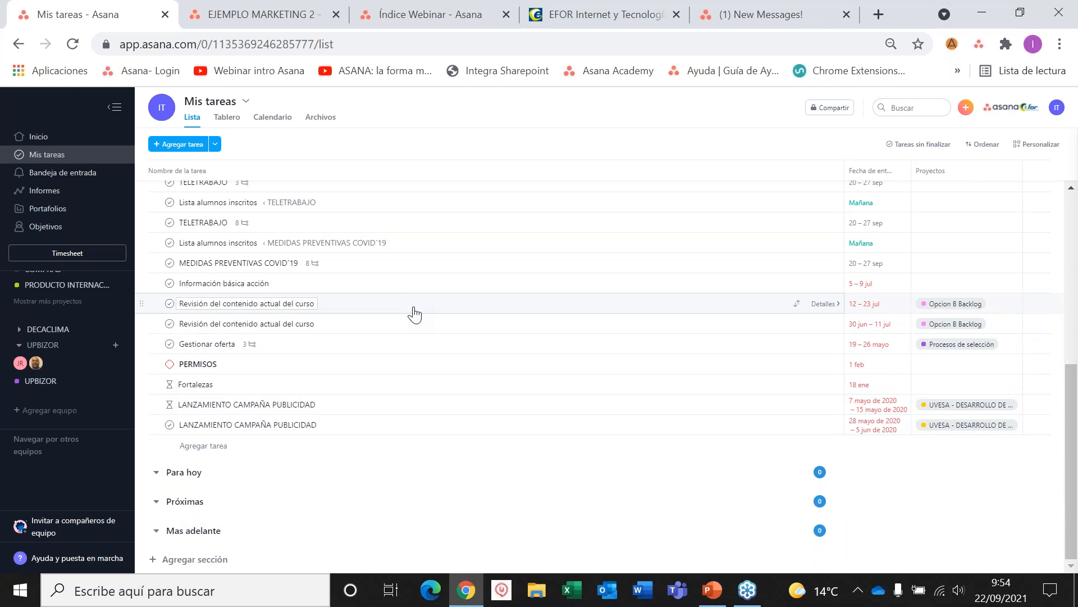
{"action": "scroll", "coordinate": [415, 314], "scroll_direction": "up", "scroll_amount": 1}
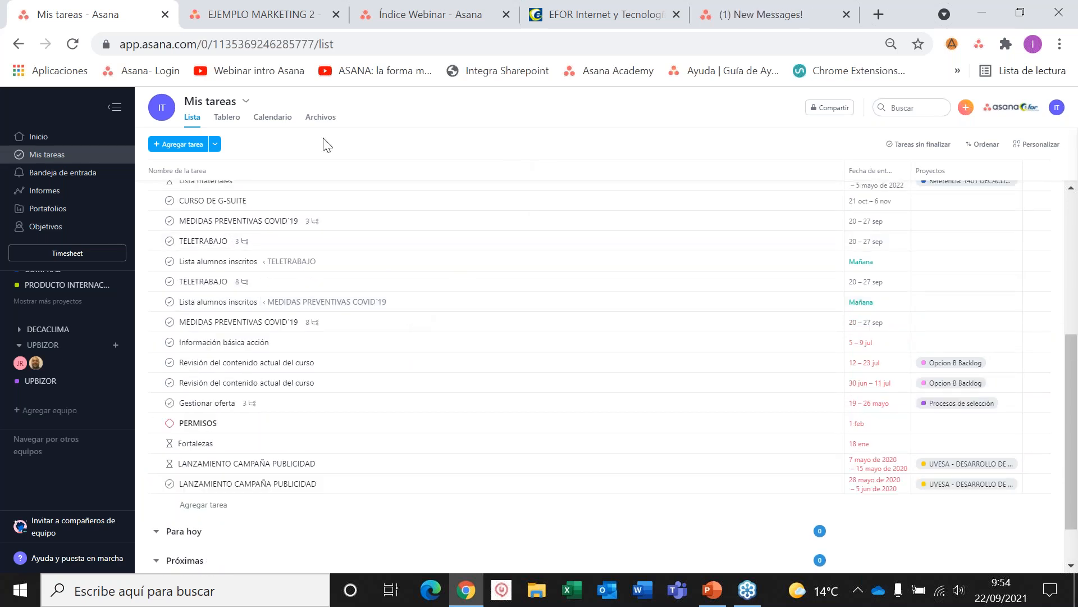
View the personal tasks as a board and a calendar, and look at their attached files.
{"action": "left_click", "coordinate": [221, 119]}
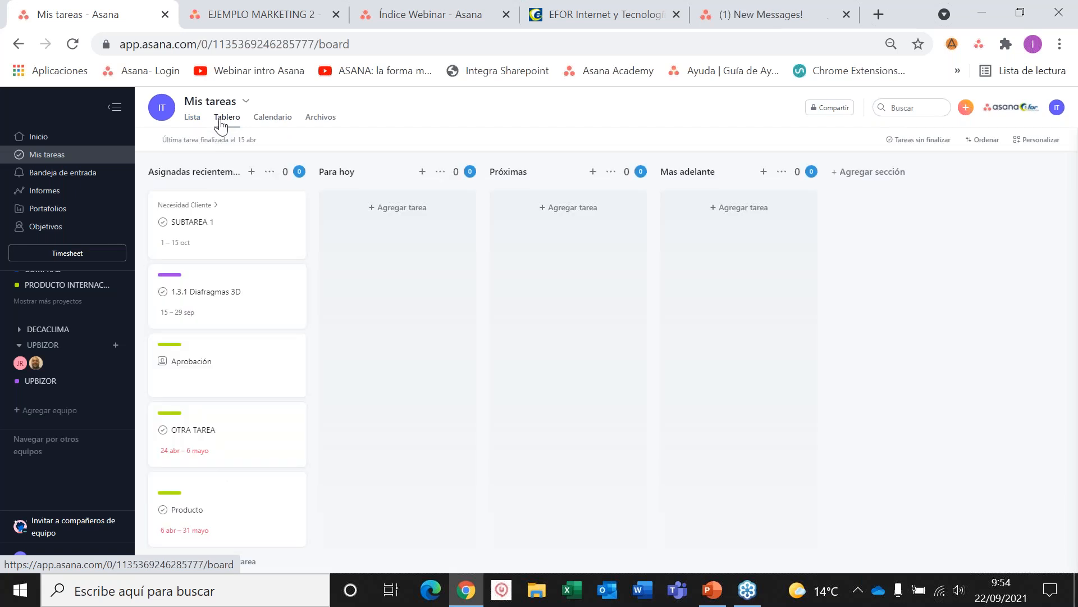
{"action": "left_click", "coordinate": [264, 119]}
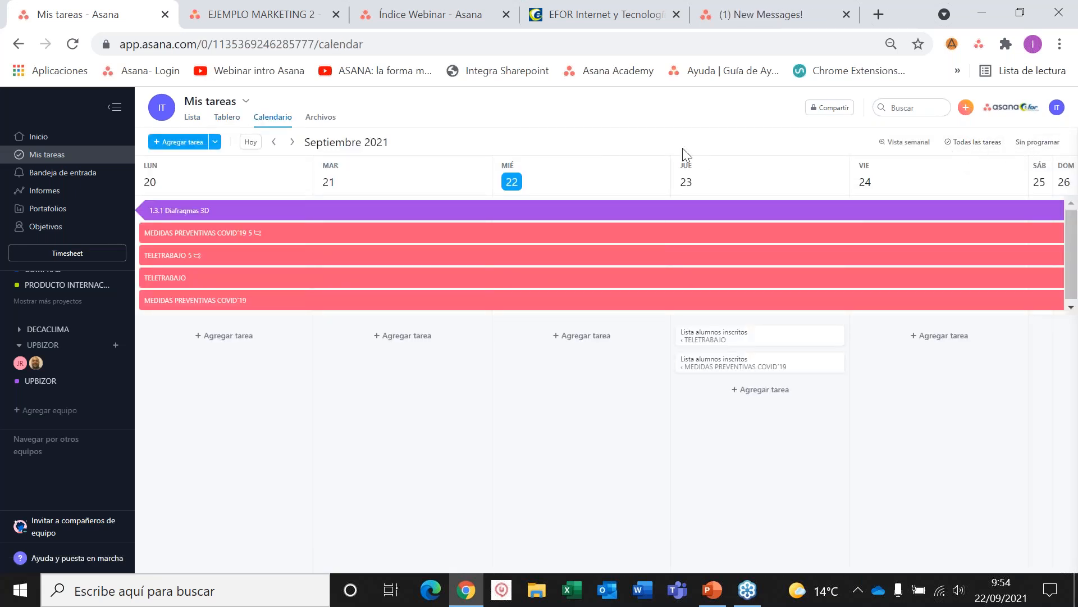
{"action": "left_click", "coordinate": [317, 119]}
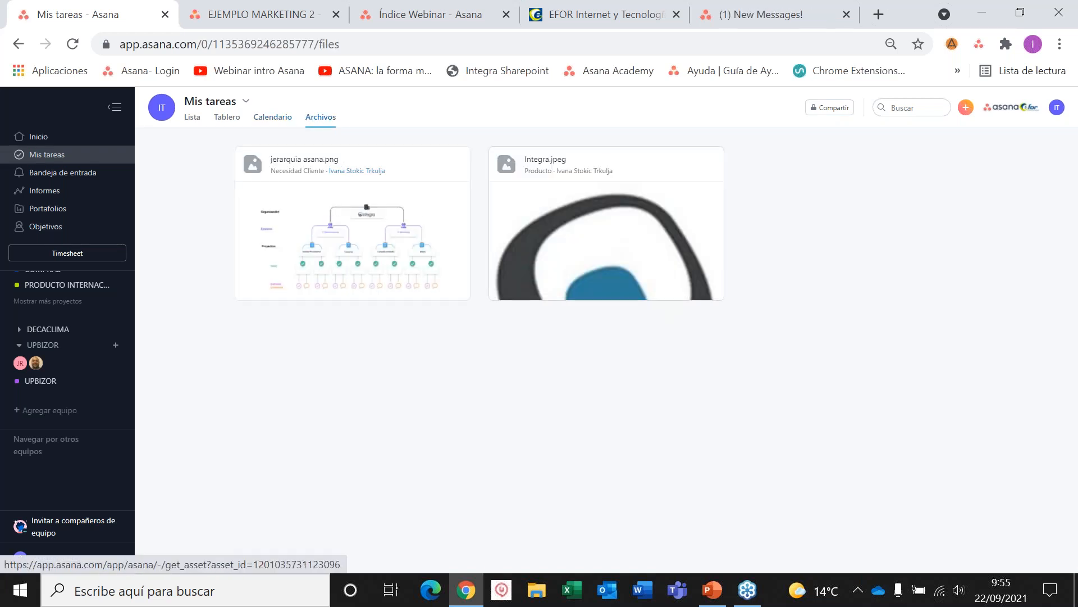
Return to the list of personal tasks and open the details of Presentación Propuesta.
{"action": "left_click", "coordinate": [196, 130]}
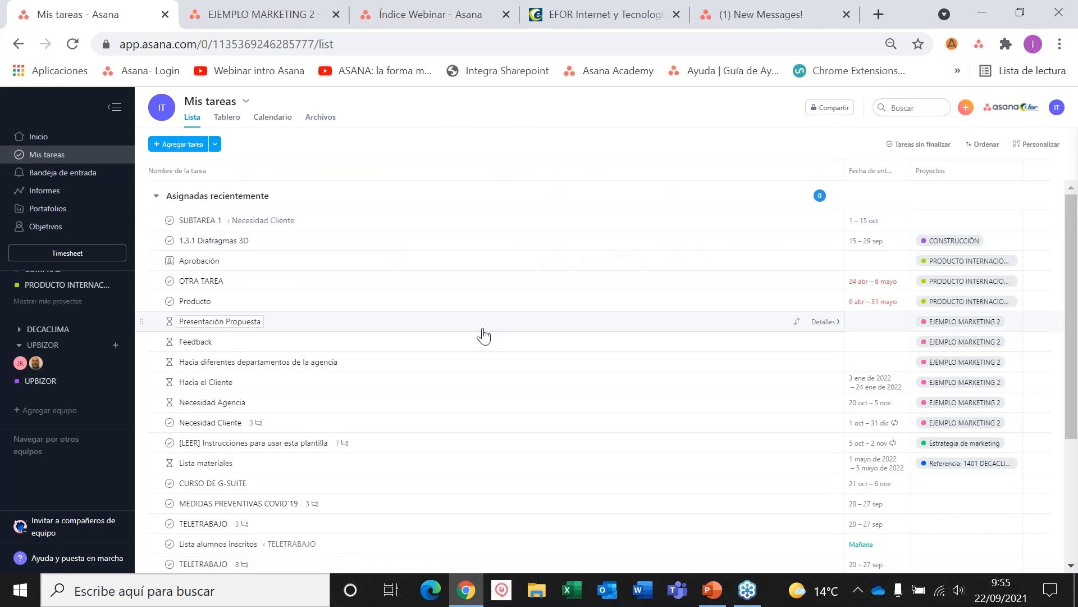
{"action": "scroll", "coordinate": [483, 336], "scroll_direction": "down", "scroll_amount": 1}
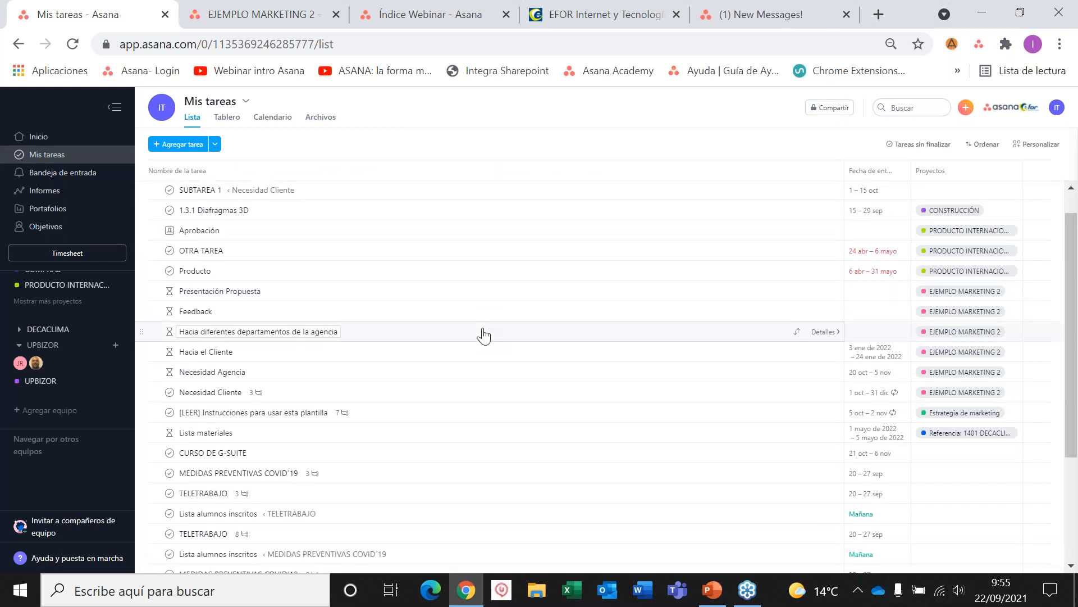
{"action": "left_click", "coordinate": [442, 294]}
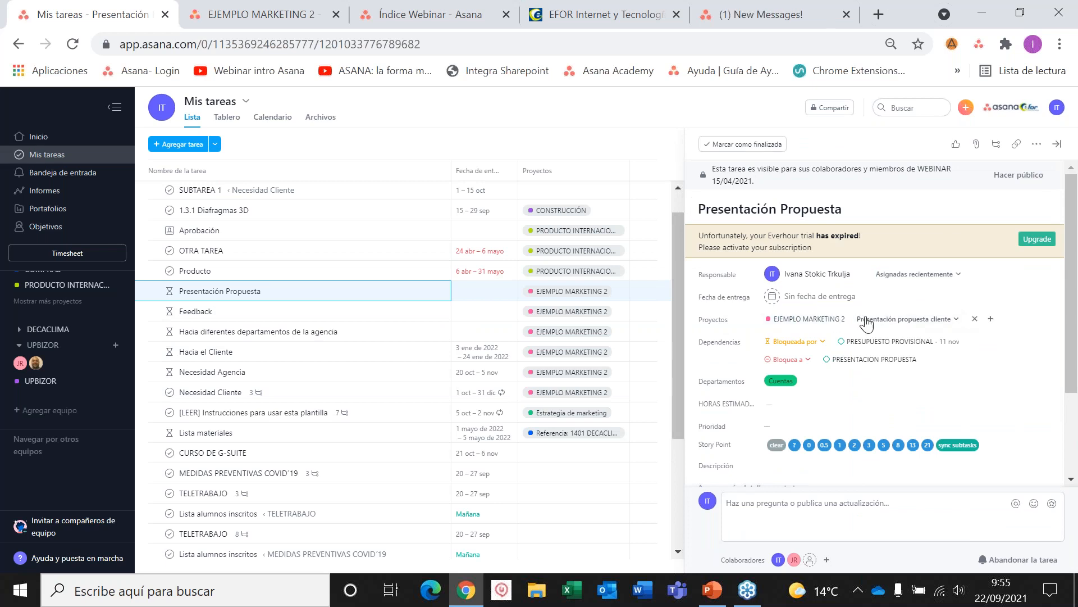
Close the Presentación Propuesta details and open the WEBINAR 22.09.2021 portfolio.
{"action": "left_click", "coordinate": [1056, 144]}
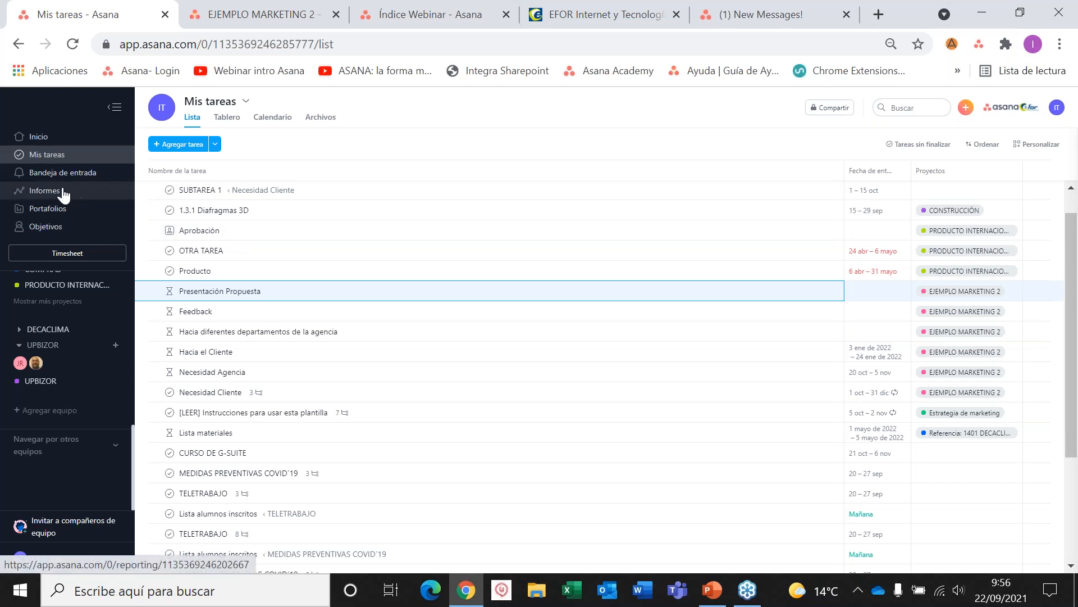
{"action": "left_click", "coordinate": [68, 213]}
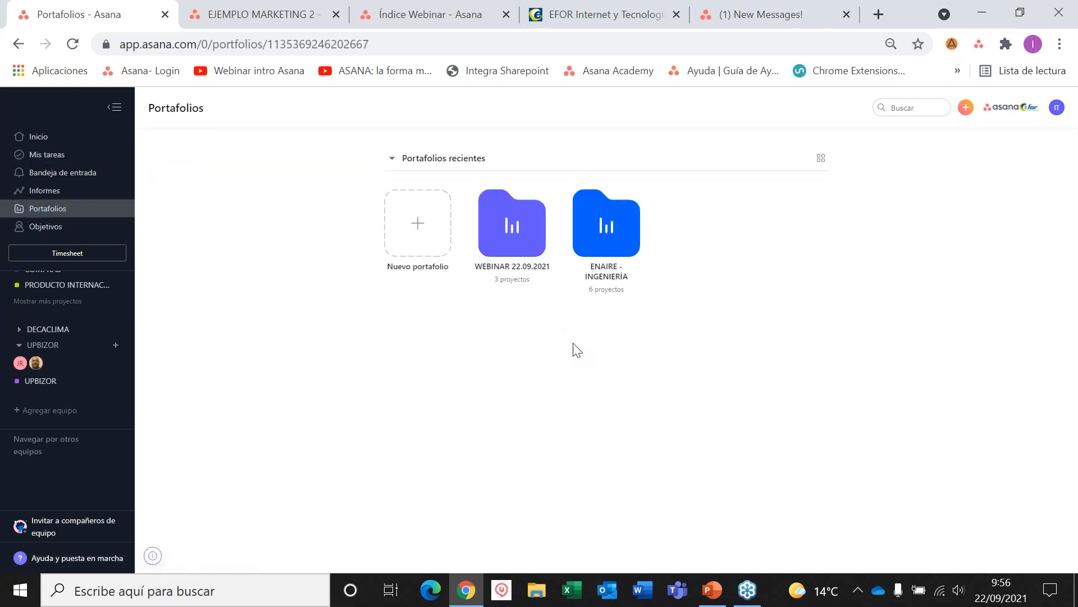
{"action": "left_click", "coordinate": [531, 235]}
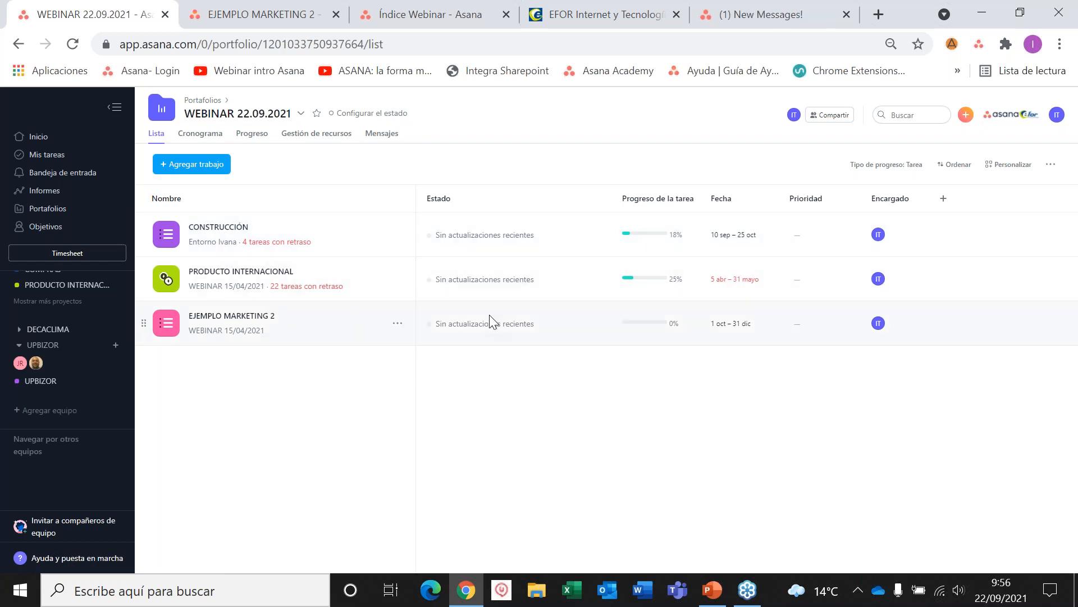
Check the task progress of the portfolio's projects and set the priority of CONSTRUCCIÓN to Alta.
{"action": "mouse_move", "coordinate": [657, 328]}
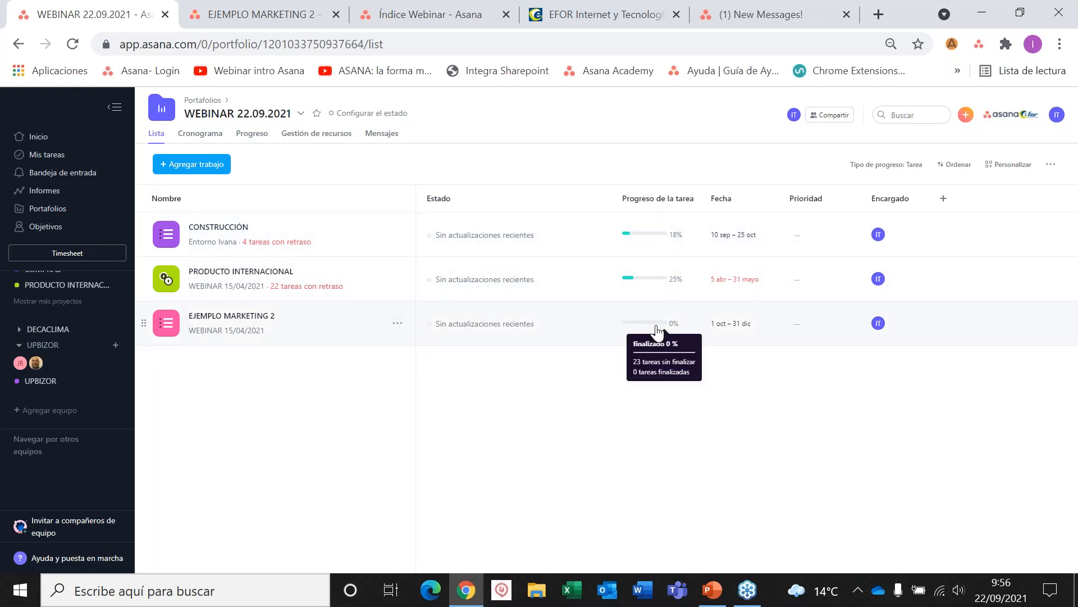
{"action": "mouse_move", "coordinate": [658, 288]}
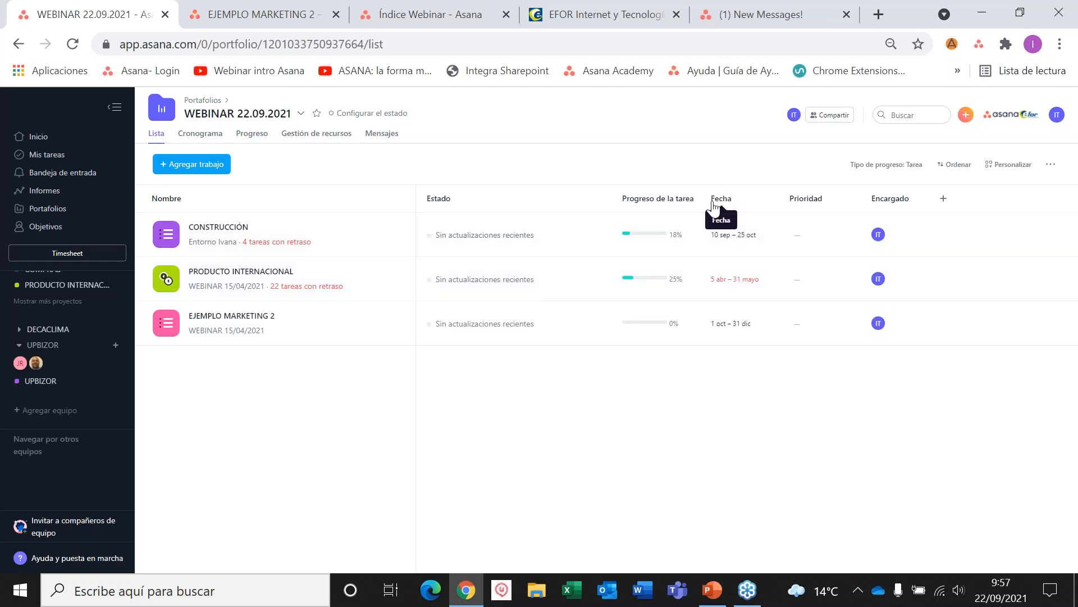
{"action": "left_click", "coordinate": [830, 235]}
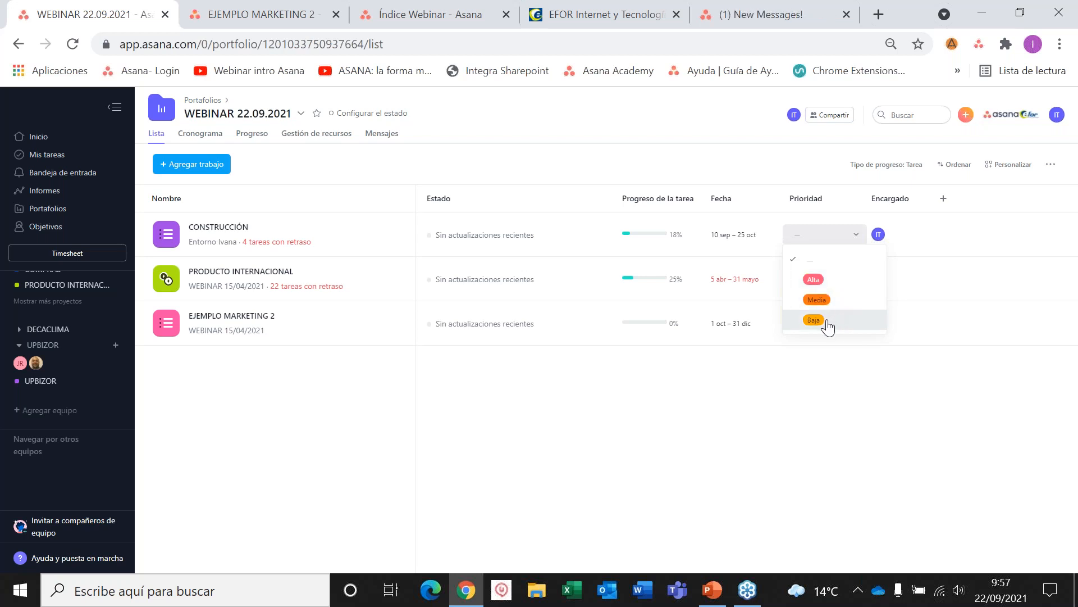
{"action": "left_click", "coordinate": [828, 279]}
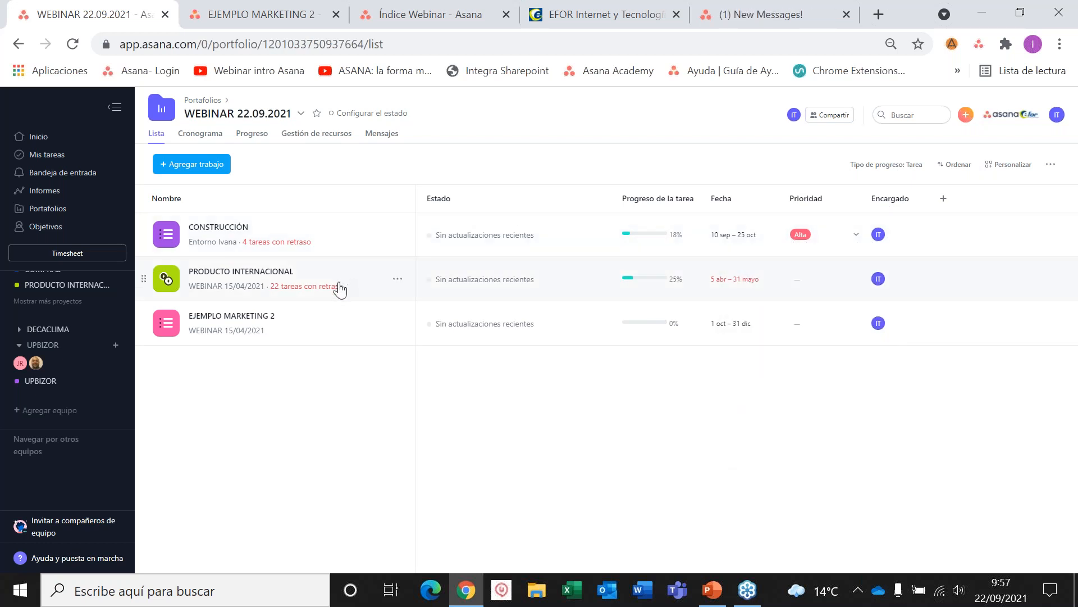
Look at the owner of PRODUCTO INTERNACIONAL and the portfolio's customizable fields, leaving the fields as they are.
{"action": "mouse_move", "coordinate": [883, 284]}
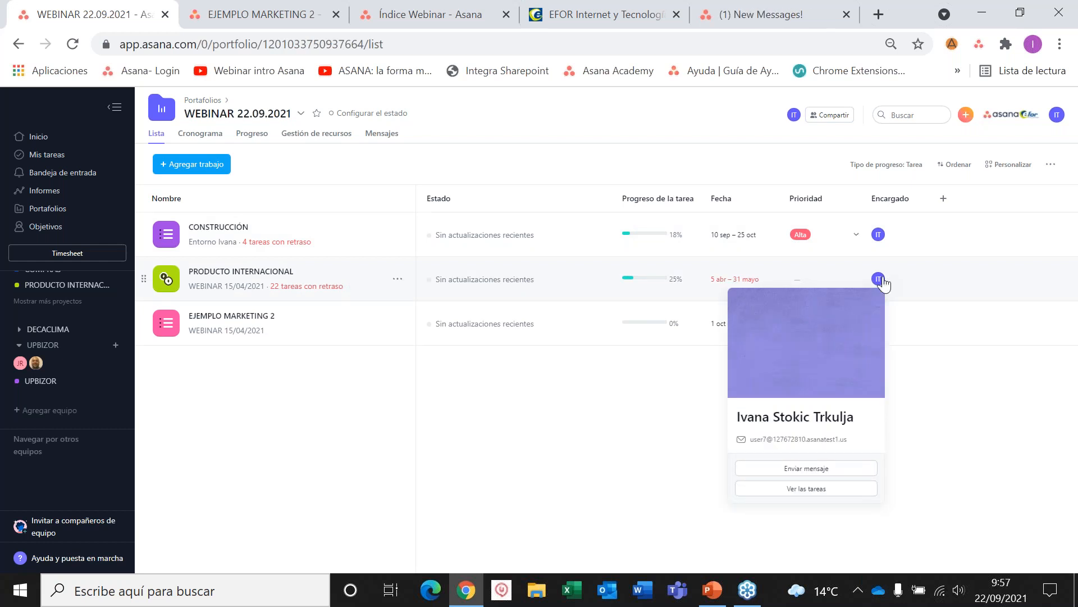
{"action": "left_click", "coordinate": [1021, 172]}
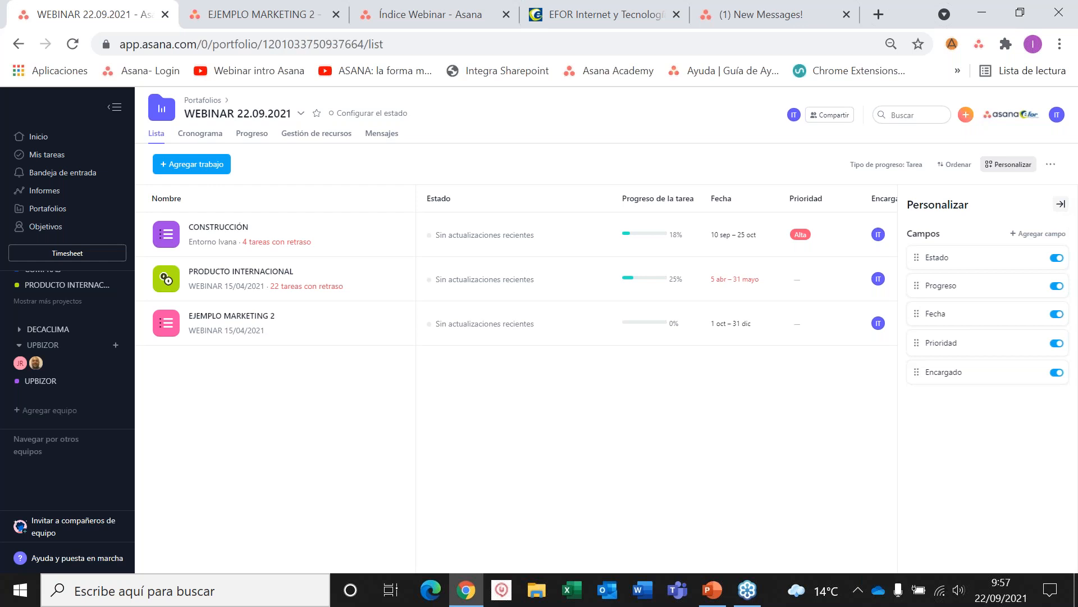
{"action": "left_click", "coordinate": [1061, 204]}
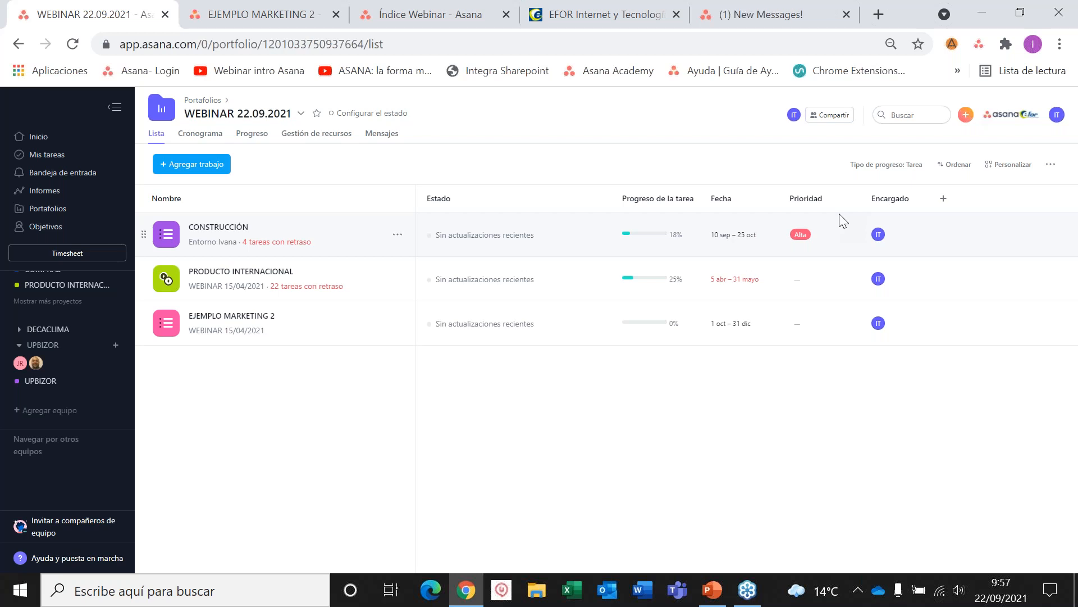
Show the portfolio as a Cronograma and examine the date ranges and milestones of its three projects.
{"action": "left_click", "coordinate": [311, 138]}
{"action": "left_click", "coordinate": [212, 137]}
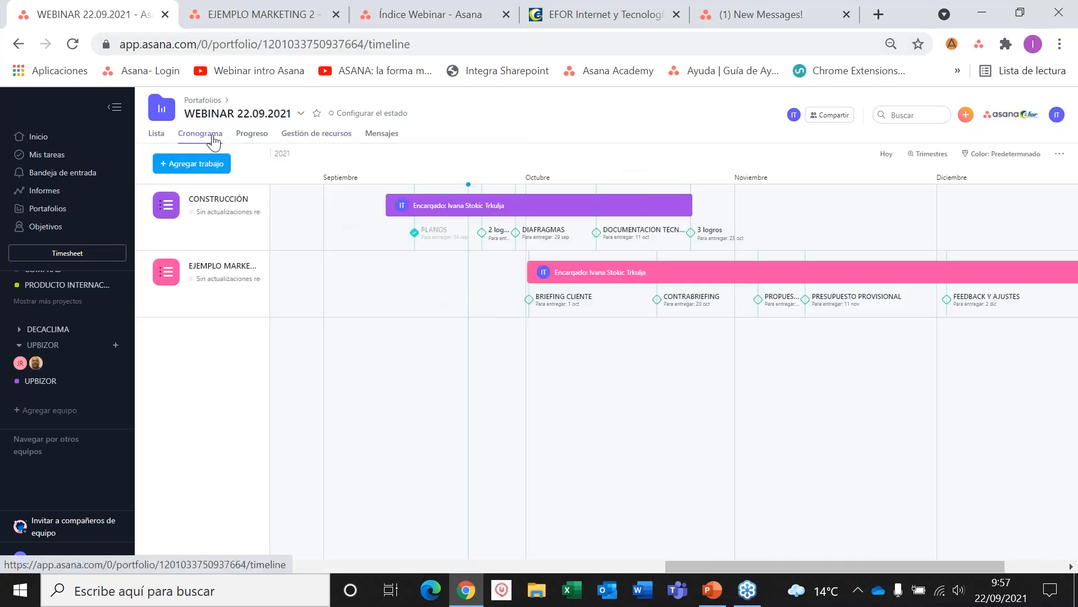
{"action": "scroll", "coordinate": [491, 285], "scroll_direction": "left", "scroll_amount": 1}
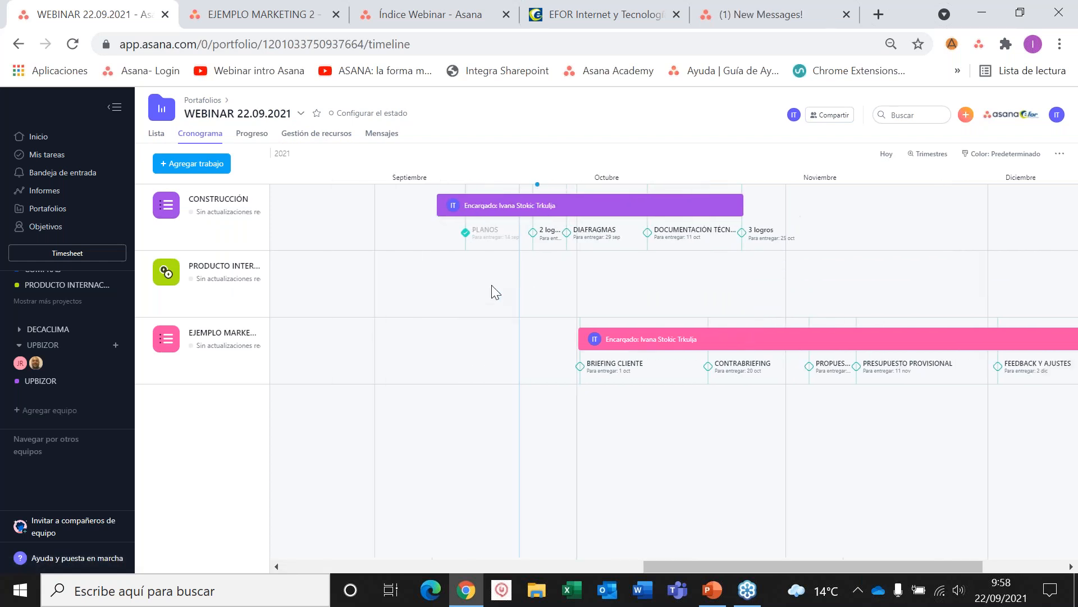
{"action": "scroll", "coordinate": [491, 284], "scroll_direction": "right", "scroll_amount": 3}
{"action": "scroll", "coordinate": [491, 285], "scroll_direction": "left", "scroll_amount": 1}
{"action": "scroll", "coordinate": [491, 285], "scroll_direction": "left", "scroll_amount": 1}
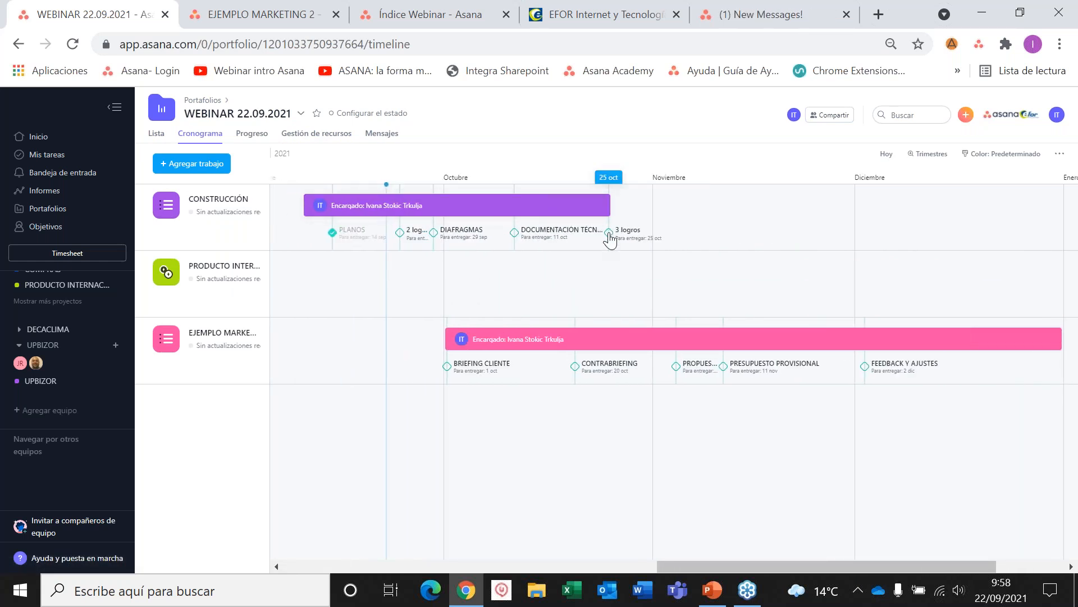
{"action": "scroll", "coordinate": [601, 258], "scroll_direction": "right", "scroll_amount": 5}
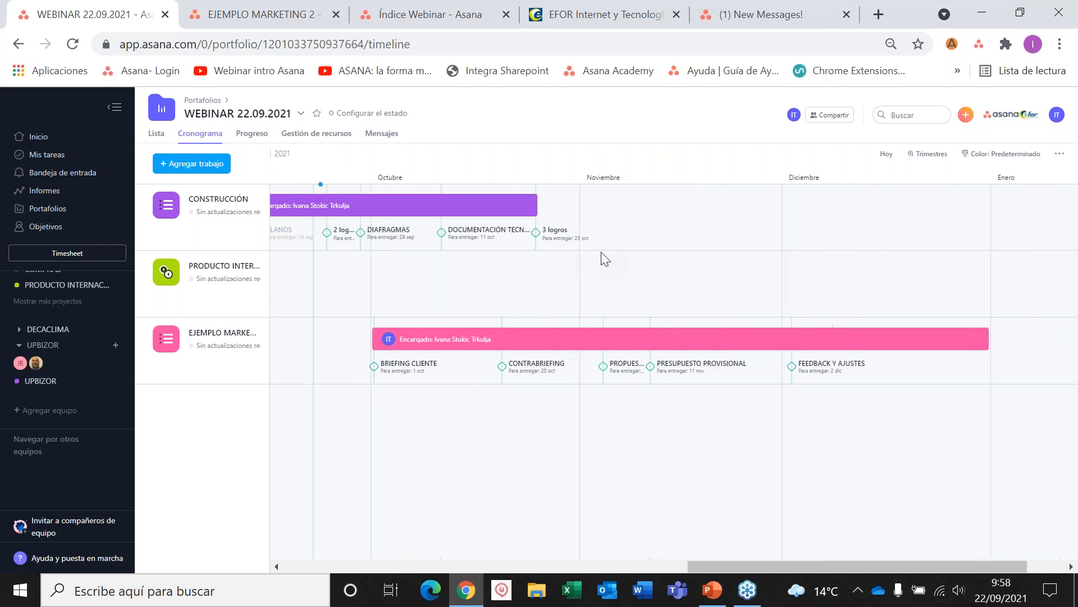
{"action": "scroll", "coordinate": [539, 365], "scroll_direction": "left", "scroll_amount": 5}
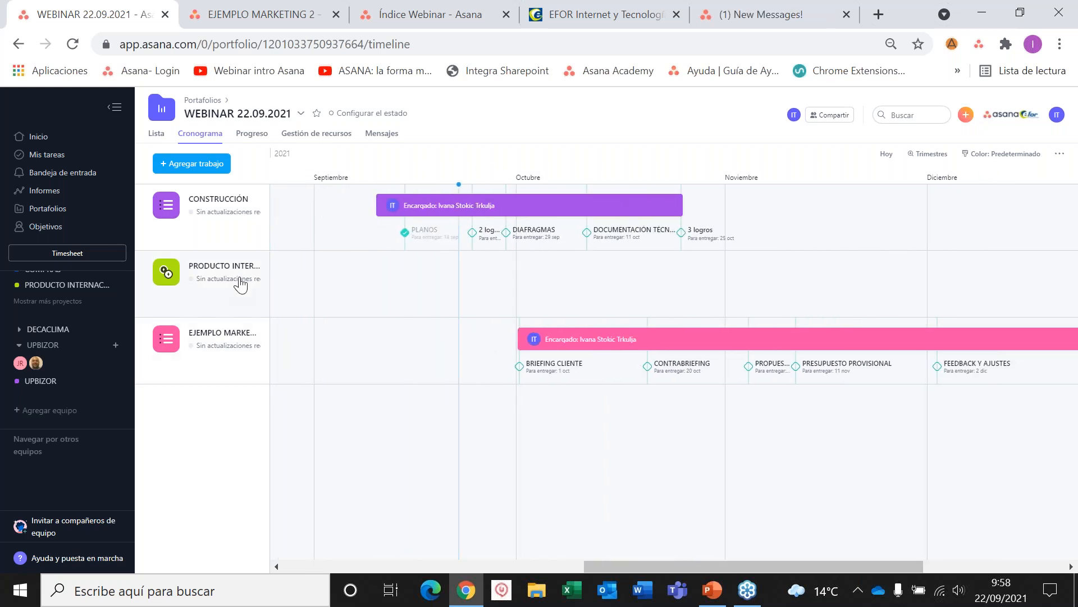
{"action": "scroll", "coordinate": [403, 278], "scroll_direction": "left", "scroll_amount": 8}
{"action": "scroll", "coordinate": [403, 278], "scroll_direction": "left", "scroll_amount": 15}
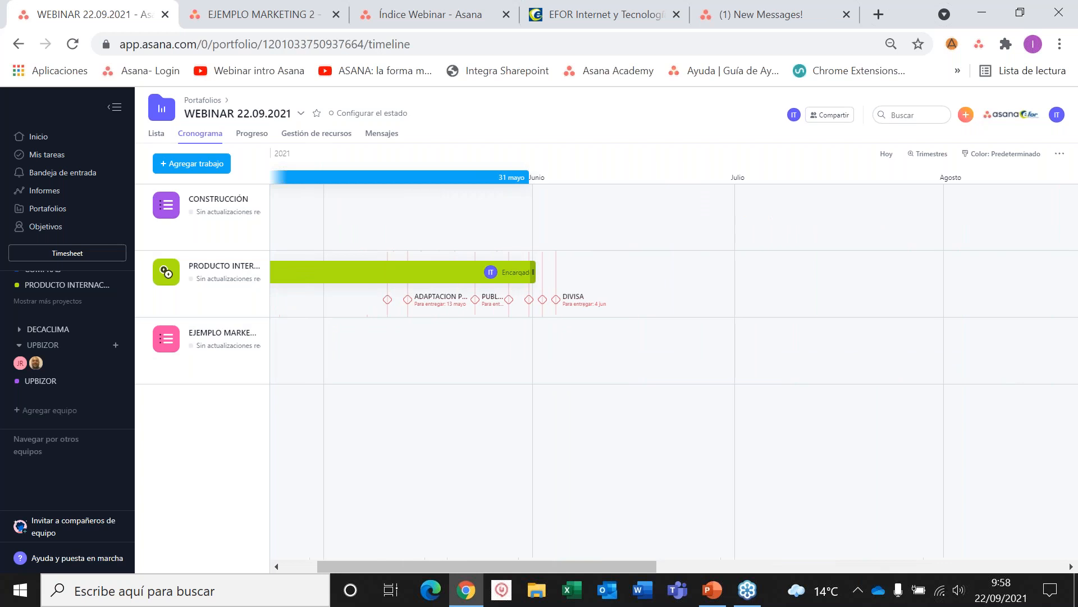
{"action": "scroll", "coordinate": [585, 308], "scroll_direction": "left", "scroll_amount": 3}
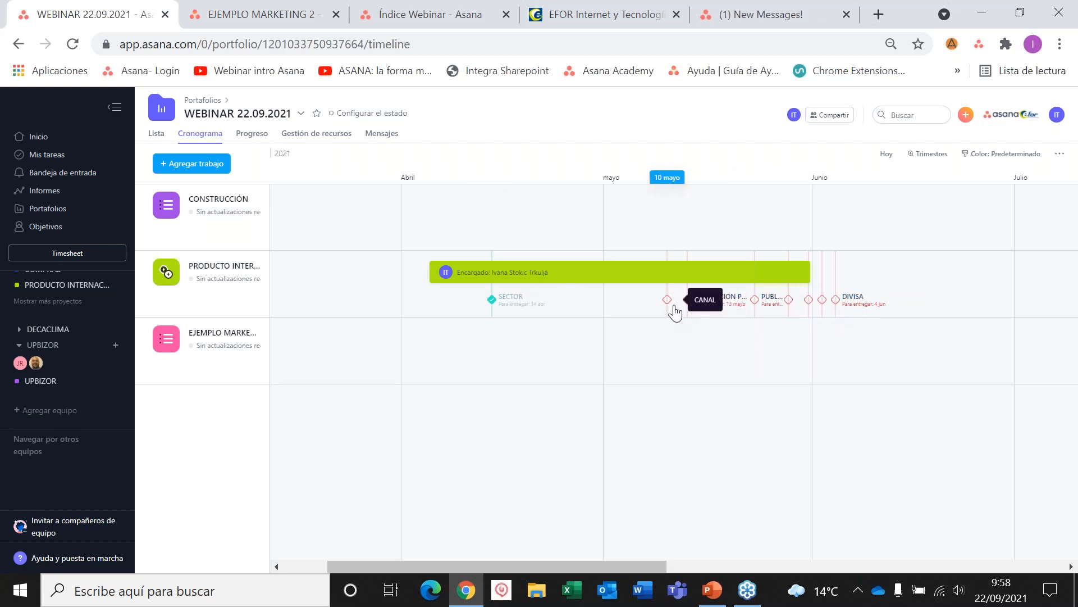
Open Gestión de recursos, expand the first two members and Sin asignar, and review the unassigned CONSTRUCCIÓN tasks over time.
{"action": "left_click", "coordinate": [306, 143]}
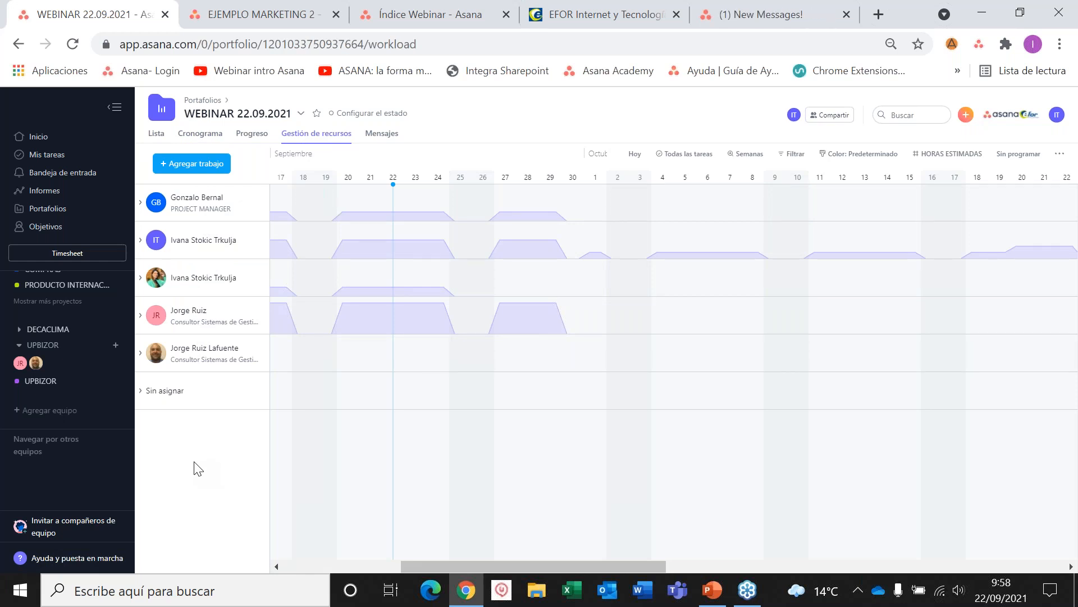
{"action": "left_click", "coordinate": [140, 205]}
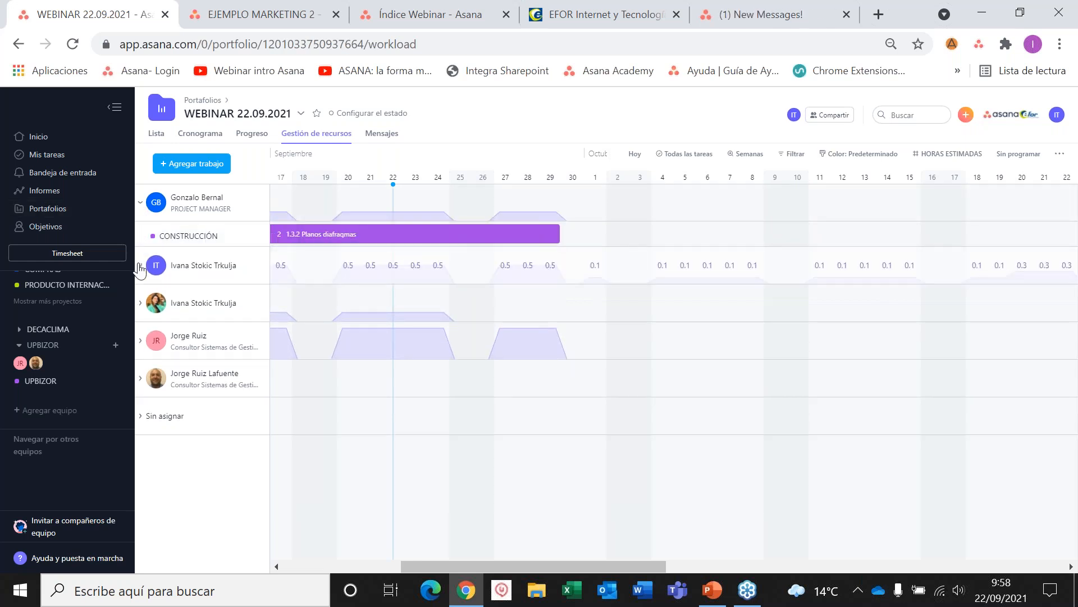
{"action": "left_click", "coordinate": [140, 266]}
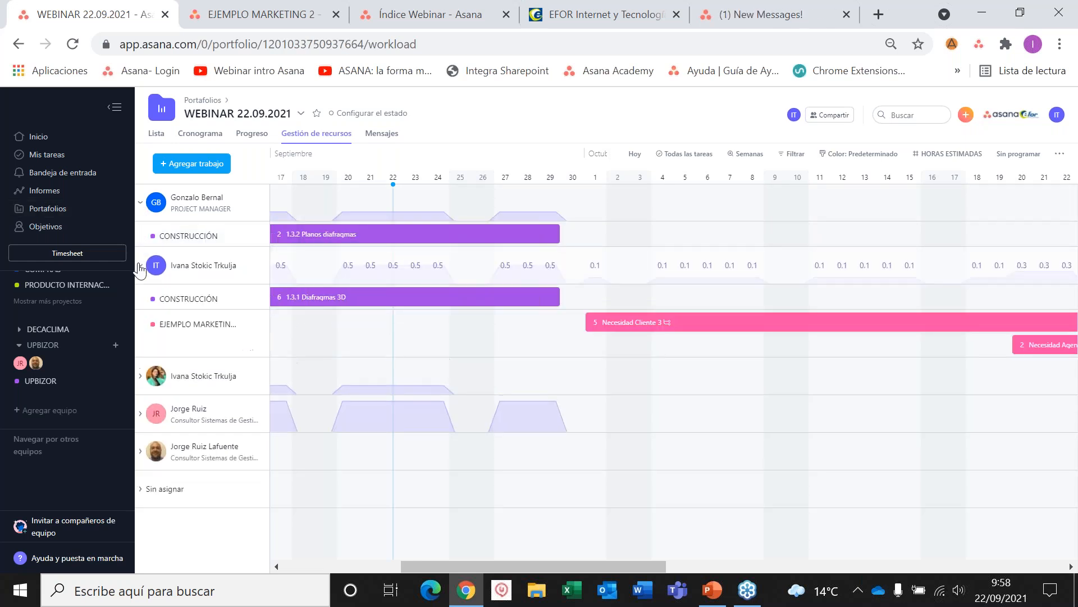
{"action": "left_click", "coordinate": [156, 493]}
{"action": "scroll", "coordinate": [337, 422], "scroll_direction": "down", "scroll_amount": 3}
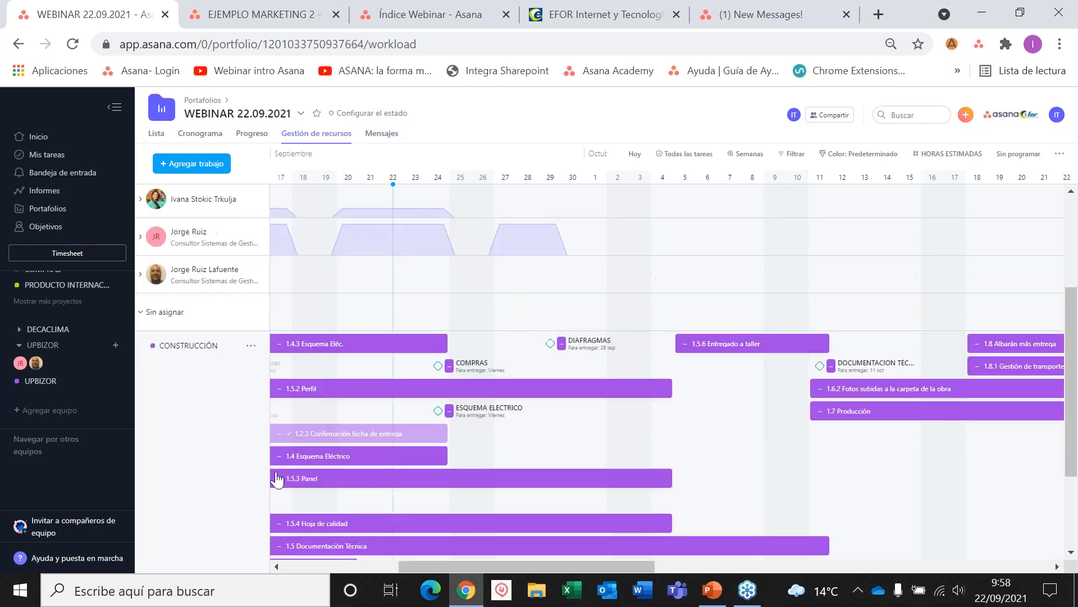
{"action": "scroll", "coordinate": [472, 388], "scroll_direction": "down", "scroll_amount": 2}
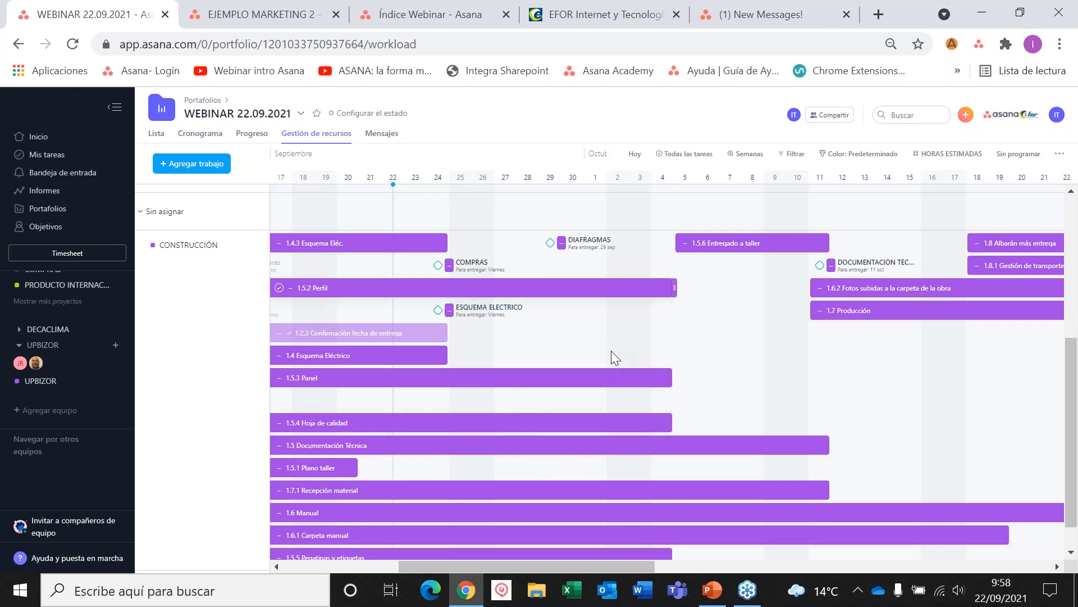
{"action": "scroll", "coordinate": [611, 350], "scroll_direction": "right", "scroll_amount": 3}
{"action": "scroll", "coordinate": [611, 351], "scroll_direction": "left", "scroll_amount": 4}
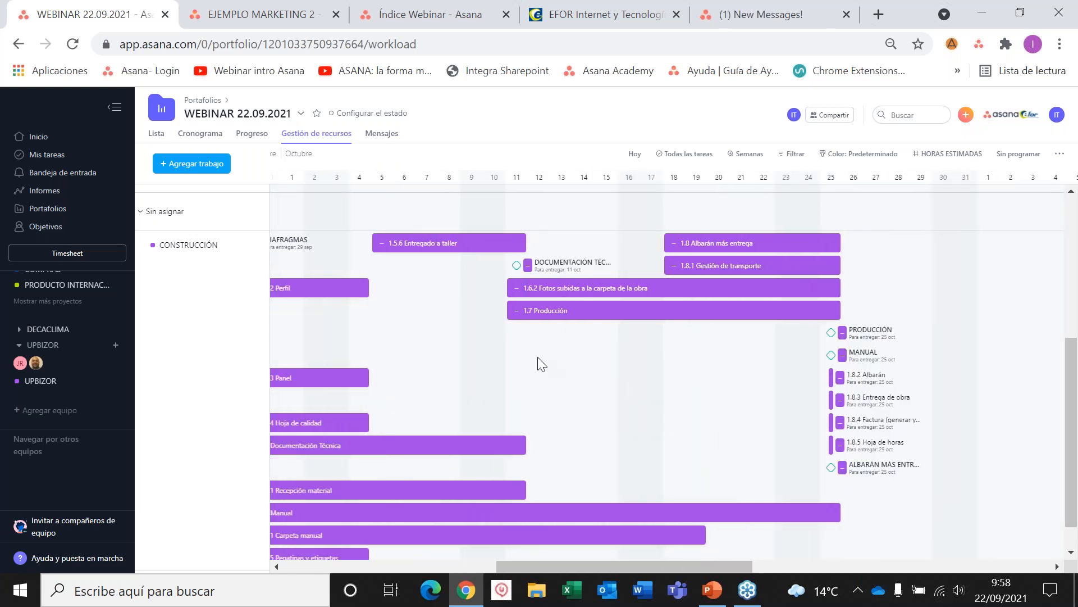
{"action": "scroll", "coordinate": [538, 356], "scroll_direction": "left", "scroll_amount": 3}
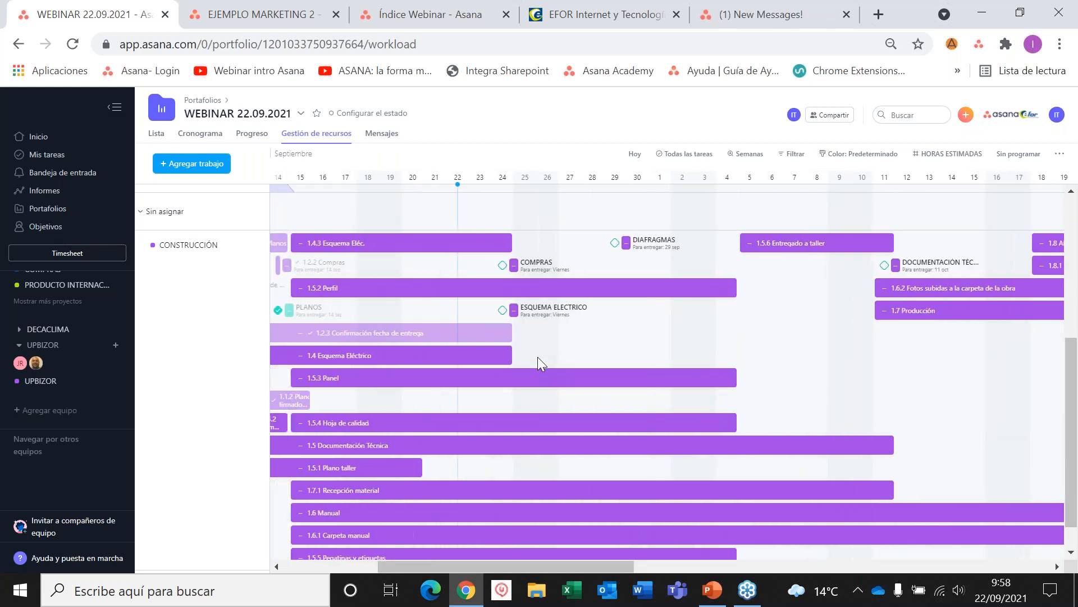
Return to the team members' workloads and expand the third member to examine the assigned CONSTRUCCIÓN task.
{"action": "scroll", "coordinate": [538, 356], "scroll_direction": "up", "scroll_amount": 5}
{"action": "scroll", "coordinate": [538, 356], "scroll_direction": "left", "scroll_amount": 2}
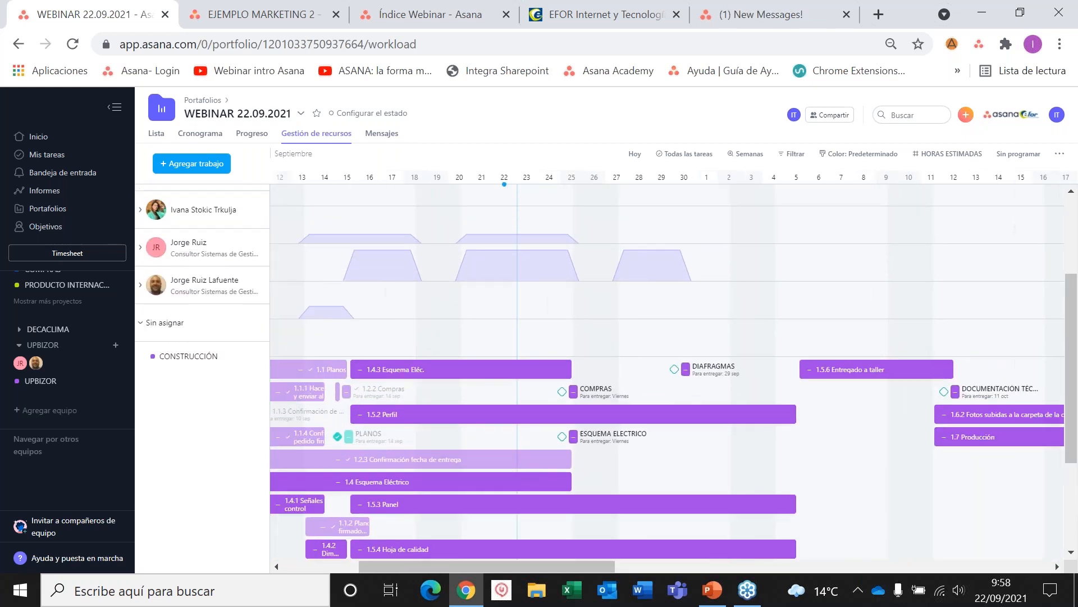
{"action": "scroll", "coordinate": [538, 356], "scroll_direction": "up", "scroll_amount": 3}
{"action": "scroll", "coordinate": [538, 356], "scroll_direction": "right", "scroll_amount": 3}
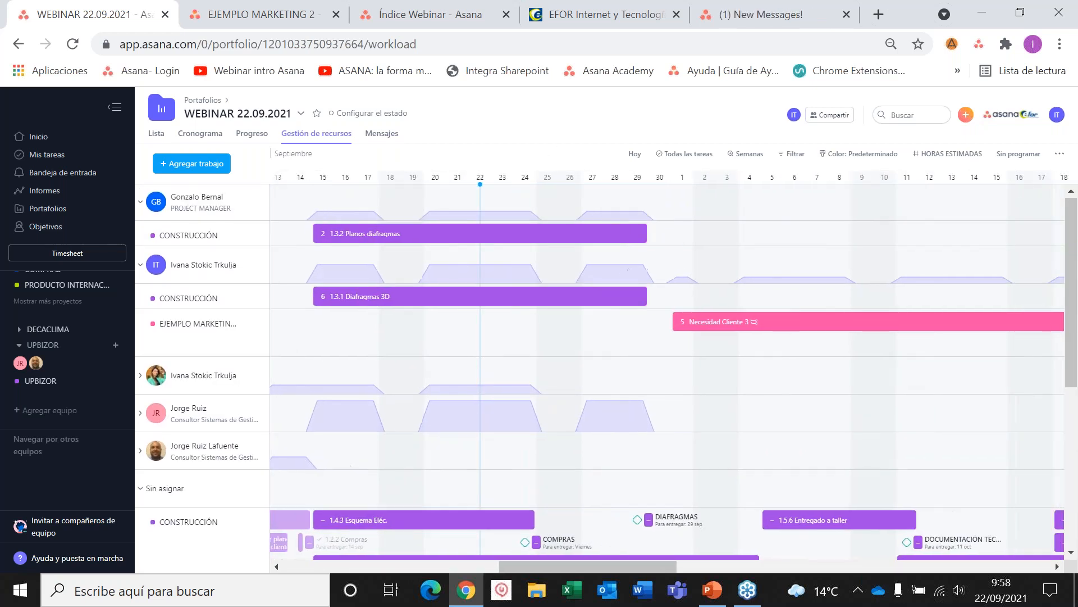
{"action": "left_click", "coordinate": [139, 377]}
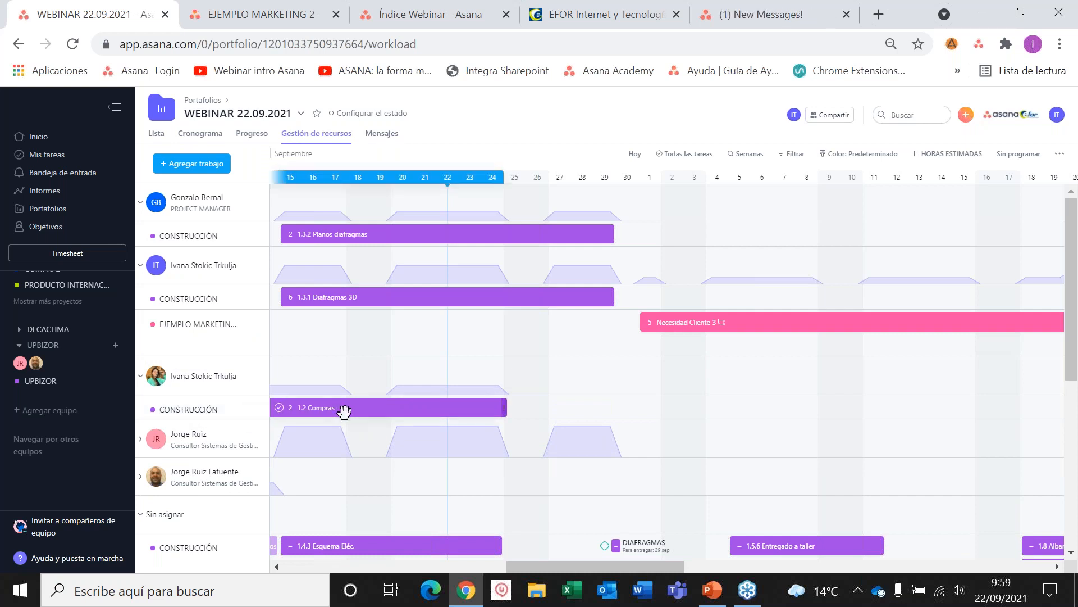
{"action": "scroll", "coordinate": [342, 410], "scroll_direction": "left", "scroll_amount": 3}
{"action": "scroll", "coordinate": [343, 410], "scroll_direction": "right", "scroll_amount": 1}
{"action": "scroll", "coordinate": [315, 409], "scroll_direction": "right", "scroll_amount": 2}
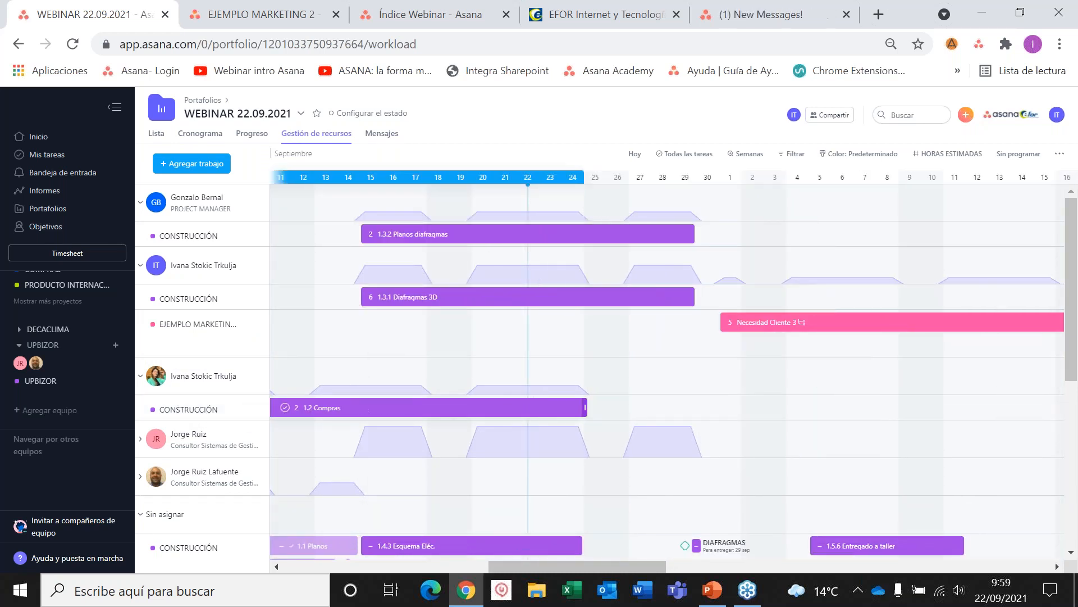
{"action": "scroll", "coordinate": [314, 408], "scroll_direction": "left", "scroll_amount": 1}
View the portfolio's Mensajes and return to its list of projects.
{"action": "left_click", "coordinate": [385, 138]}
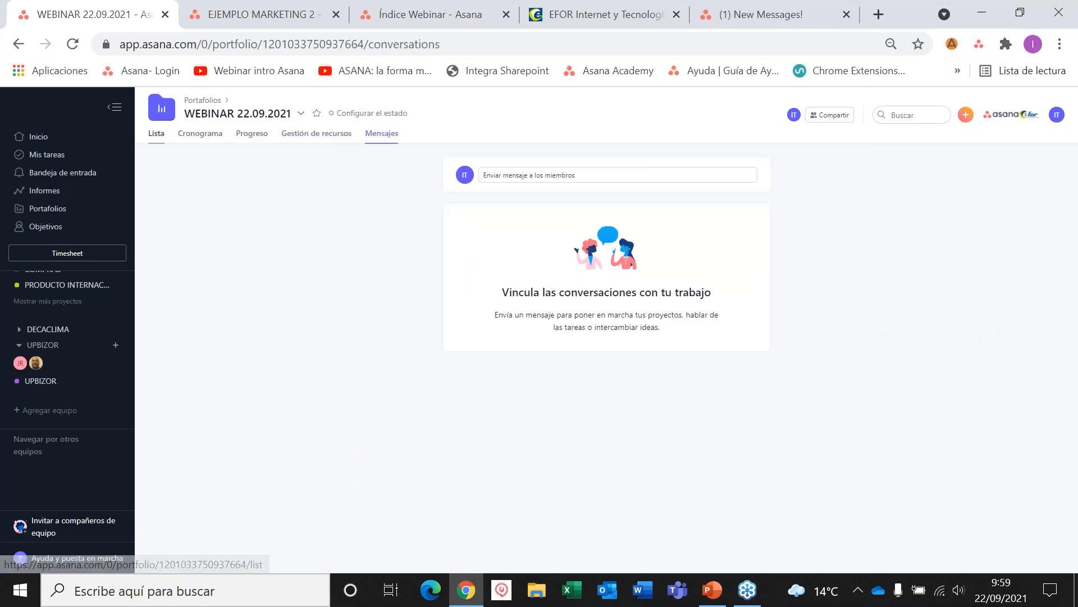
{"action": "left_click", "coordinate": [156, 134]}
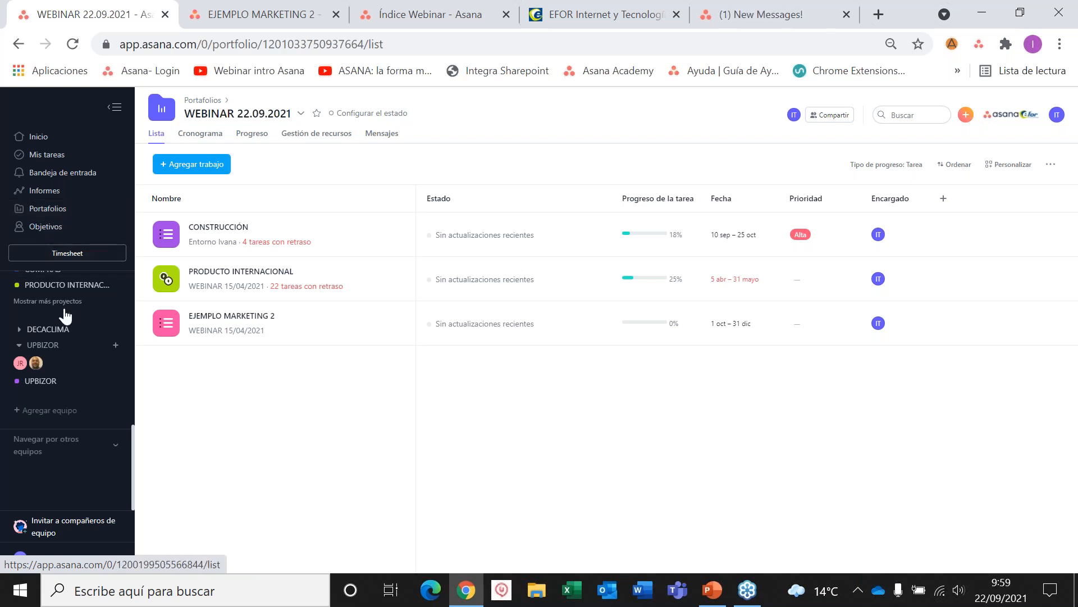
Open the EJEMPLO MARKETING 2 project from the favorites.
{"action": "scroll", "coordinate": [64, 312], "scroll_direction": "up", "scroll_amount": 5}
{"action": "scroll", "coordinate": [64, 311], "scroll_direction": "up", "scroll_amount": 3}
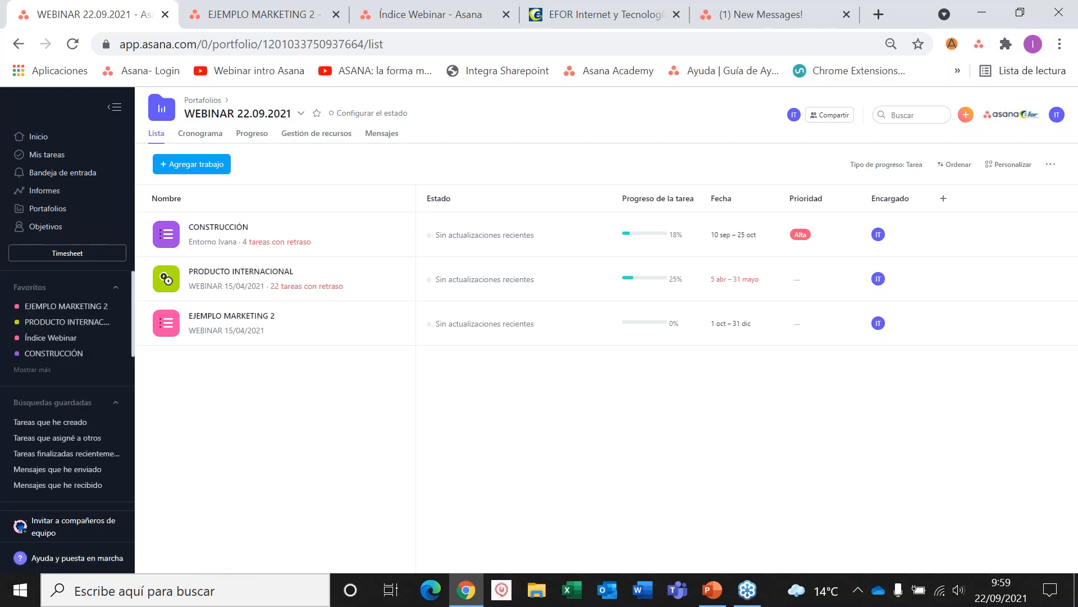
{"action": "left_click", "coordinate": [87, 306]}
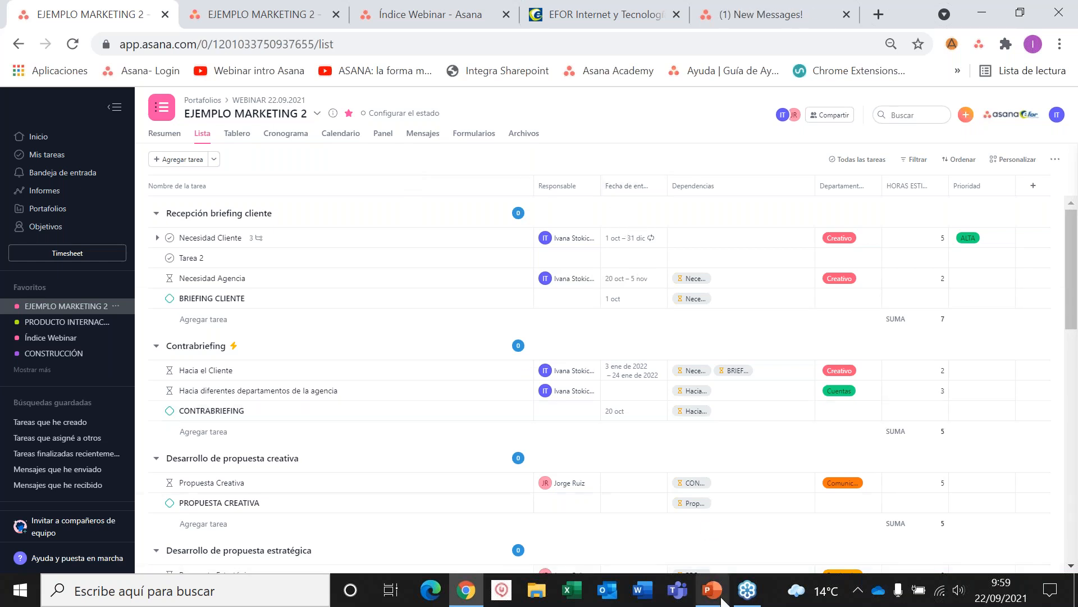
Switch to the ASANA presentation in PowerPoint and start the slide show from slide 11, Plataforma de Asana.
{"action": "mouse_move", "coordinate": [716, 587]}
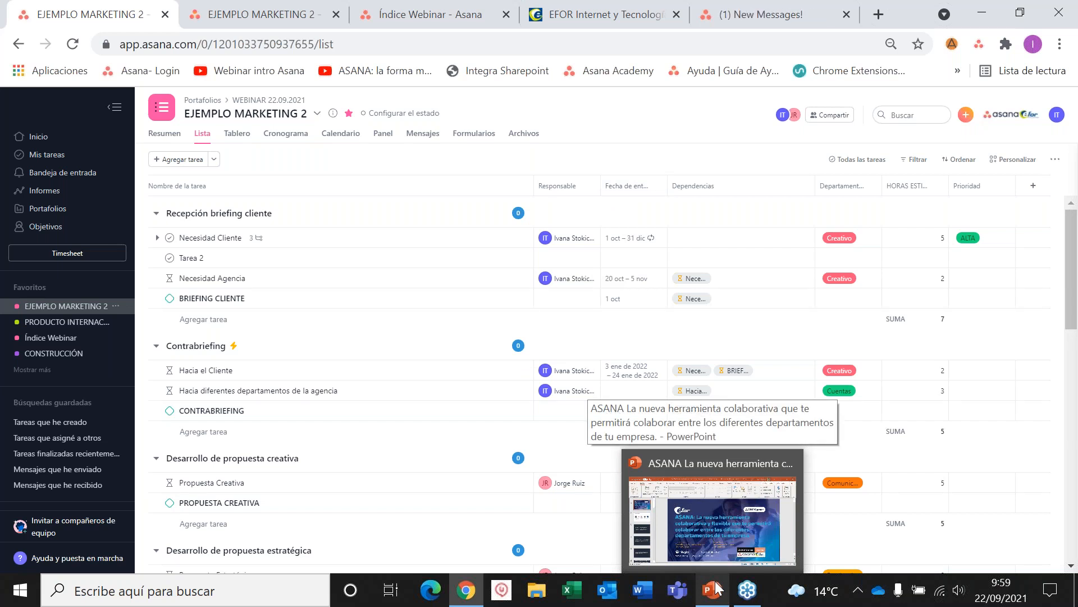
{"action": "left_click", "coordinate": [716, 587]}
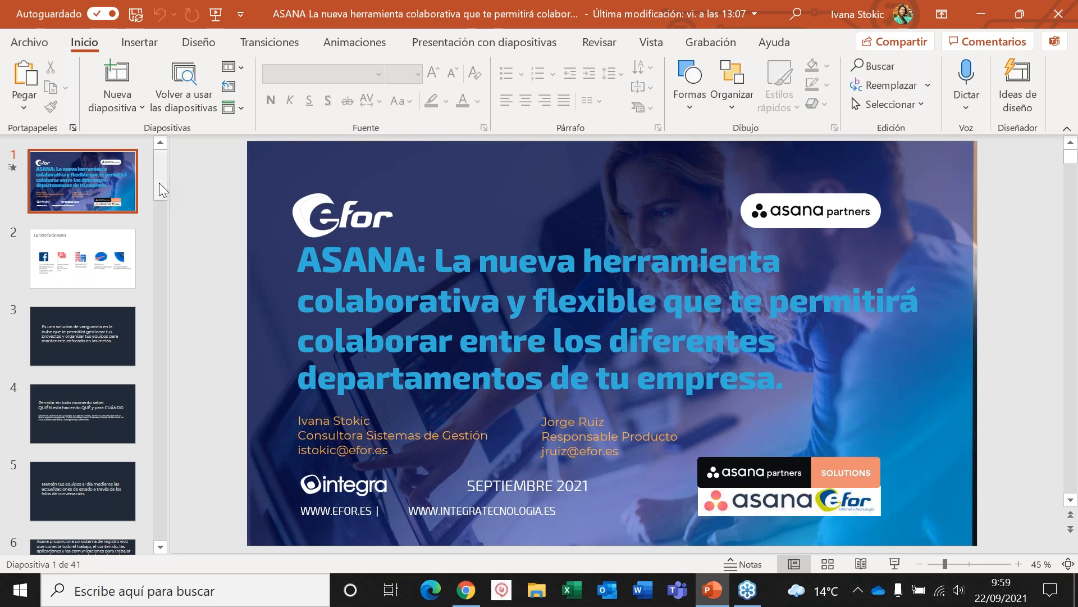
{"action": "left_click_drag", "start_coordinate": [160, 184], "coordinate": [156, 254]}
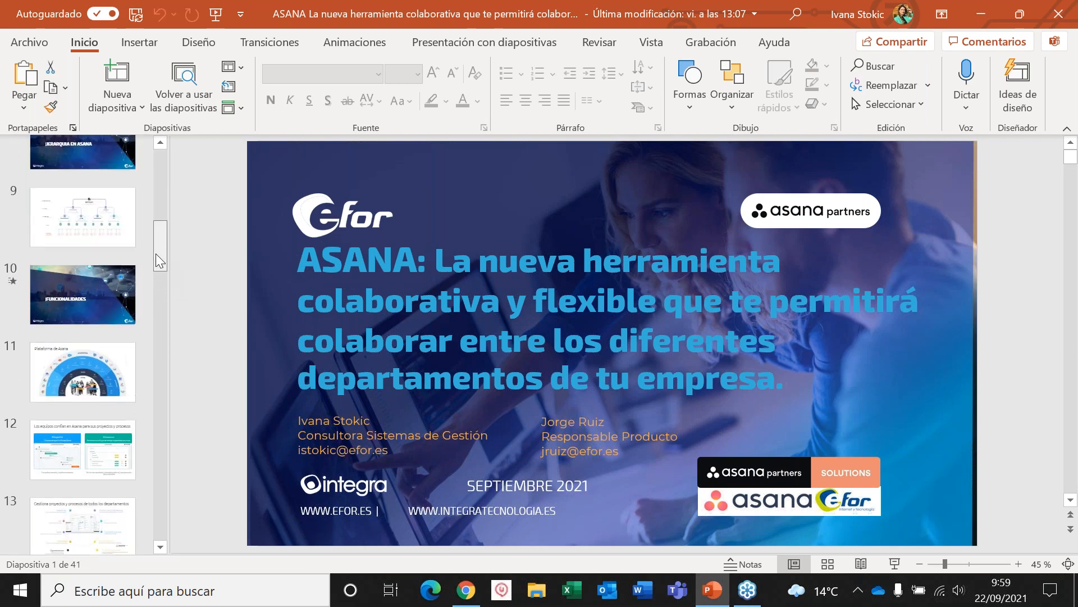
{"action": "left_click", "coordinate": [83, 374]}
{"action": "left_click", "coordinate": [896, 563]}
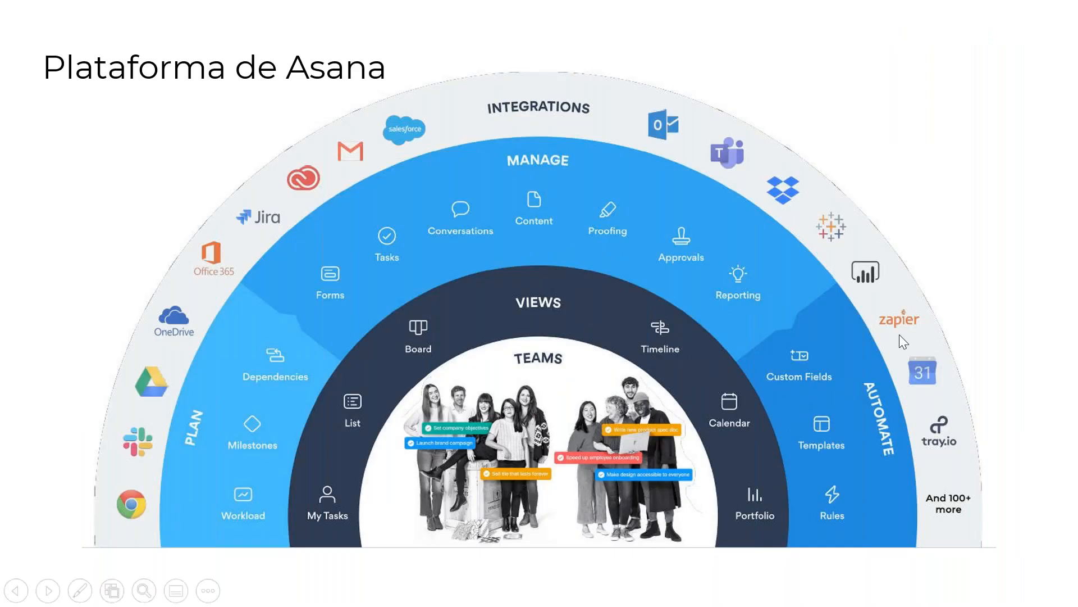